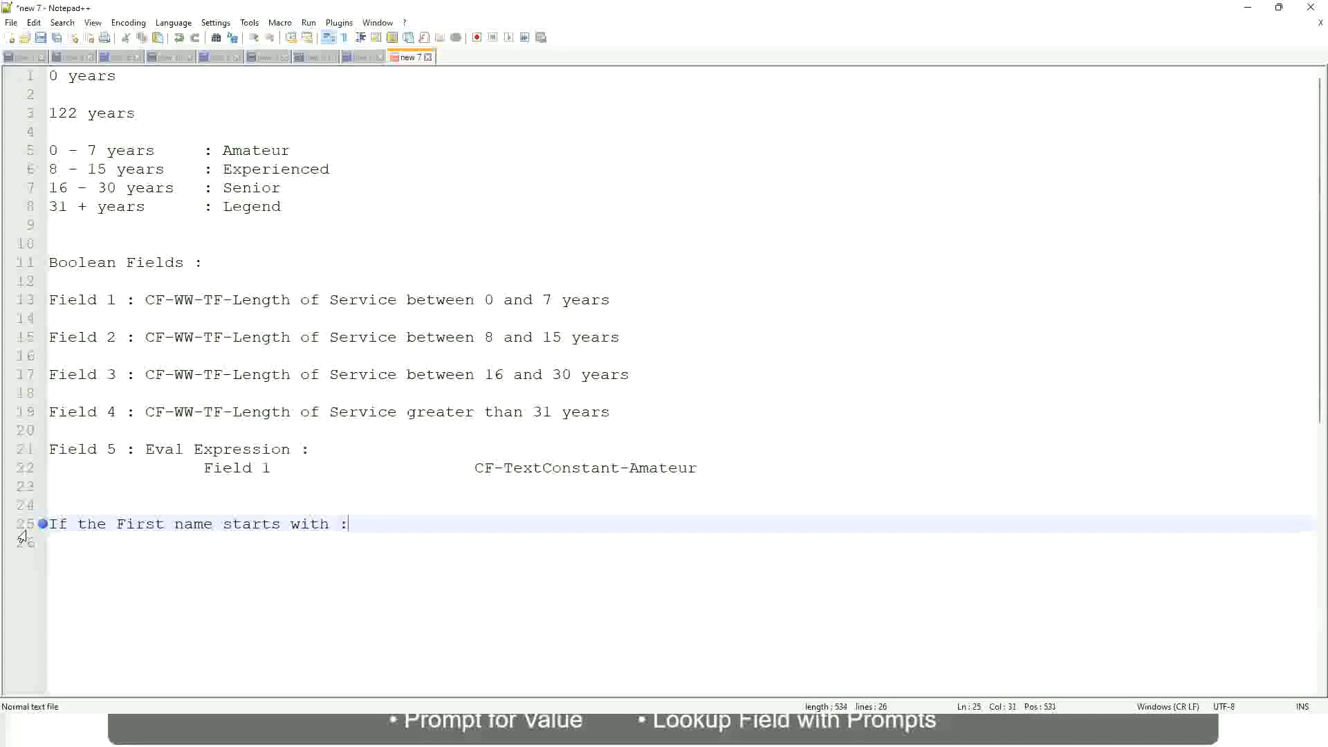
Complete the first-name condition line with the range "A - G :" and the result text "A Listers"
text(A )
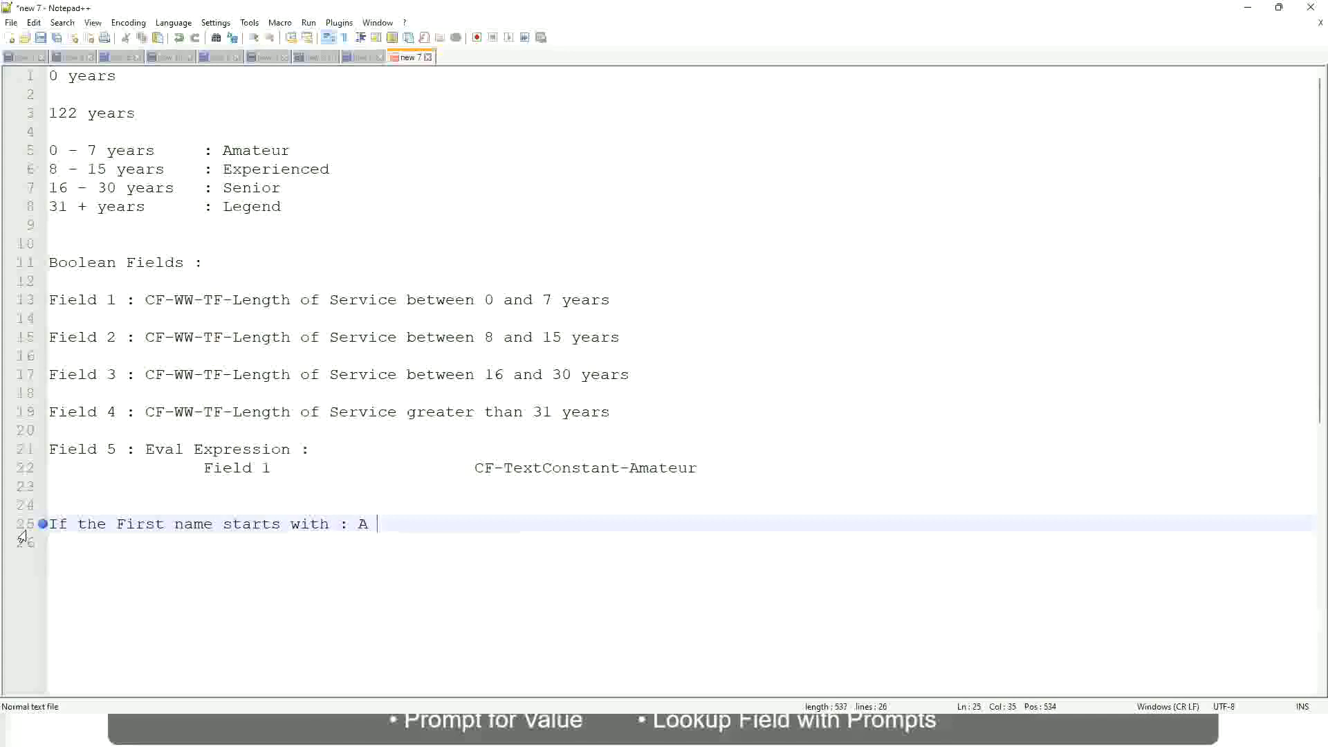
text(- G :)
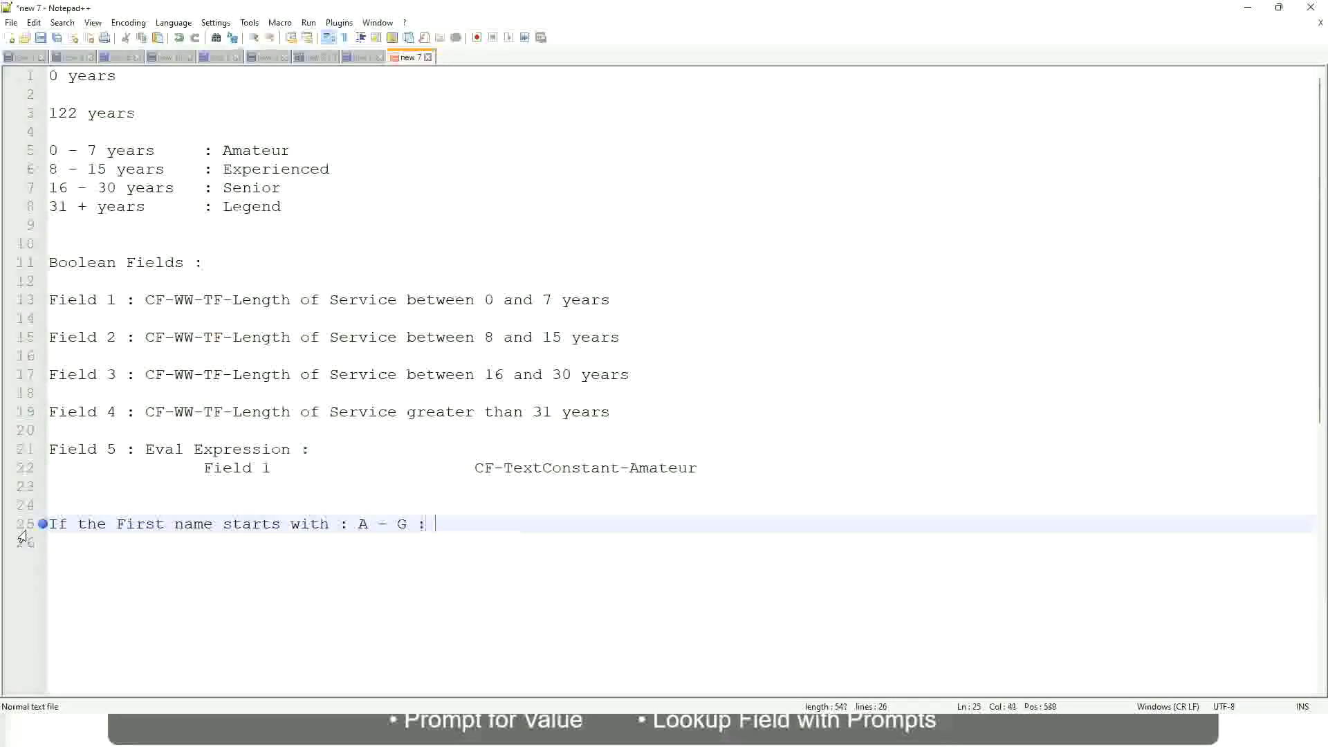
text(A ||)
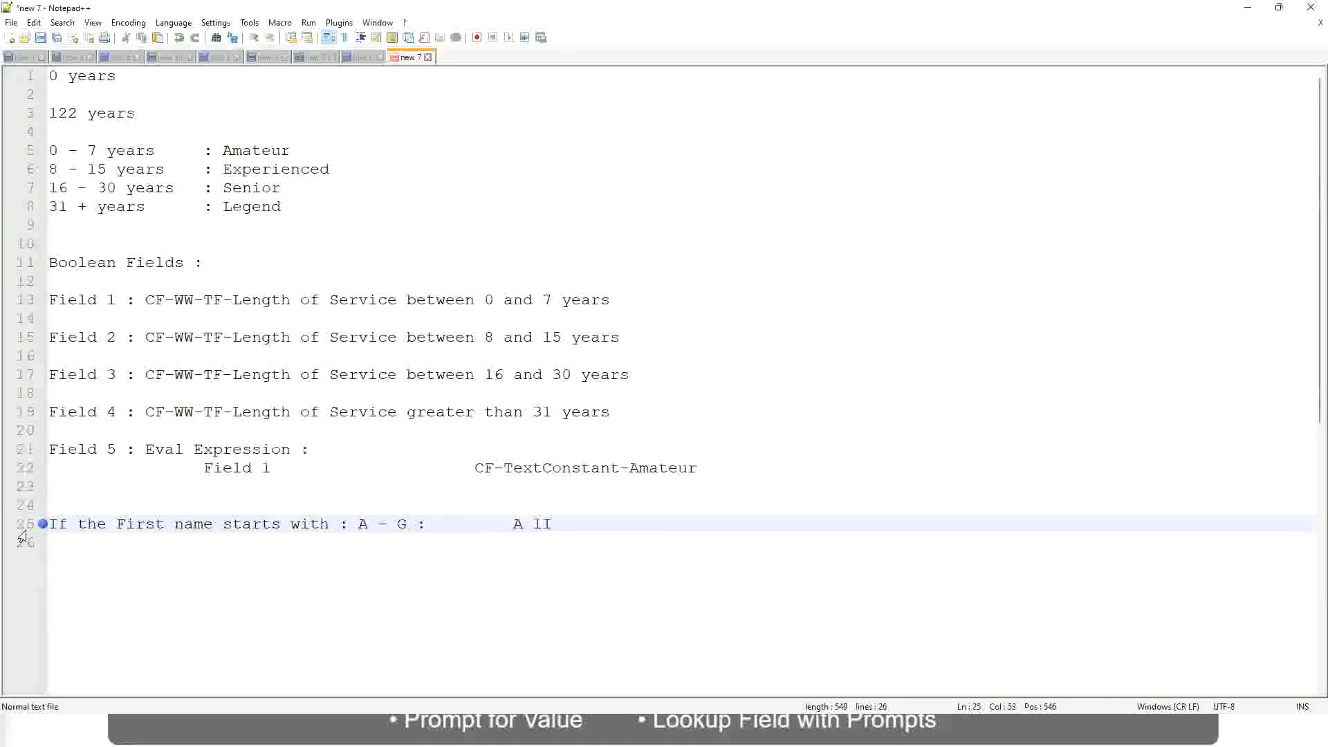
key(BackSpace)
key(BackSpace)
text(Listers)
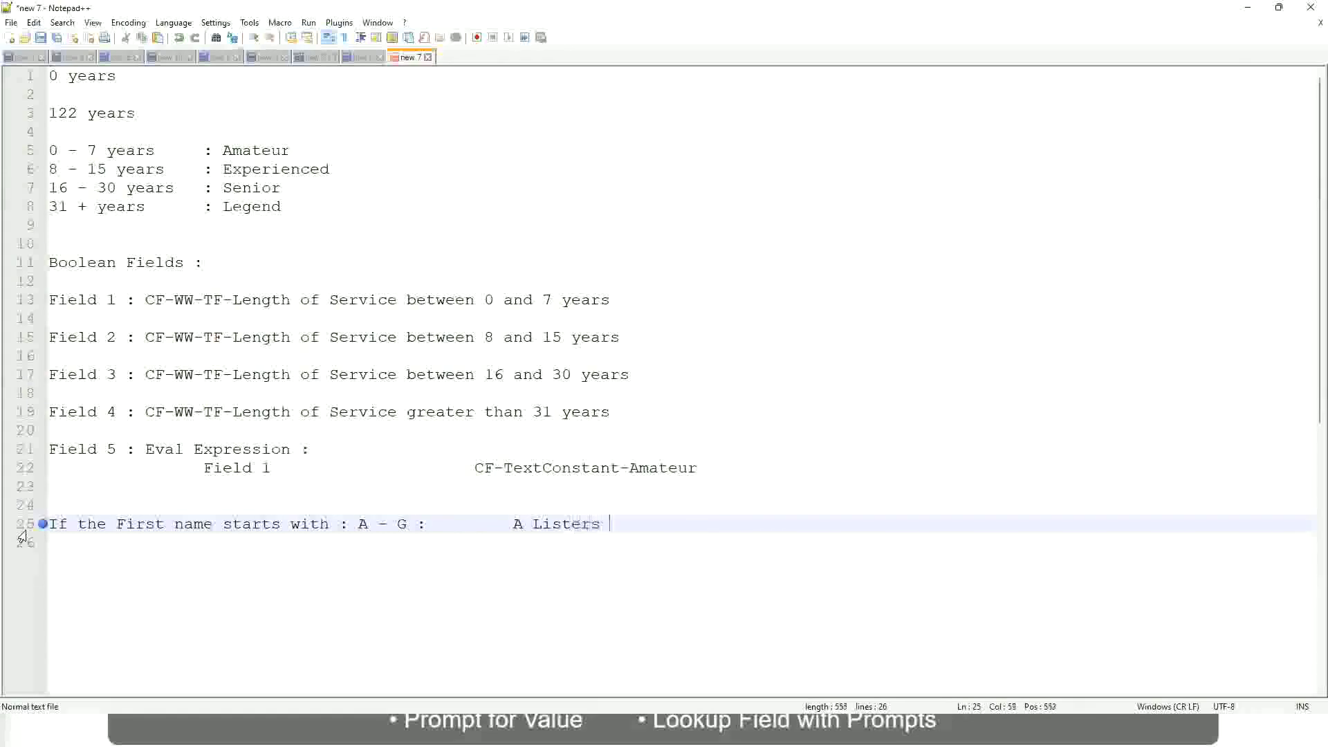
Enclose the result text A Listers in double quotes and start a new line below it
key(BackSpace)
key(Left)
key(Left)
key(Left)
key(Left)
key(Left)
key(Left)
key(Left)
key(Left)
text("")
key(Right)
key(Left)
key(Left)
key(Left)
key(Left)
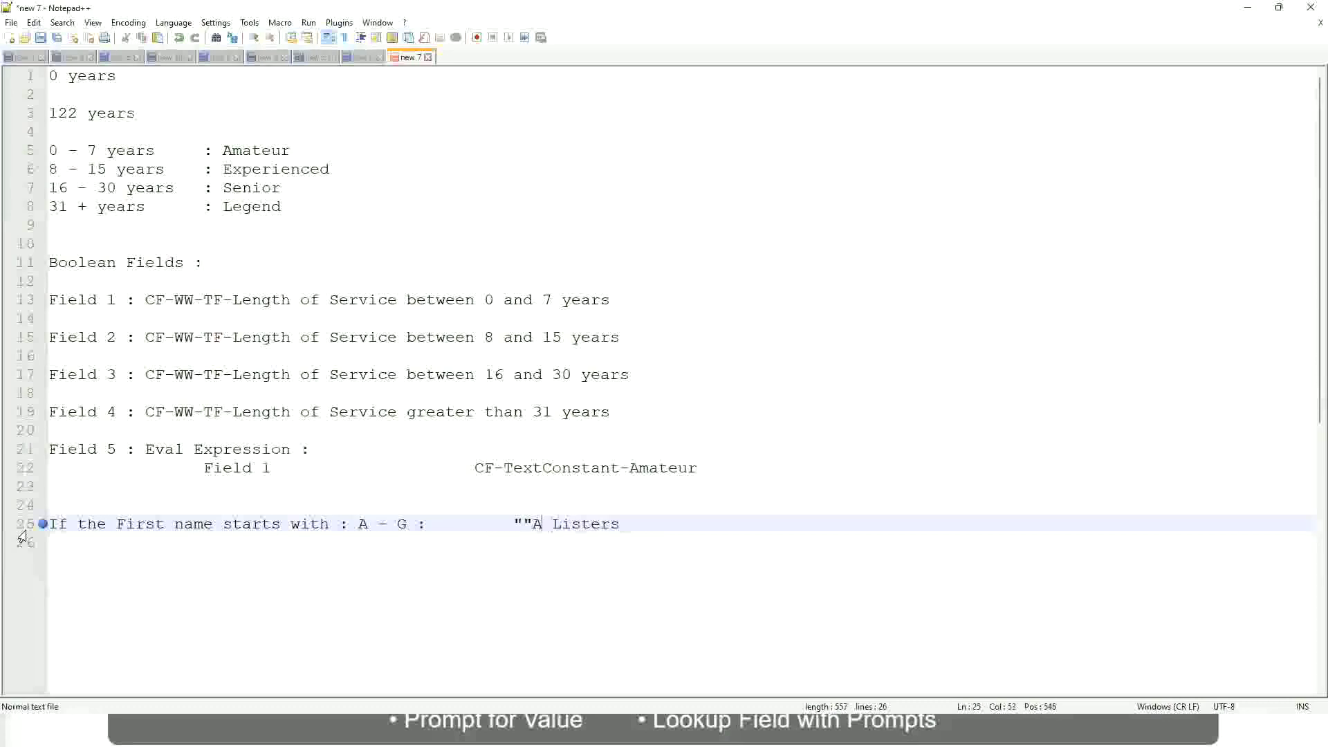
key(BackSpace)
key(Right)
key(Right)
key(Right)
key(Right)
key(Right)
key(Right)
key(Right)
key(Right)
key(Right)
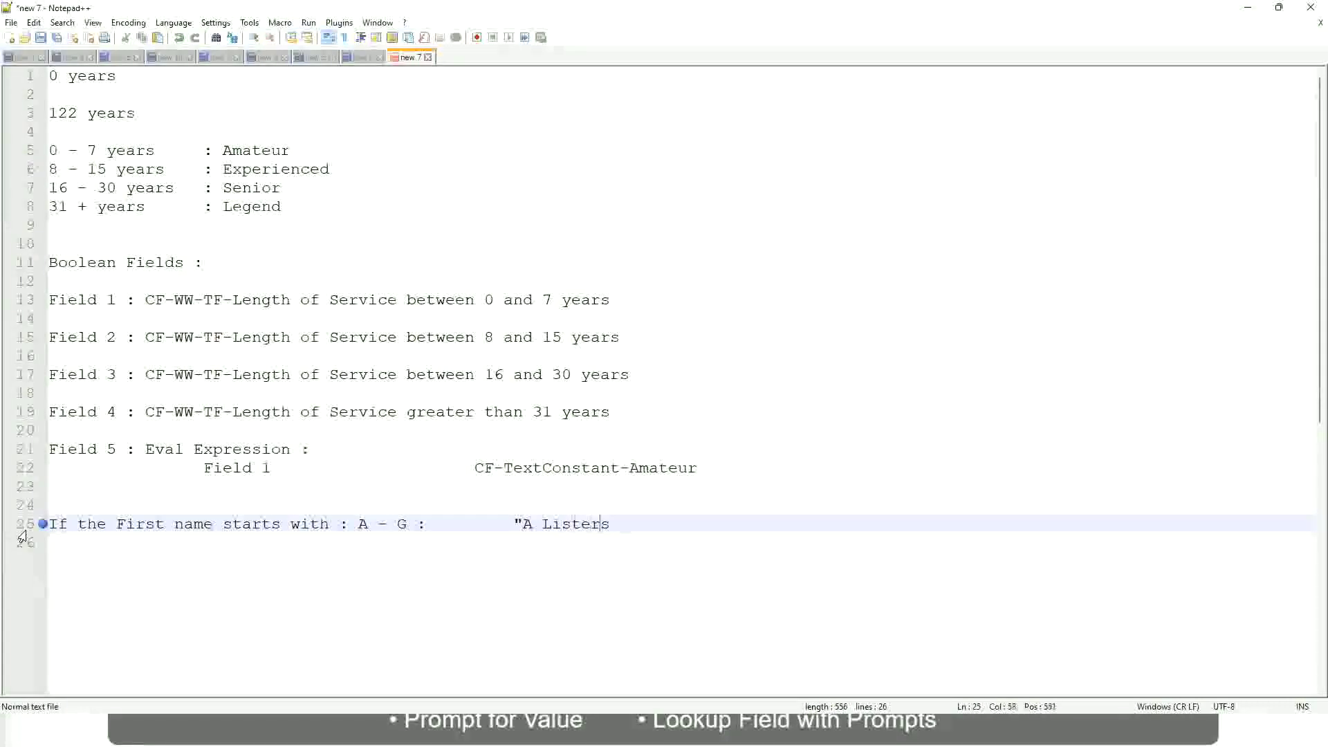
key(Return)
text(")
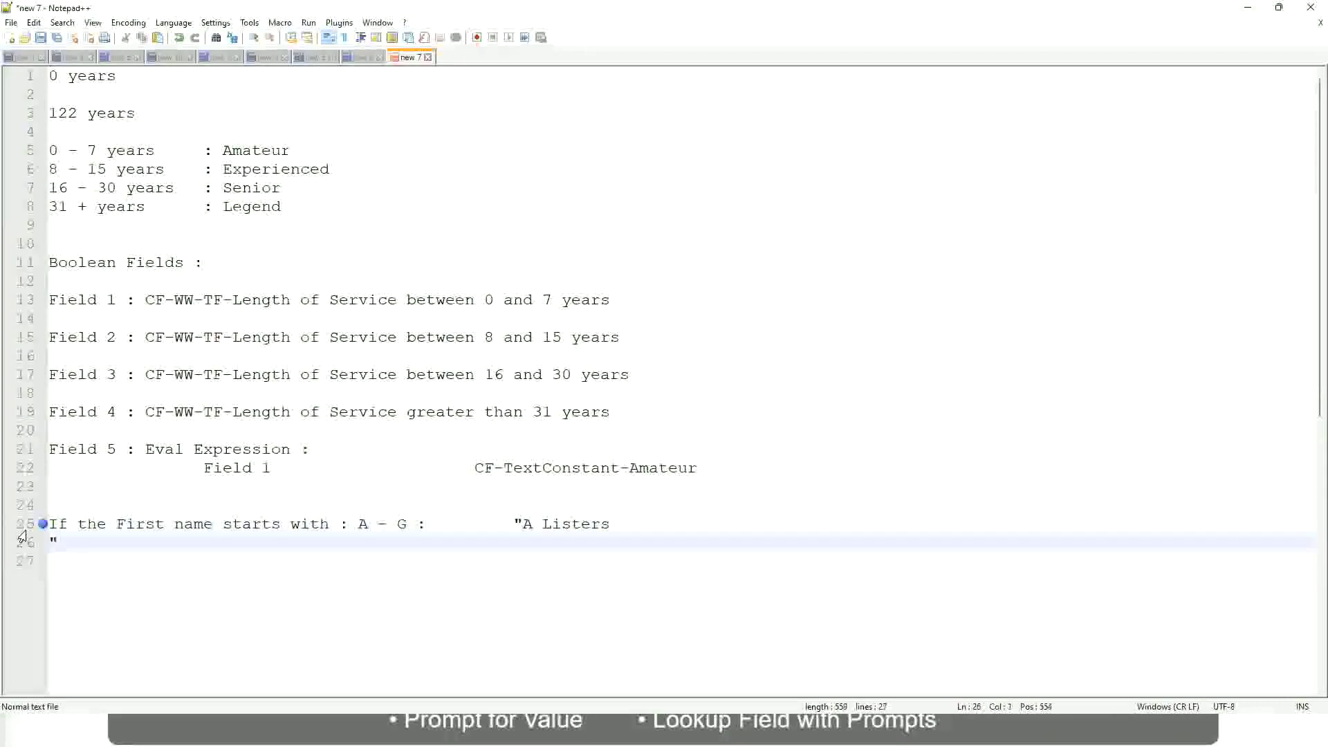
key(BackSpace)
key(BackSpace)
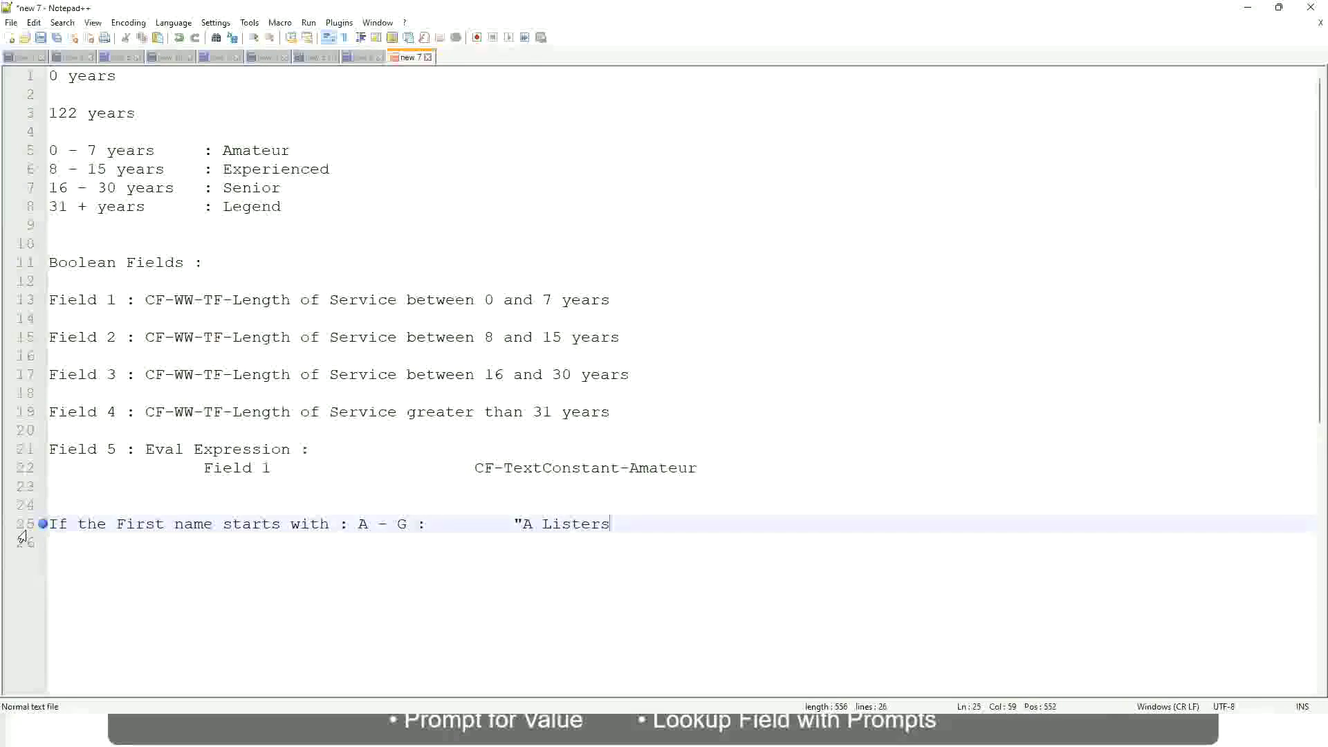
text(")
key(Return)
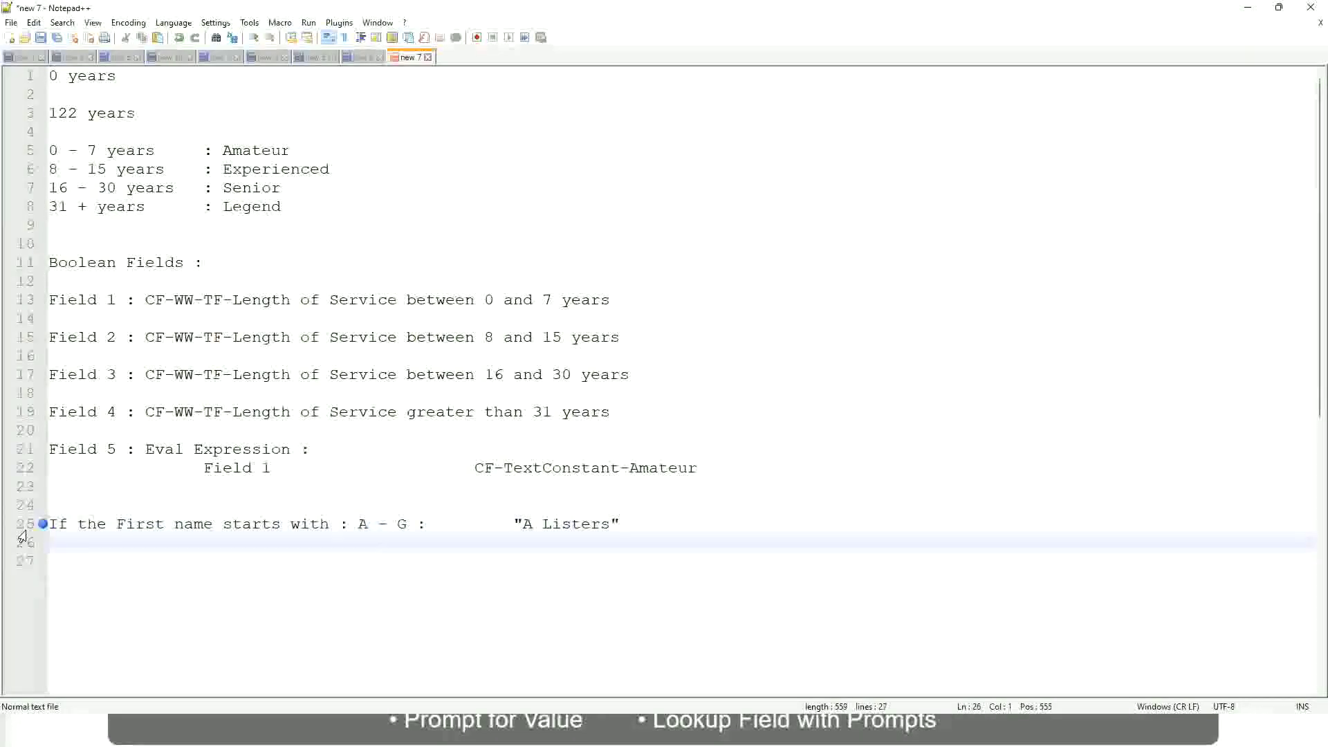
Add a second first-name range "H - P" with an aligned colon and the quoted result "His Majesty"
text(B)
key(BackSpace)
text(H -)
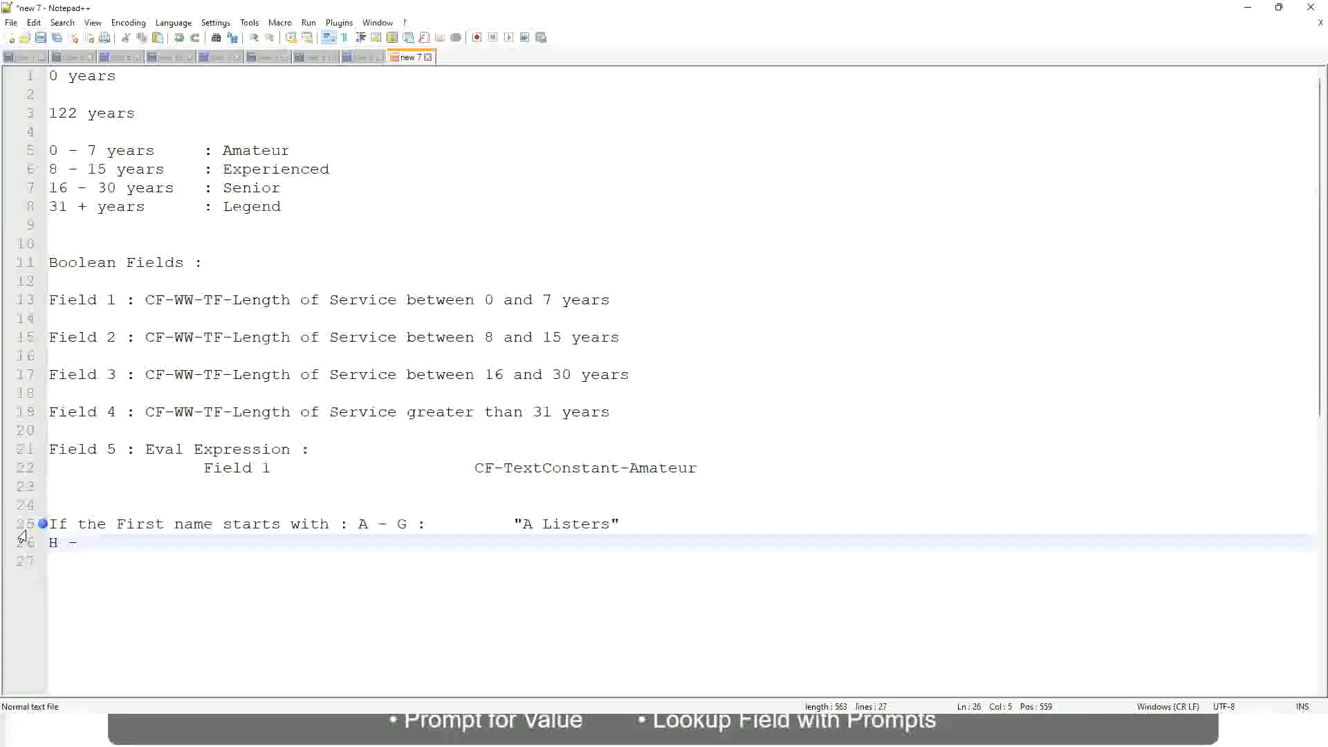
text(P)
key(Tab)
key(Tab)
key(Tab)
key(Tab)
key(Tab)
key(Tab)
key(Tab)
key(Tab)
key(Tab)
text(:)
key(Tab)
key(Tab)
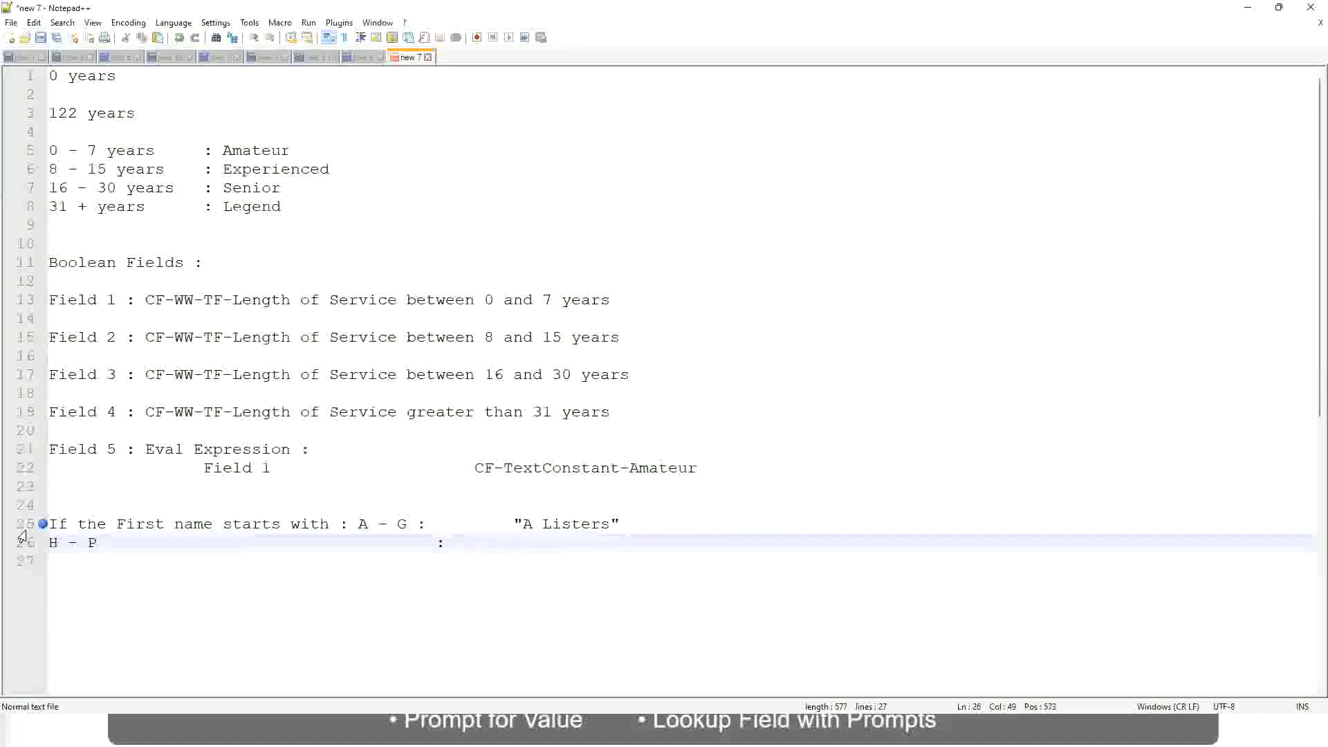
text("His Majesty)
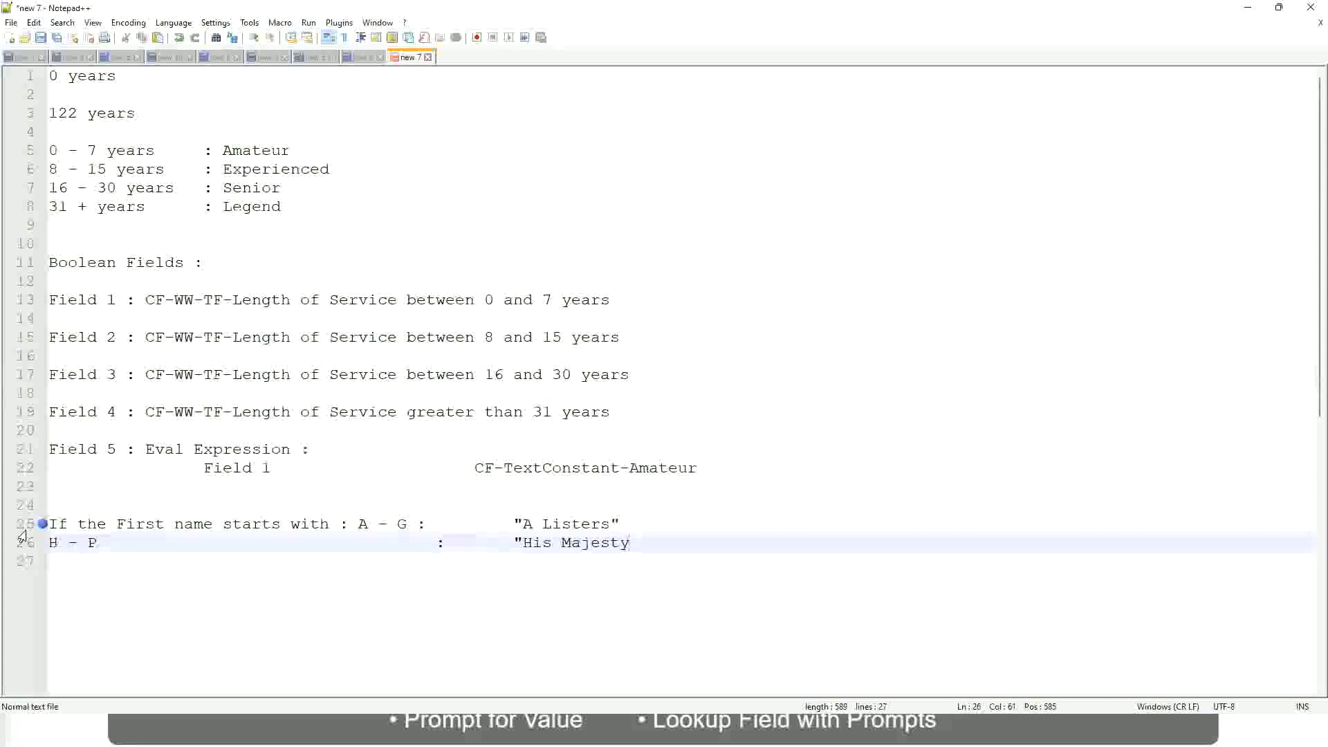
text("")
key(BackSpace)
key(Return)
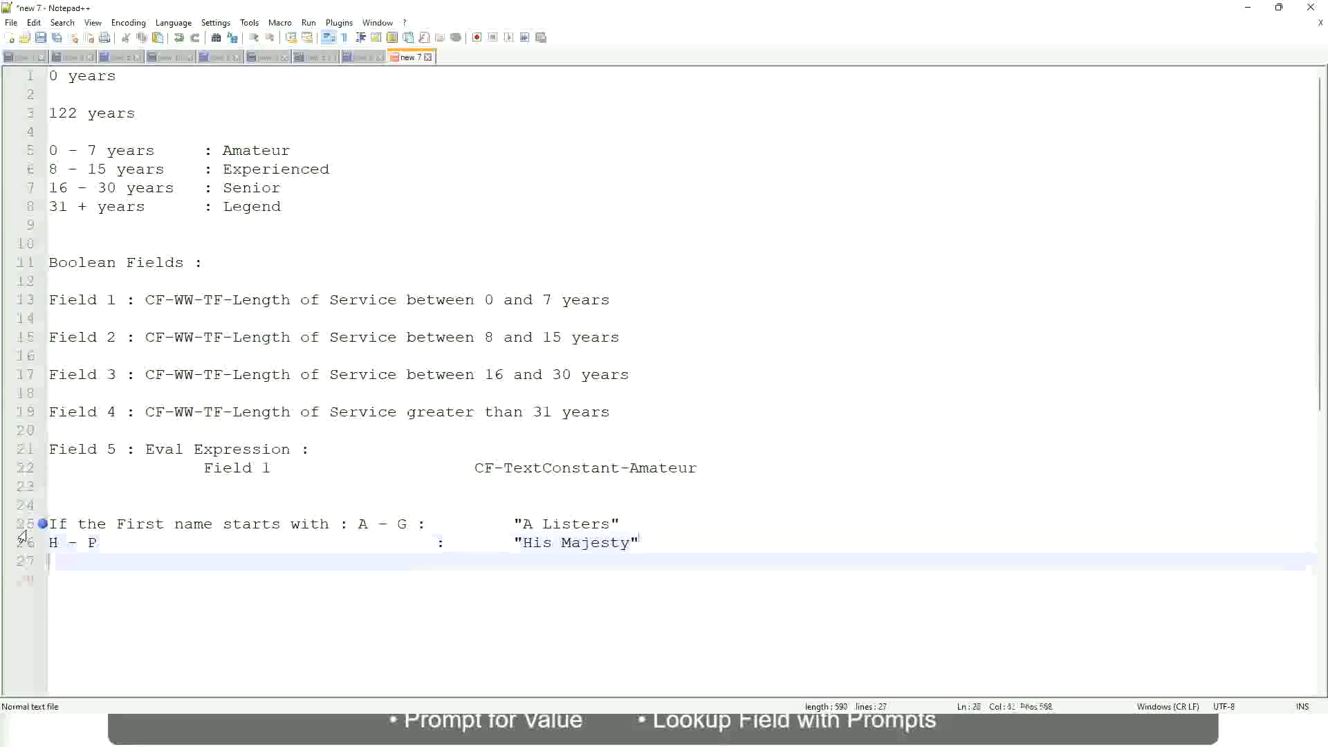
Add a third first-name range "L - Z" with an aligned colon and the quoted result "Lords"
text(L)
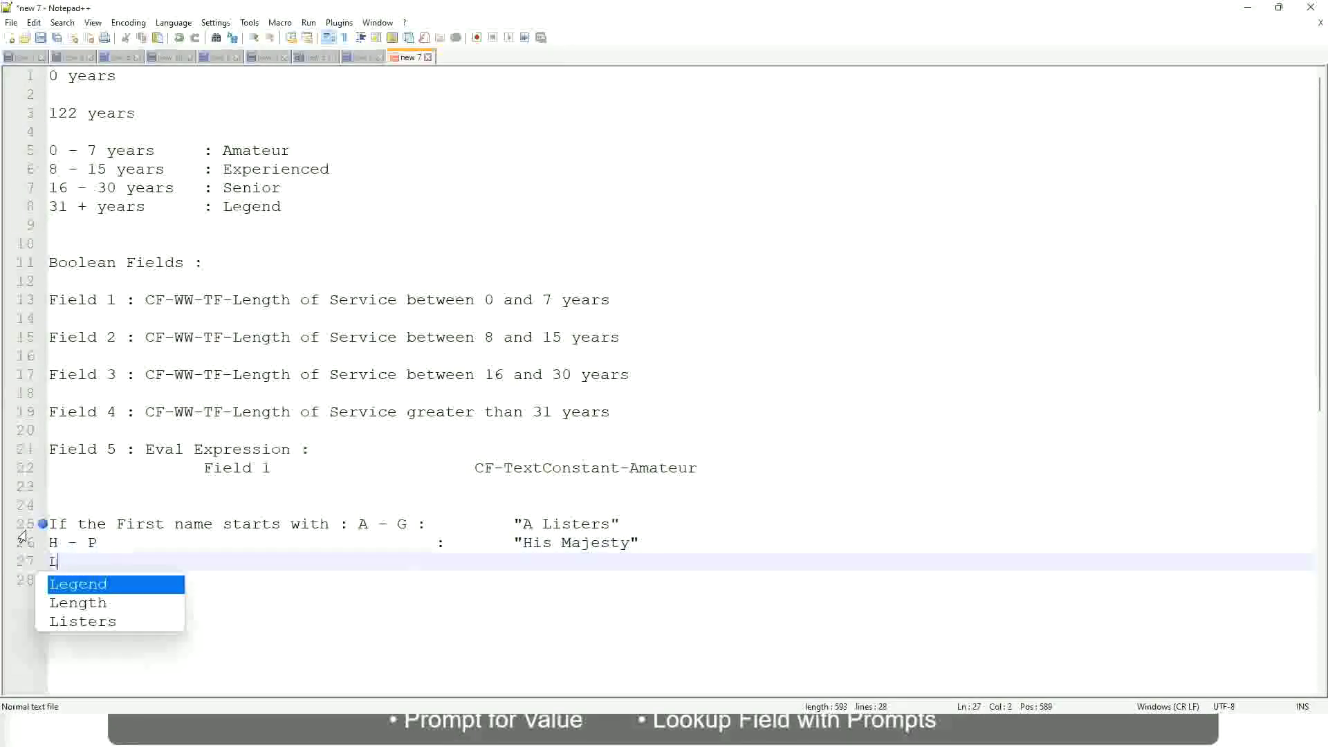
text( - Z)
key(Tab)
key(Tab)
key(Tab)
key(Tab)
key(Tab)
key(Tab)
key(Tab)
key(Tab)
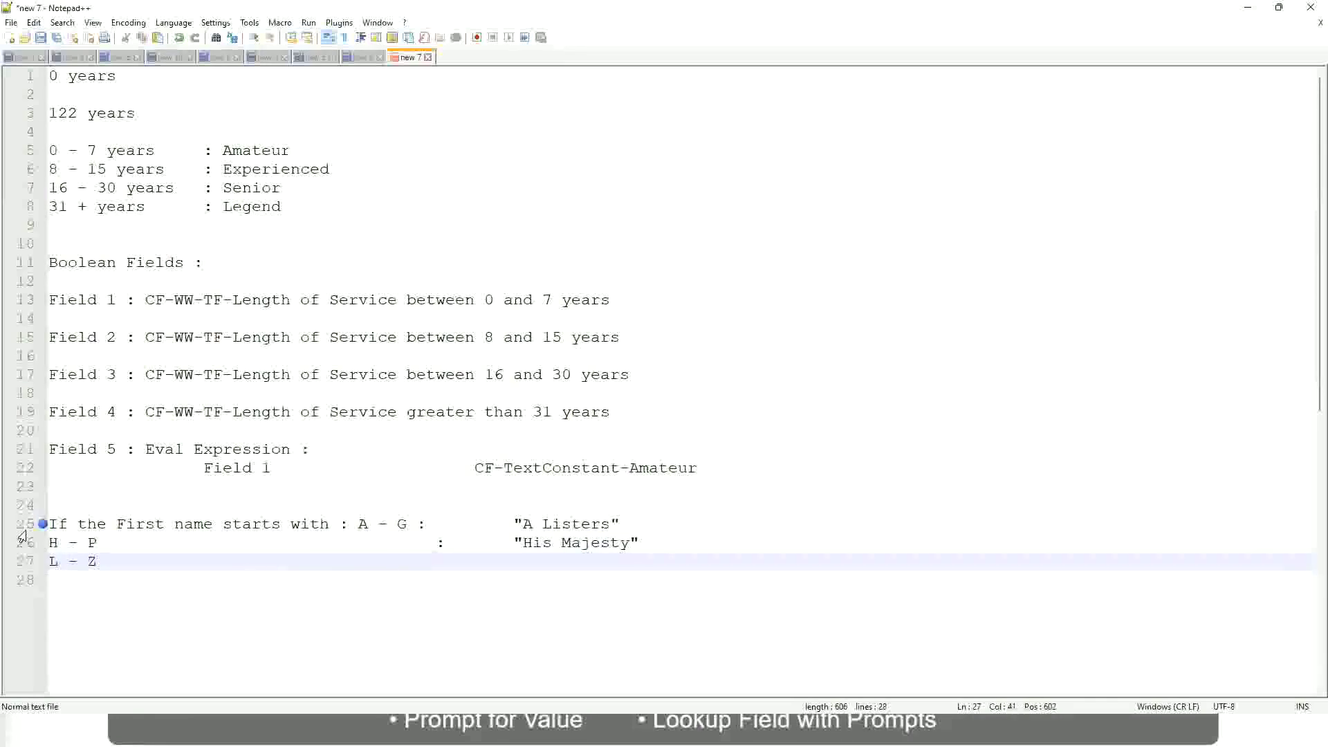
text(:       "Lords)
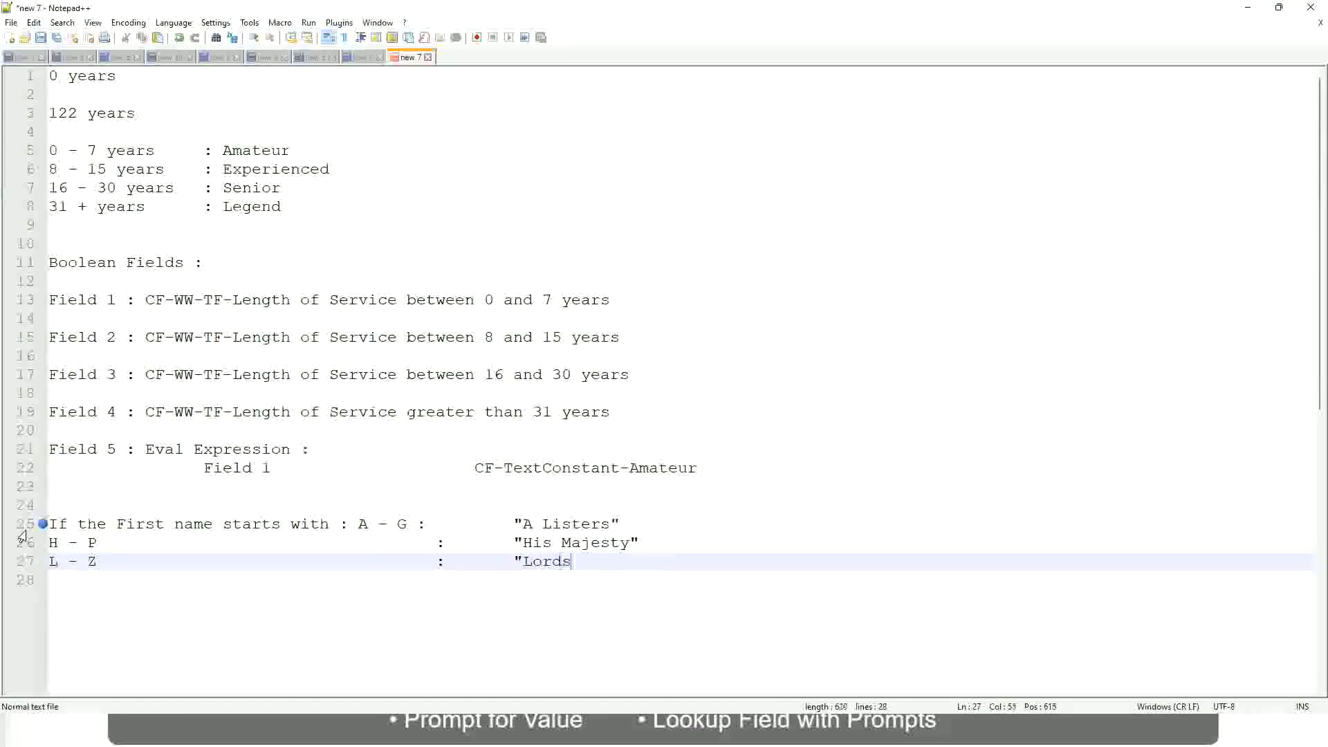
text(")
key(Right)
drag(589, 562, 631, 523)
click(552, 524)
click(599, 543)
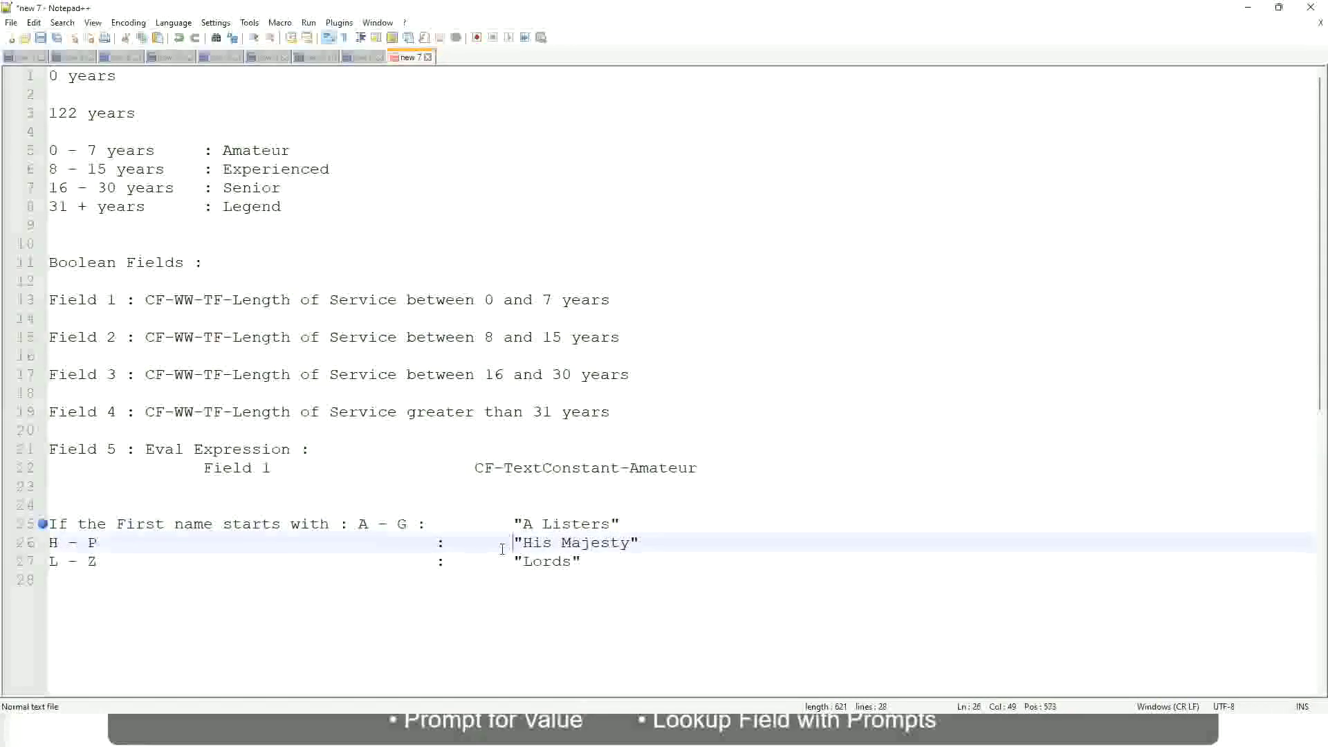
Replace the three lines of first-name rules with a new condition line beginning "If"
drag(603, 569, 45, 526)
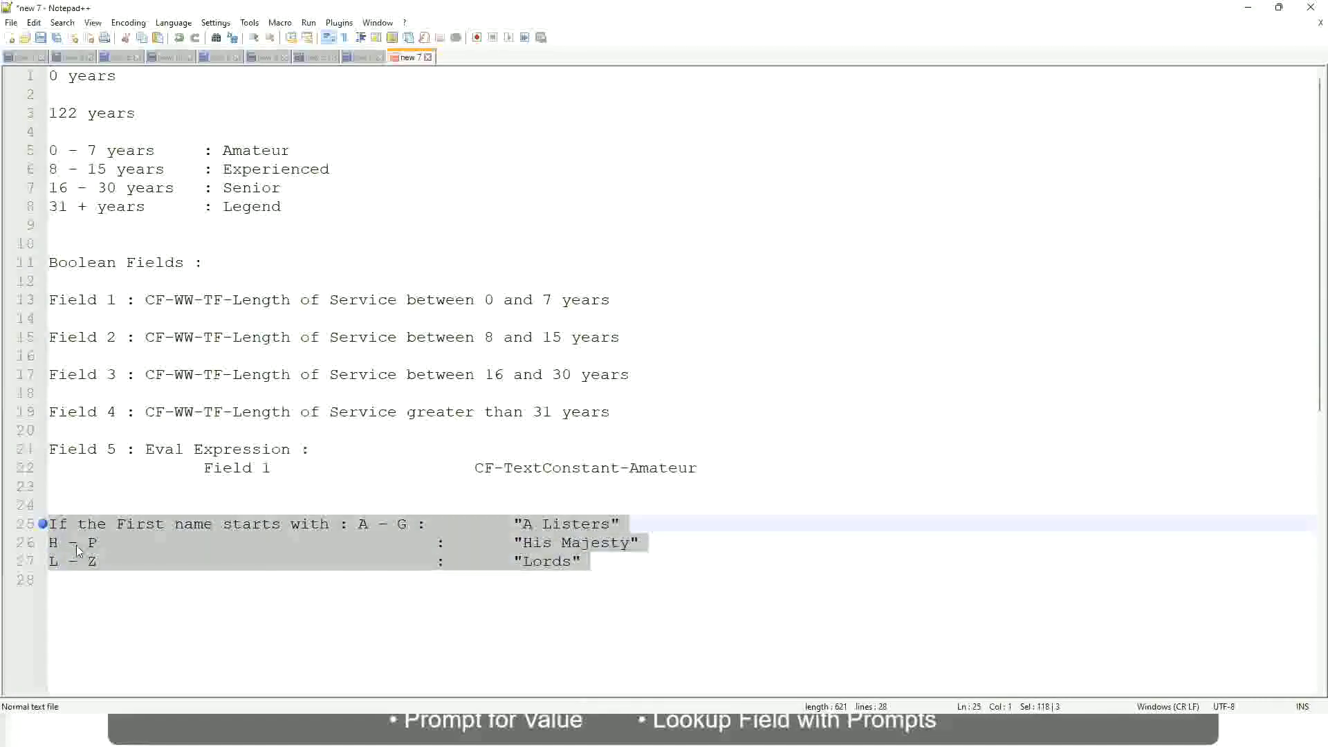
text(If )
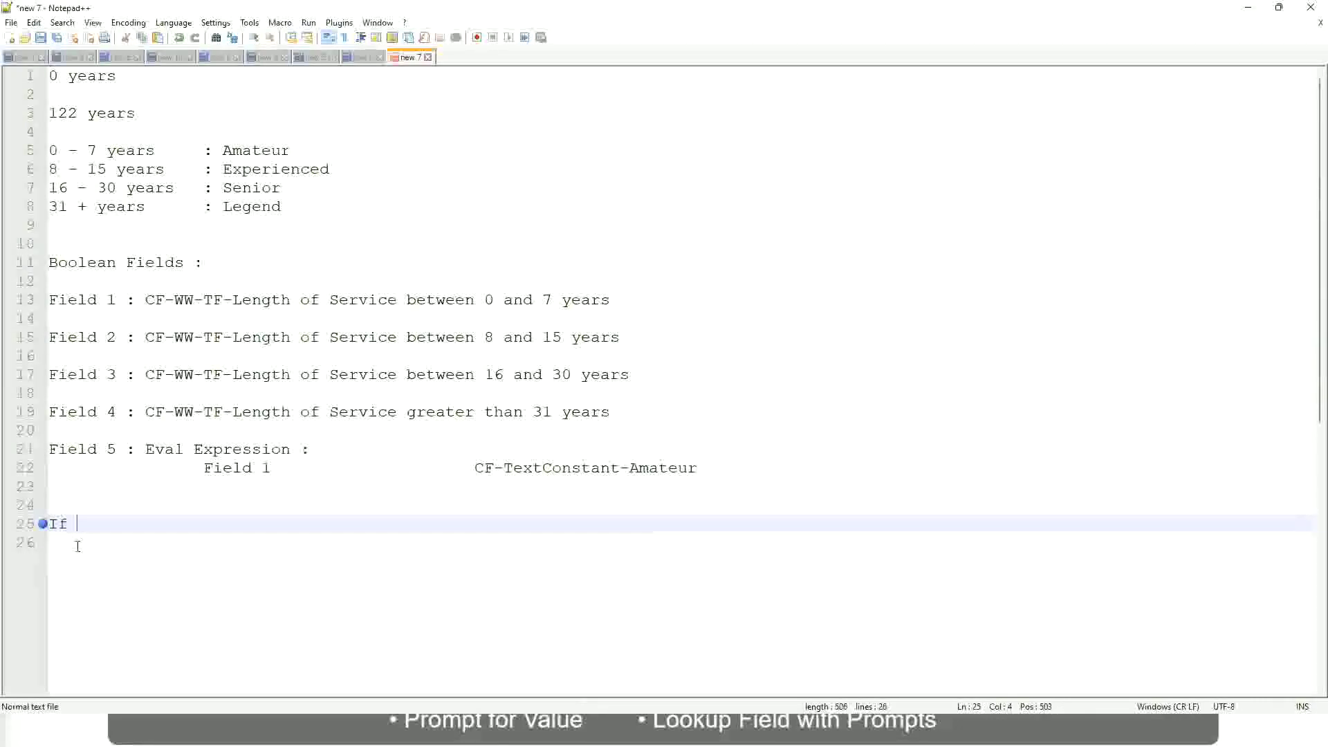
text(Prior E)
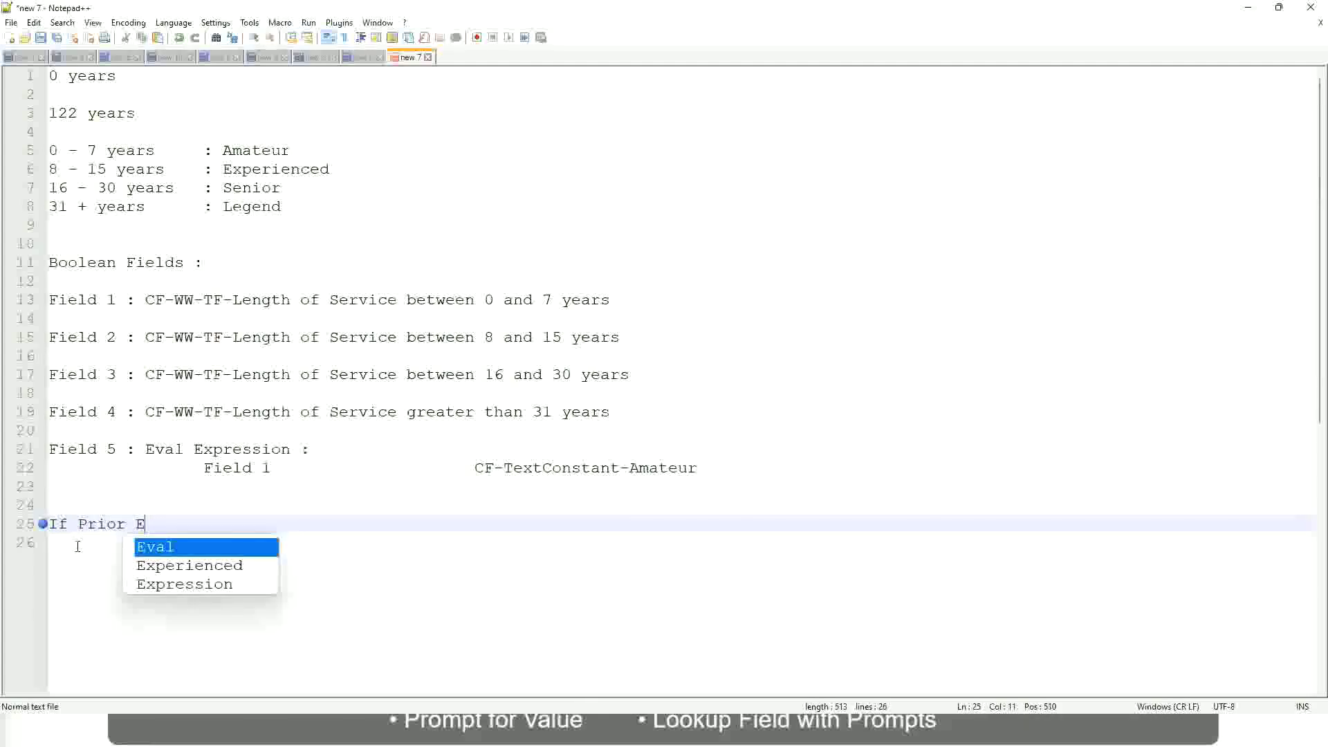
text(xperience)
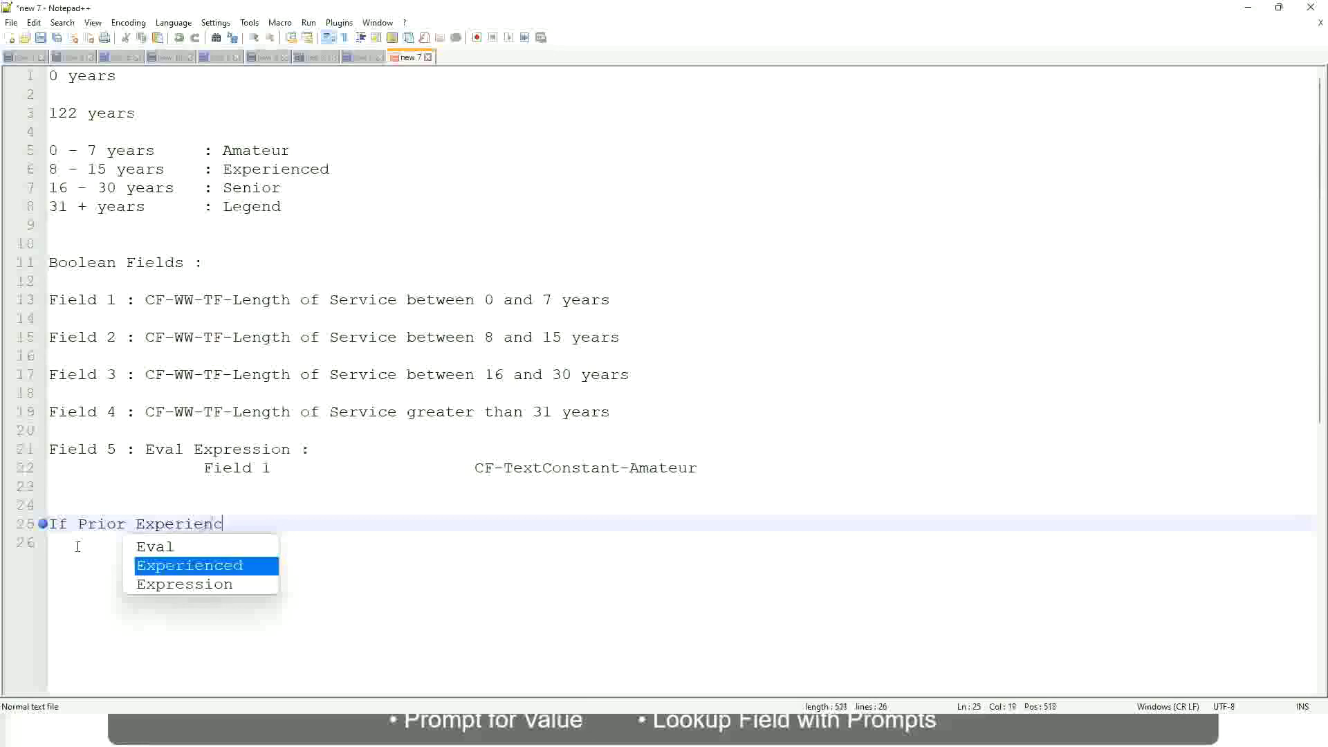
key(BackSpace)
key(BackSpace)
key(BackSpace)
key(BackSpace)
key(BackSpace)
key(BackSpace)
key(BackSpace)
key(BackSpace)
key(BackSpace)
key(BackSpace)
key(BackSpace)
key(BackSpace)
key(BackSpace)
key(BackSpace)
key(BackSpace)
key(BackSpace)
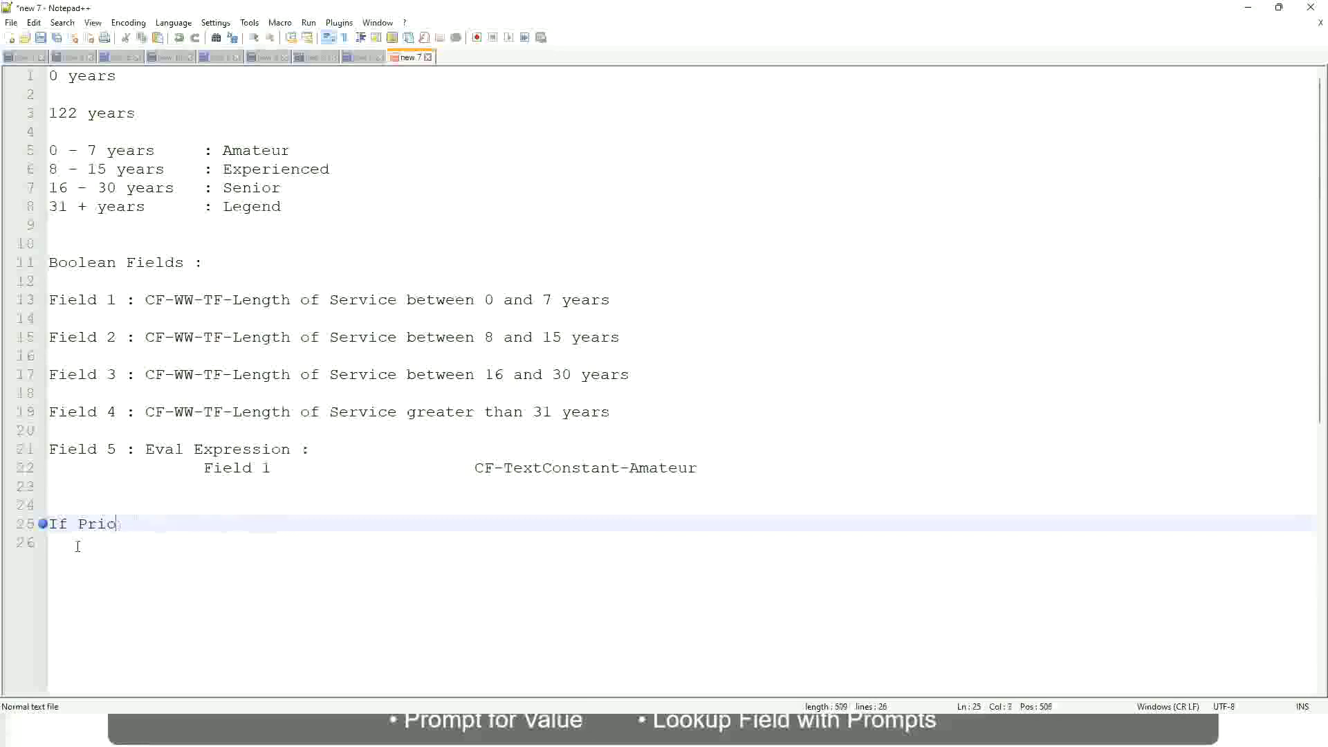
text(Job )
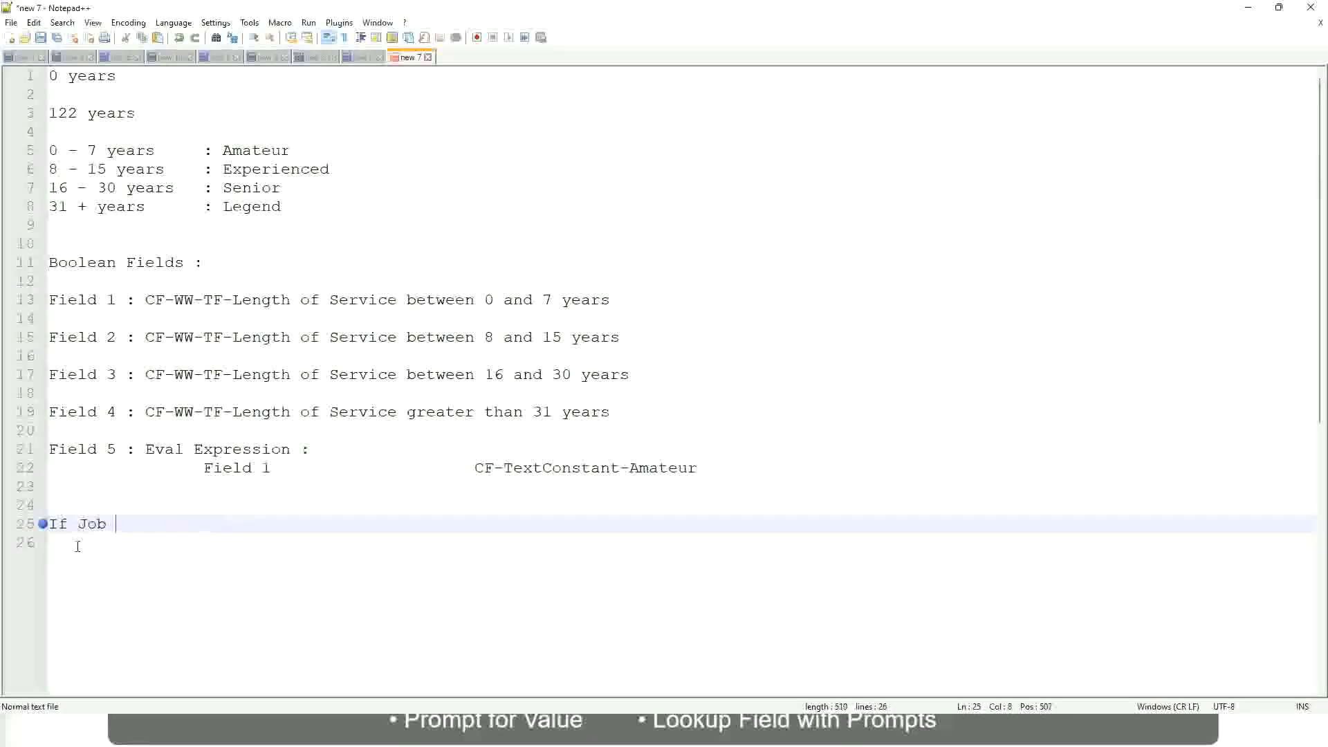
text(Profile is )
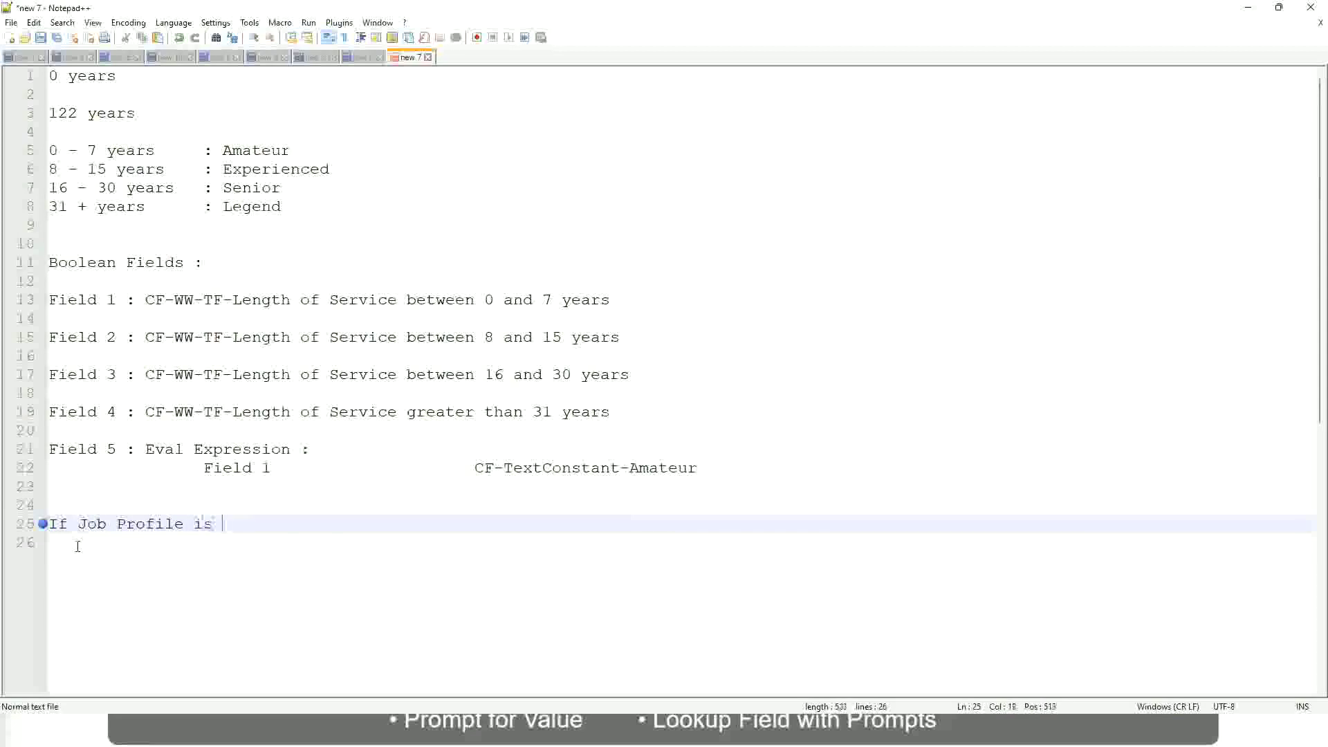
text(: Manager)
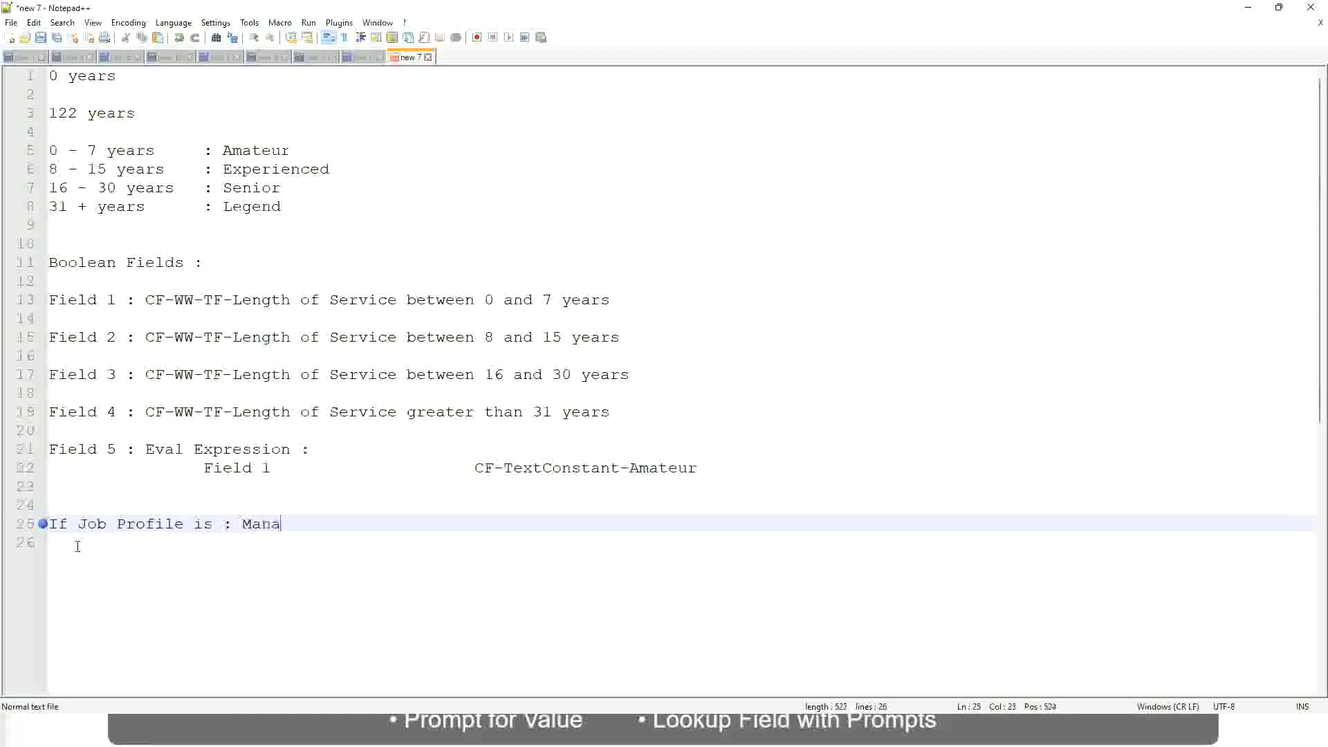
key(BackSpace)
key(BackSpace)
key(BackSpace)
key(BackSpace)
key(BackSpace)
key(BackSpace)
key(BackSpace)
key(BackSpace)
key(BackSpace)
key(BackSpace)
key(BackSpace)
key(BackSpace)
key(BackSpace)
key(BackSpace)
key(BackSpace)
key(BackSpace)
key(BackSpace)
key(BackSpace)
key(BackSpace)
key(BackSpace)
Complete the condition after "If" so it reads "Management Level is Manager or Above"
text(Manage)
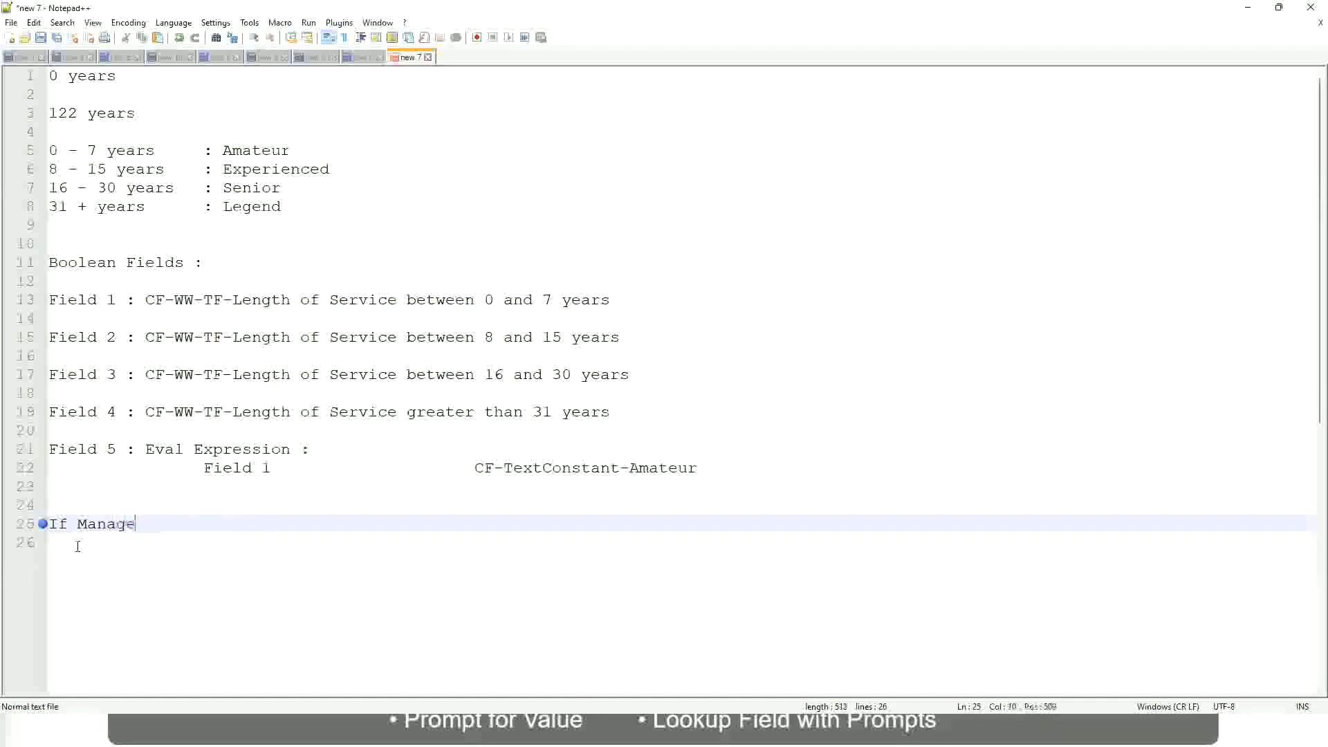
text(ment Level is Manager )
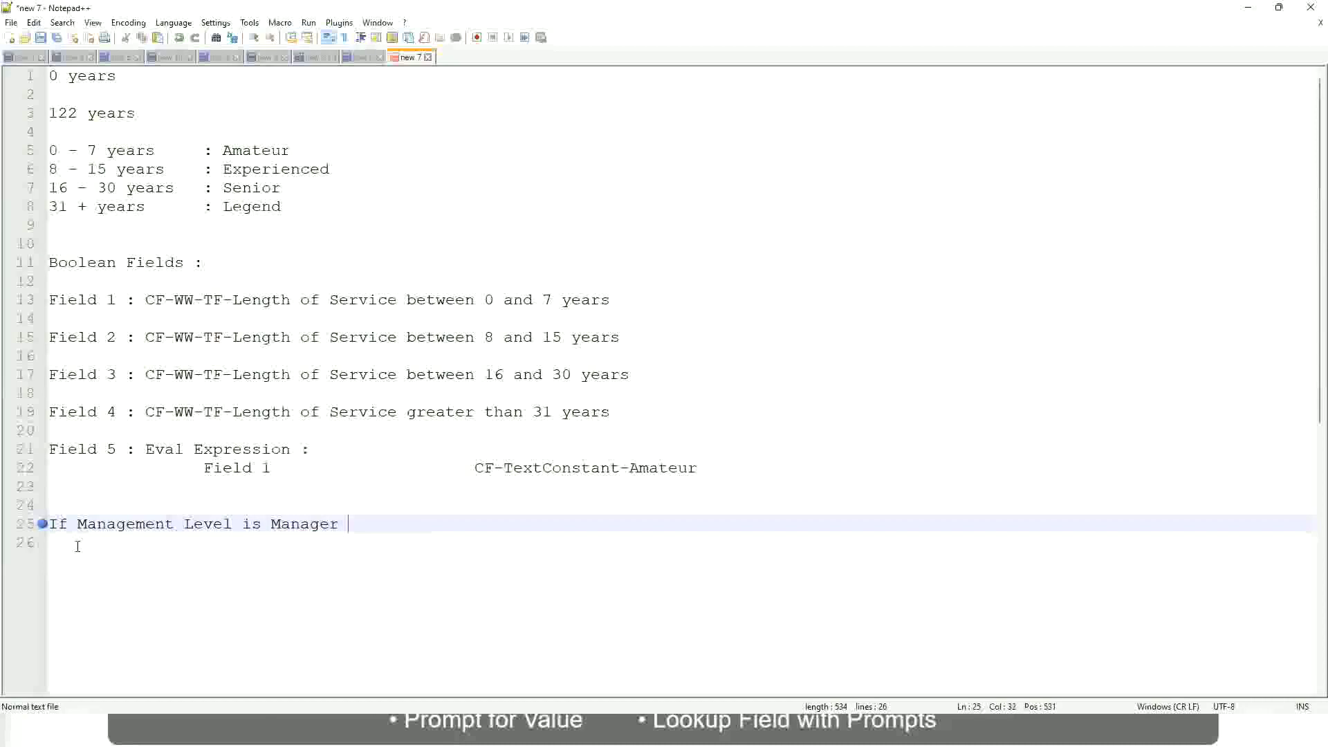
text(or Above)
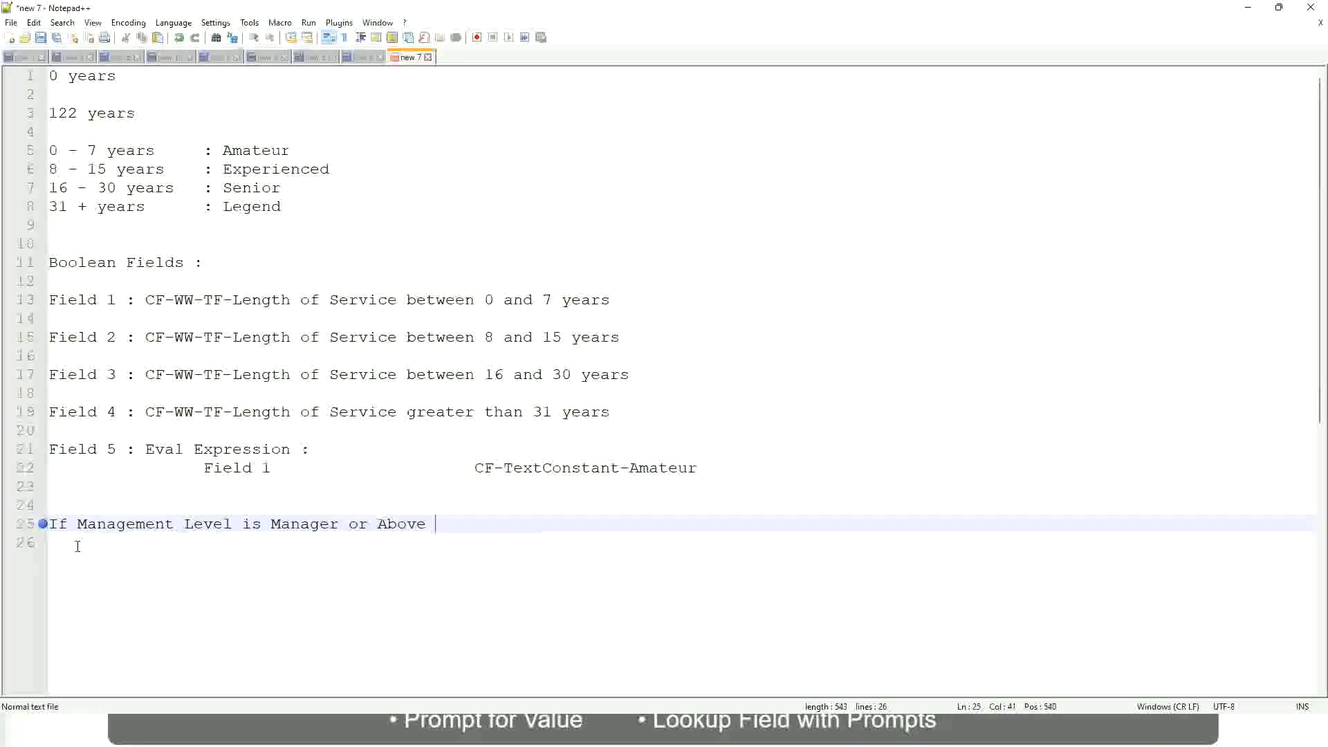
Add the spaced-out result "Proposed Allowance Plan : Car Allowance" to the Manager or Above condition and start a new line
key(Tab)
key(Tab)
key(Tab)
key(Tab)
key(Tab)
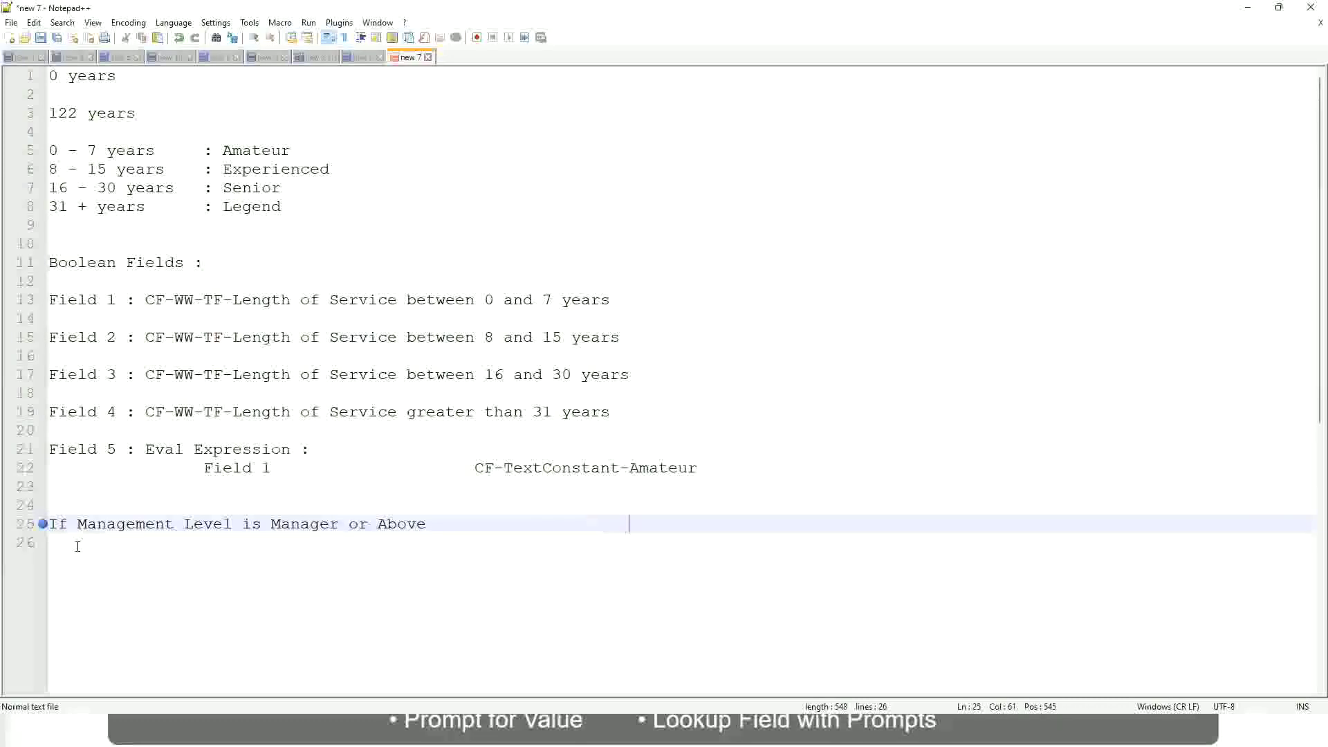
text(Proposed)
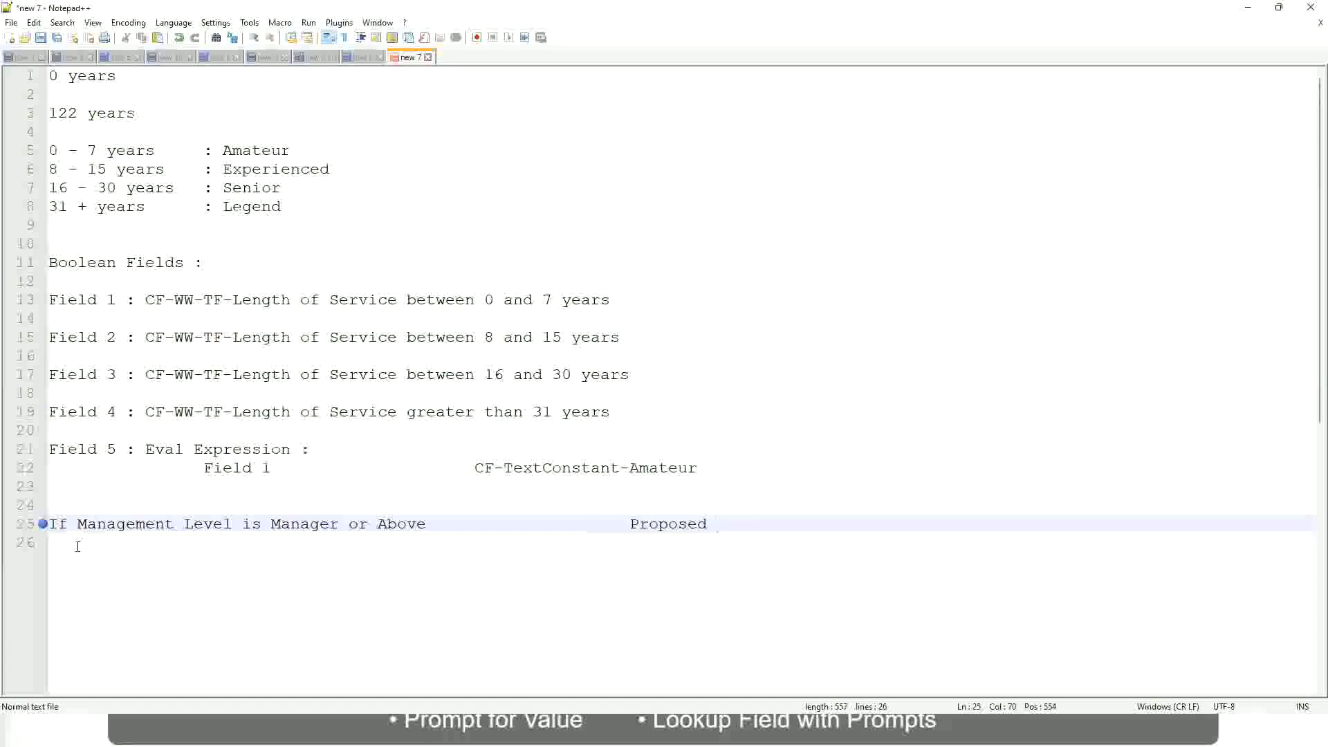
text(Allowance Plan)
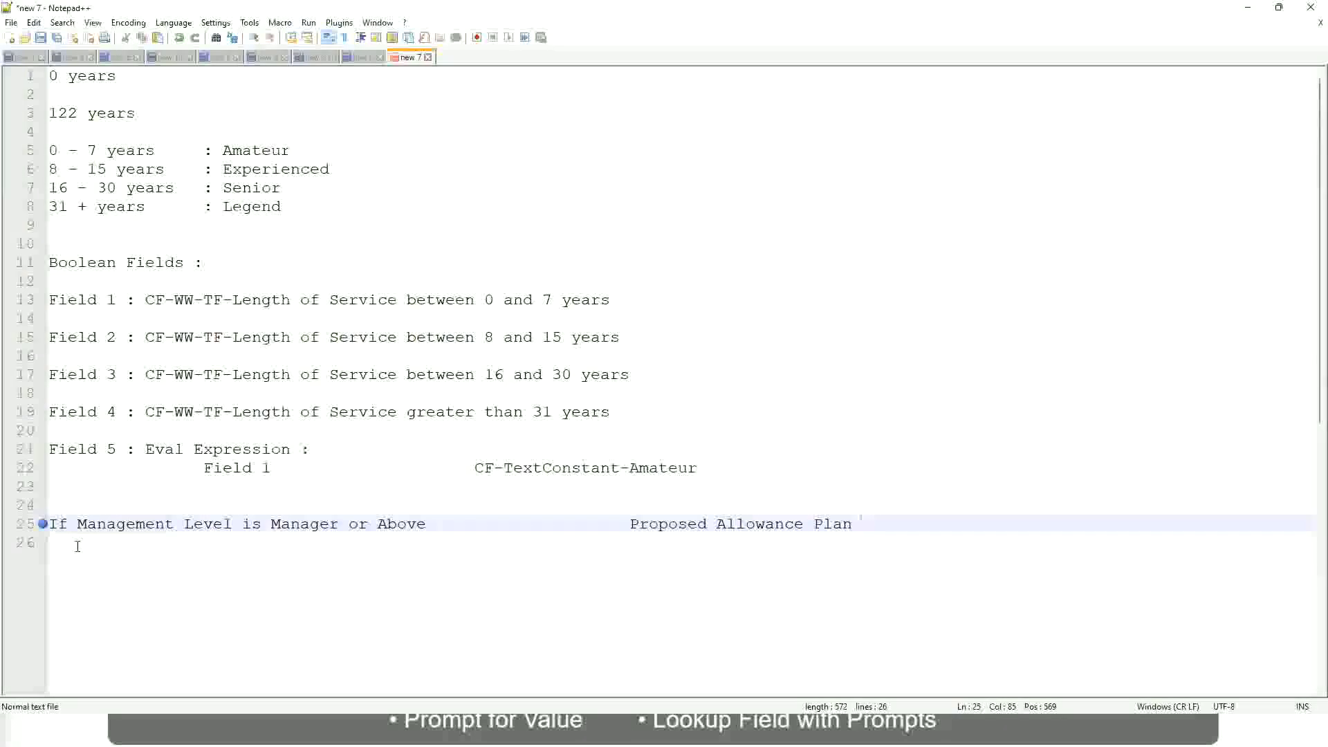
text(: Car Allowance)
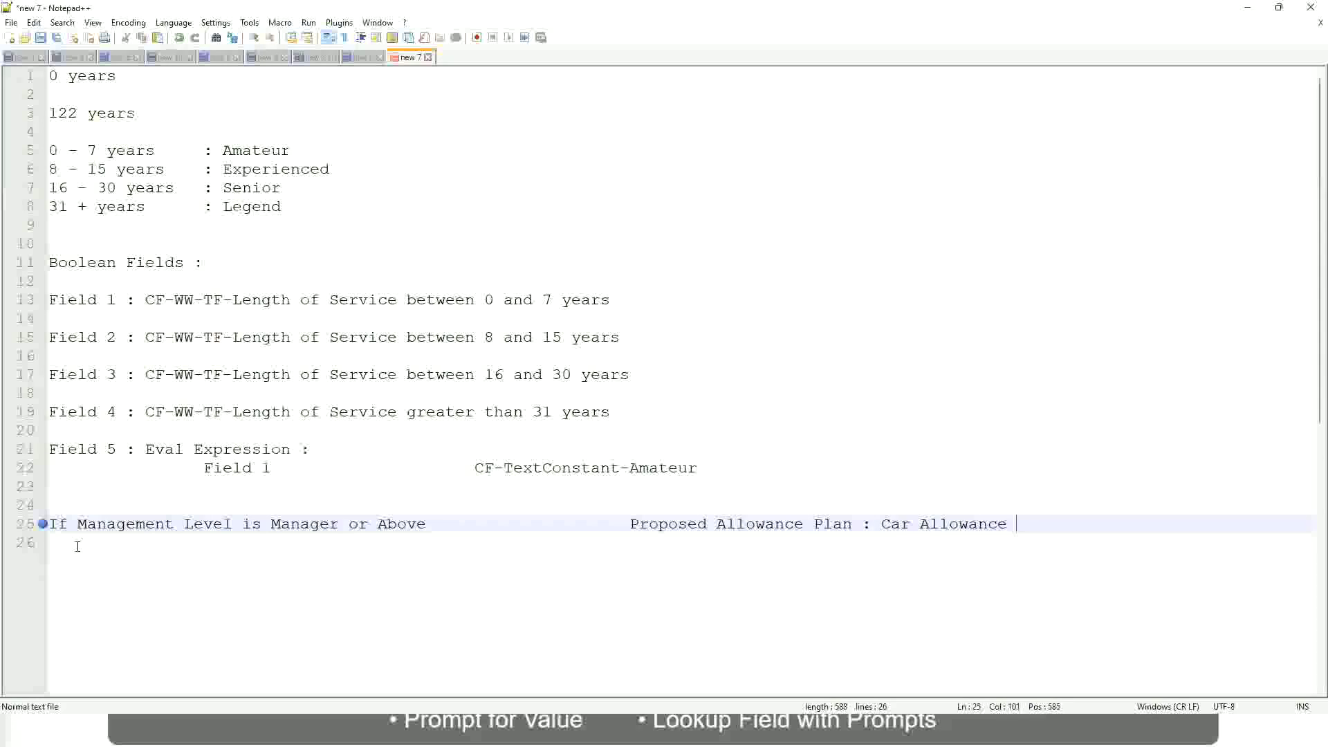
key(Return)
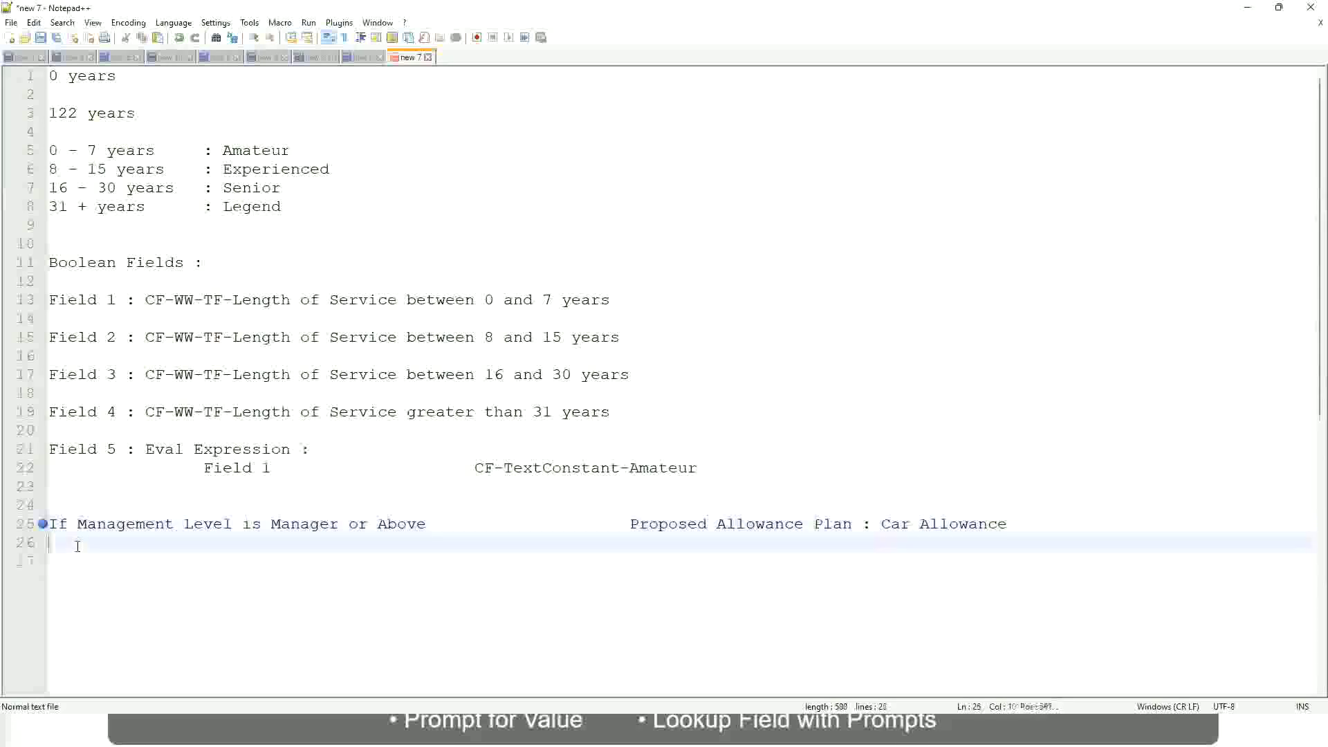
Begin a second condition line with "If Management Level is" and remove "or Above" from the Manager condition
text(If Management Level is)
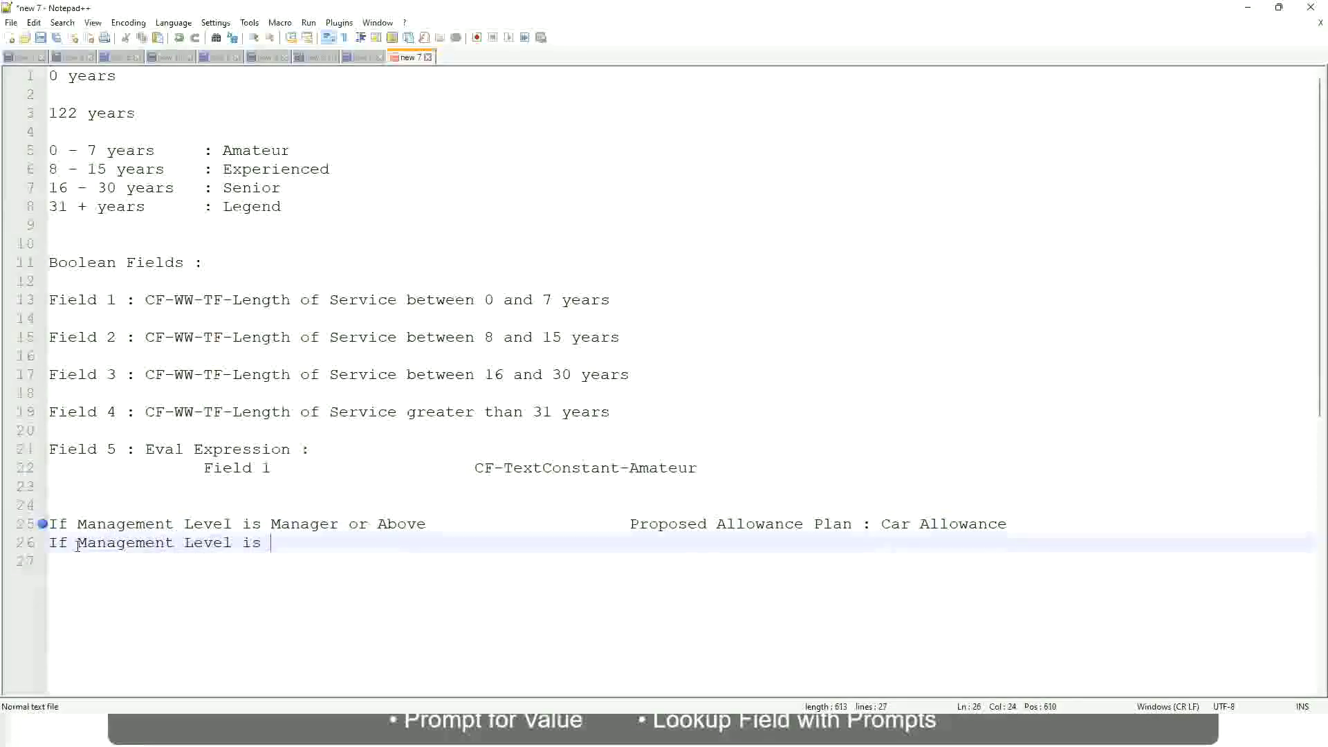
key(Up)
key(Right)
key(Right)
key(Right)
key(Right)
key(Right)
key(Right)
key(Right)
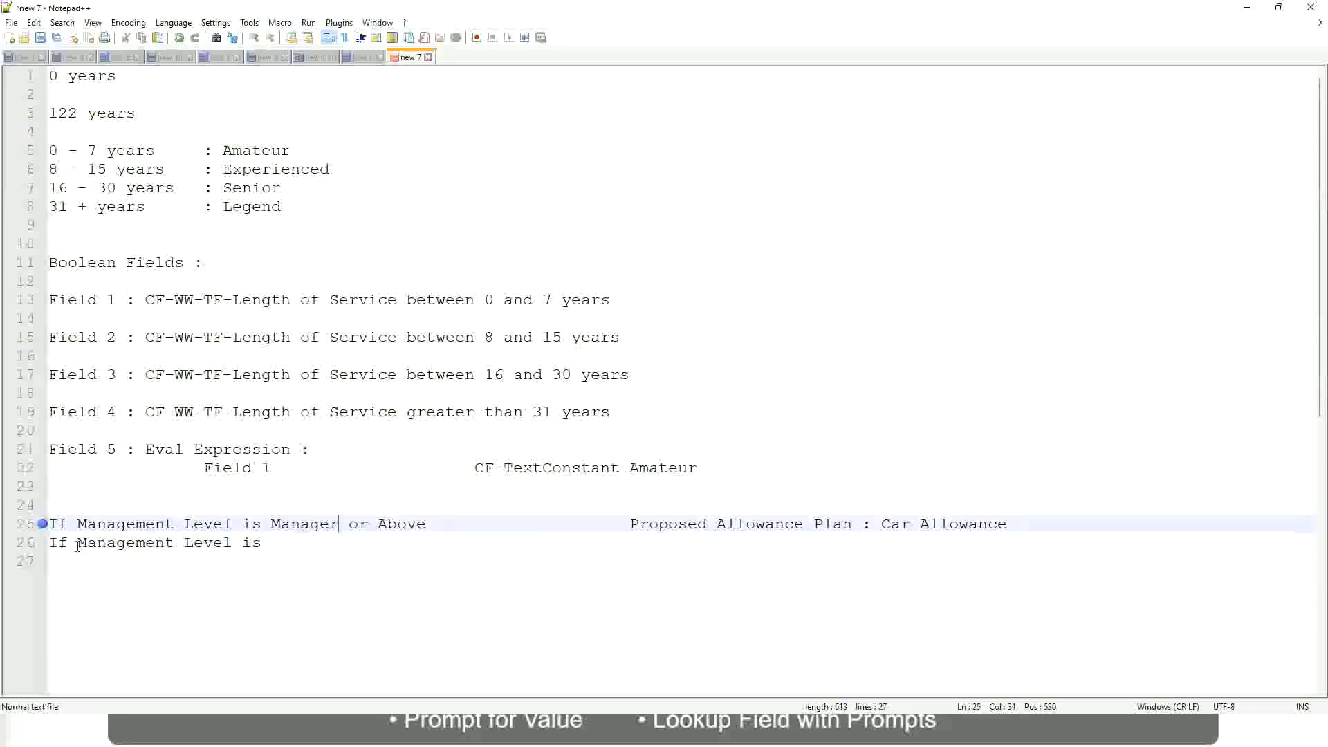
key(shift+Right)
key(shift+Right)
key(shift+Right)
key(shift+Right)
key(shift+Right)
key(shift+Right)
key(shift+Right)
key(shift+Right)
key(shift+Right)
key(Delete)
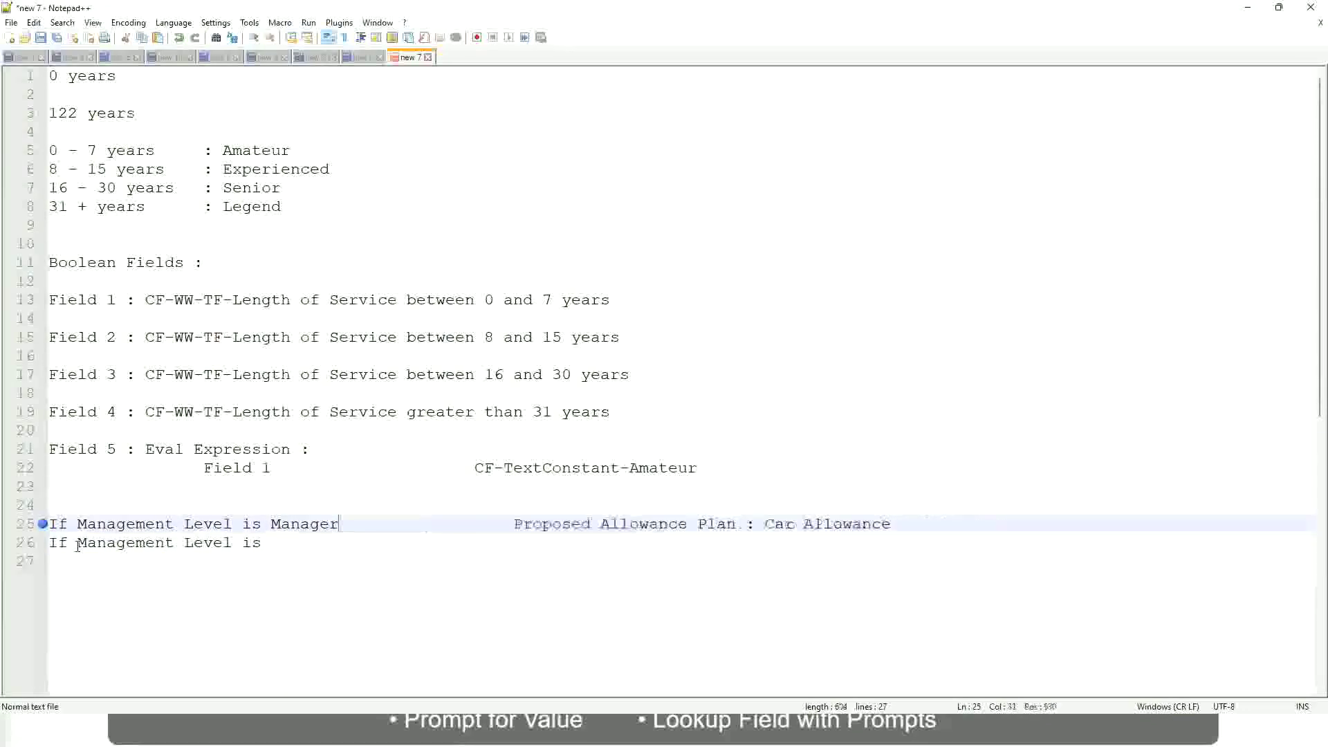
Complete the second condition with "Director", add the aligned result "Executive Allowance", and start a new line
key(Down)
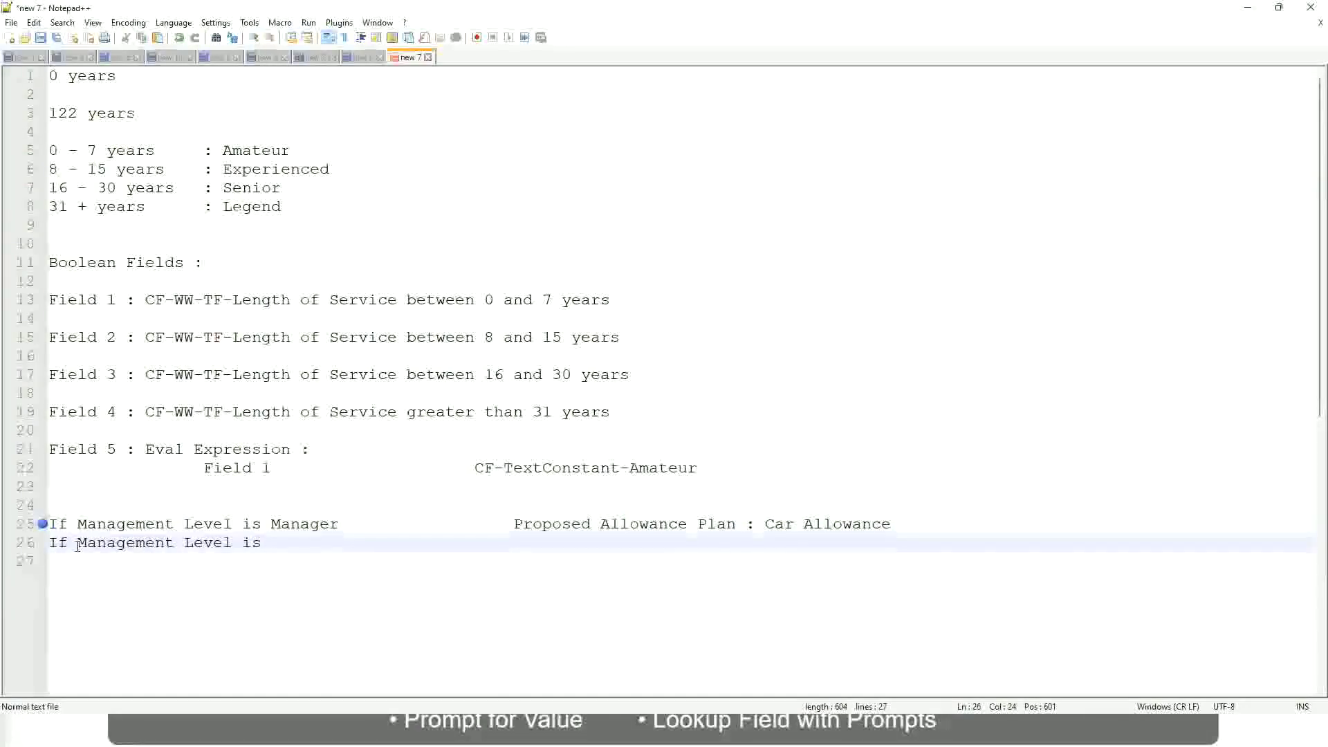
text(Director)
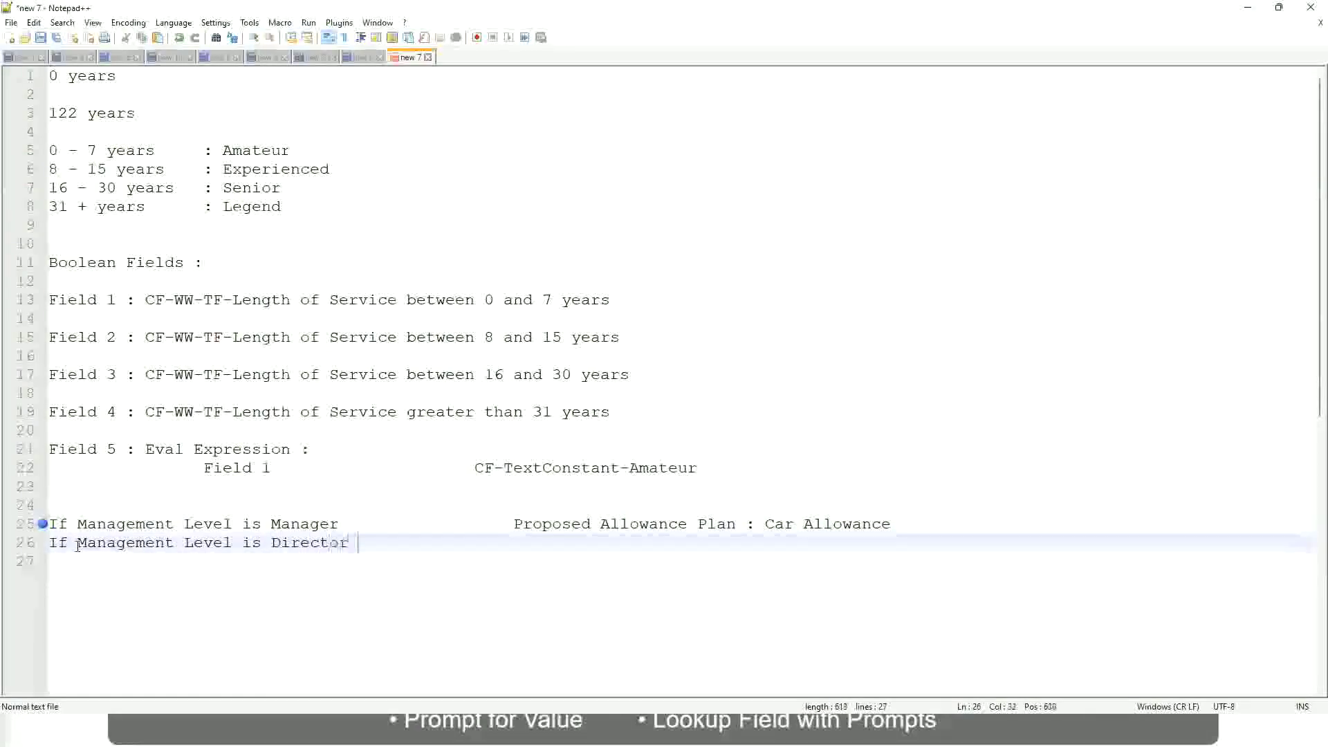
key(Tab)
key(Tab)
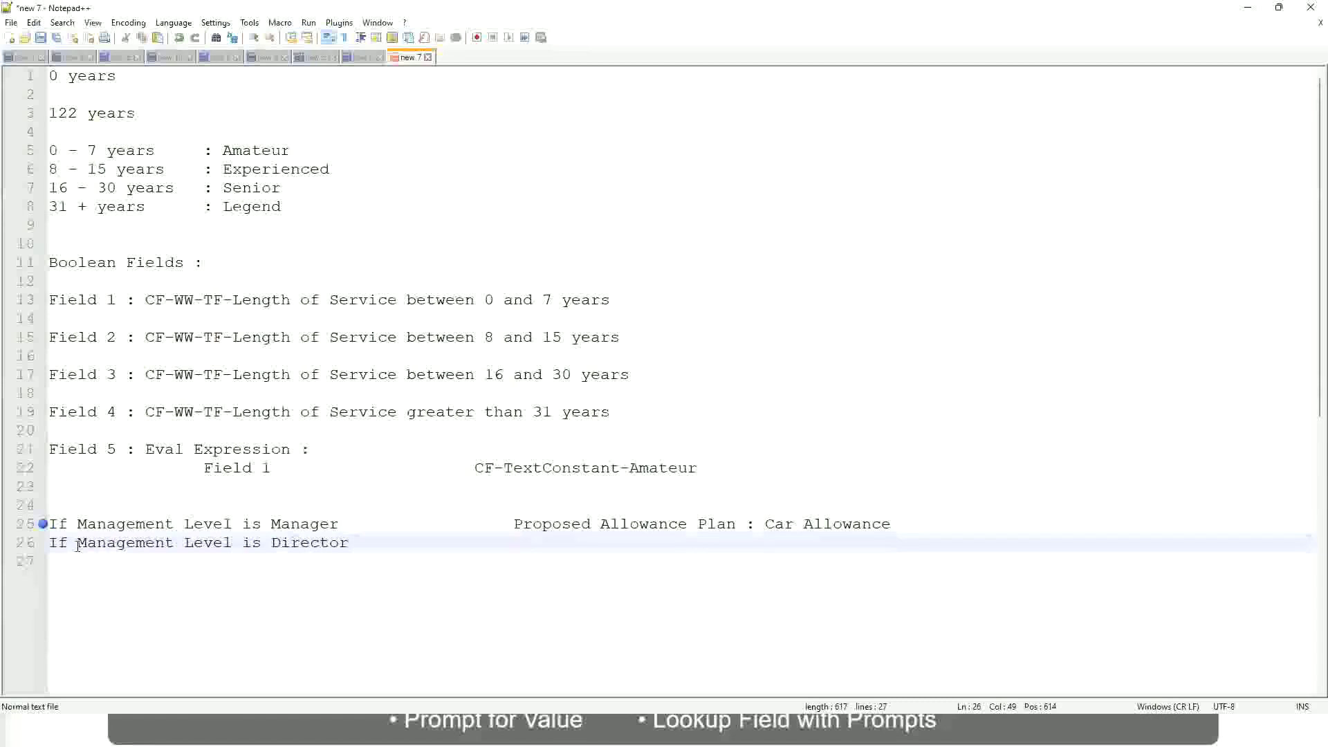
text(Executive Allo)
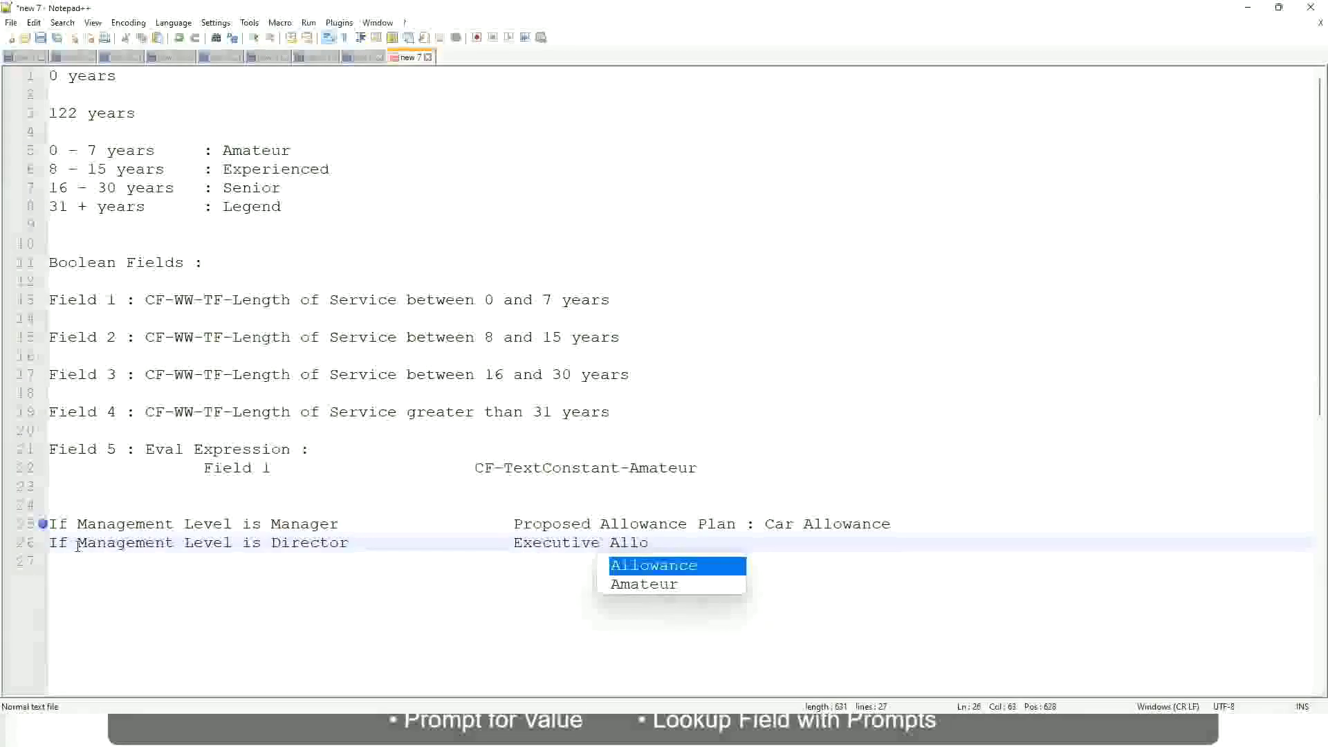
key(Return)
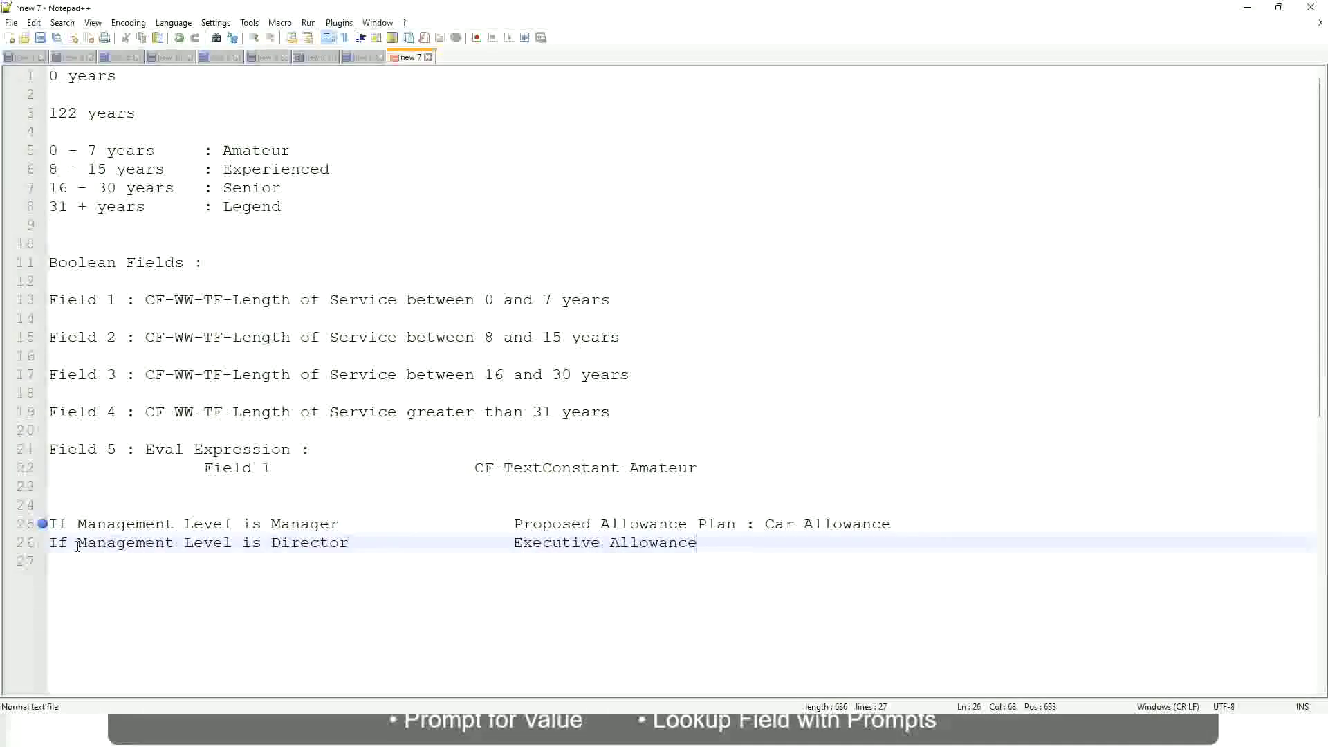
key(Return)
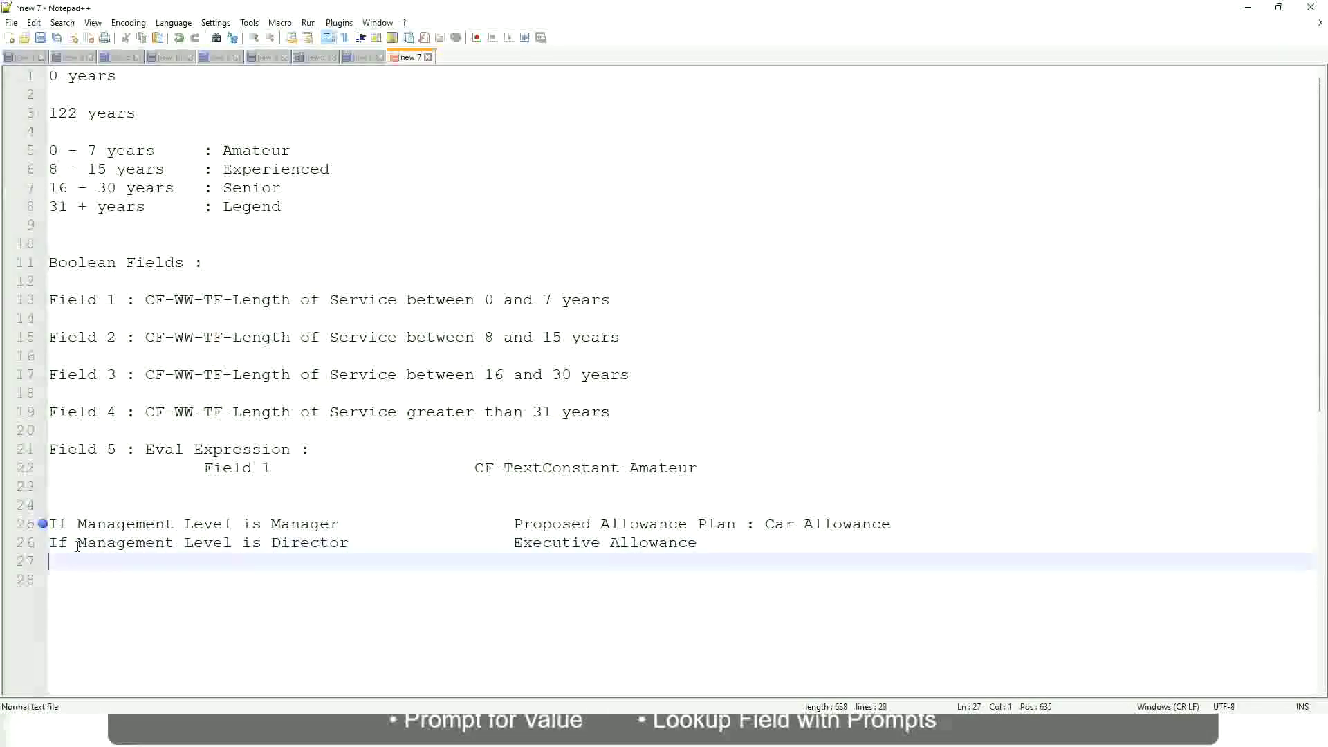
Begin a third condition line that reads "If Management Level is"
text(If Management)
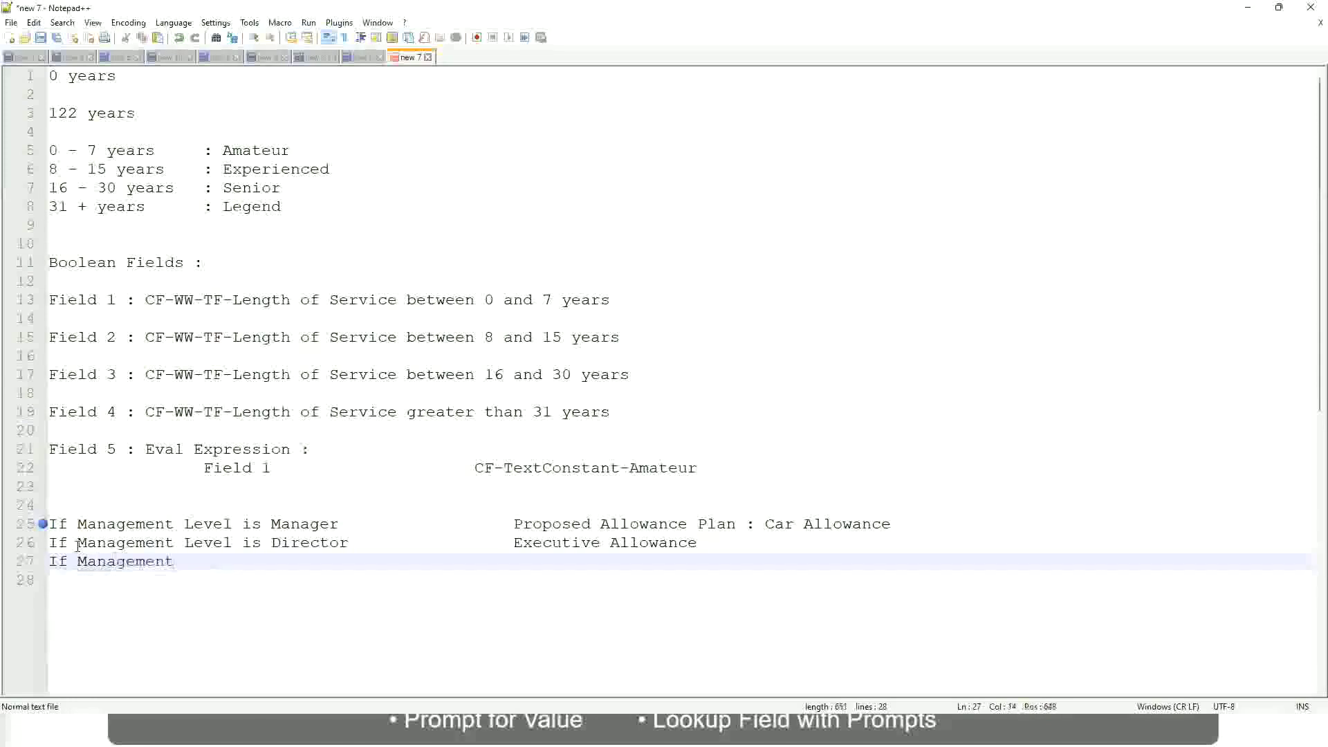
text( Level is)
key(BackSpace)
key(BackSpace)
key(BackSpace)
text(le)
key(BackSpace)
key(BackSpace)
text(Le)
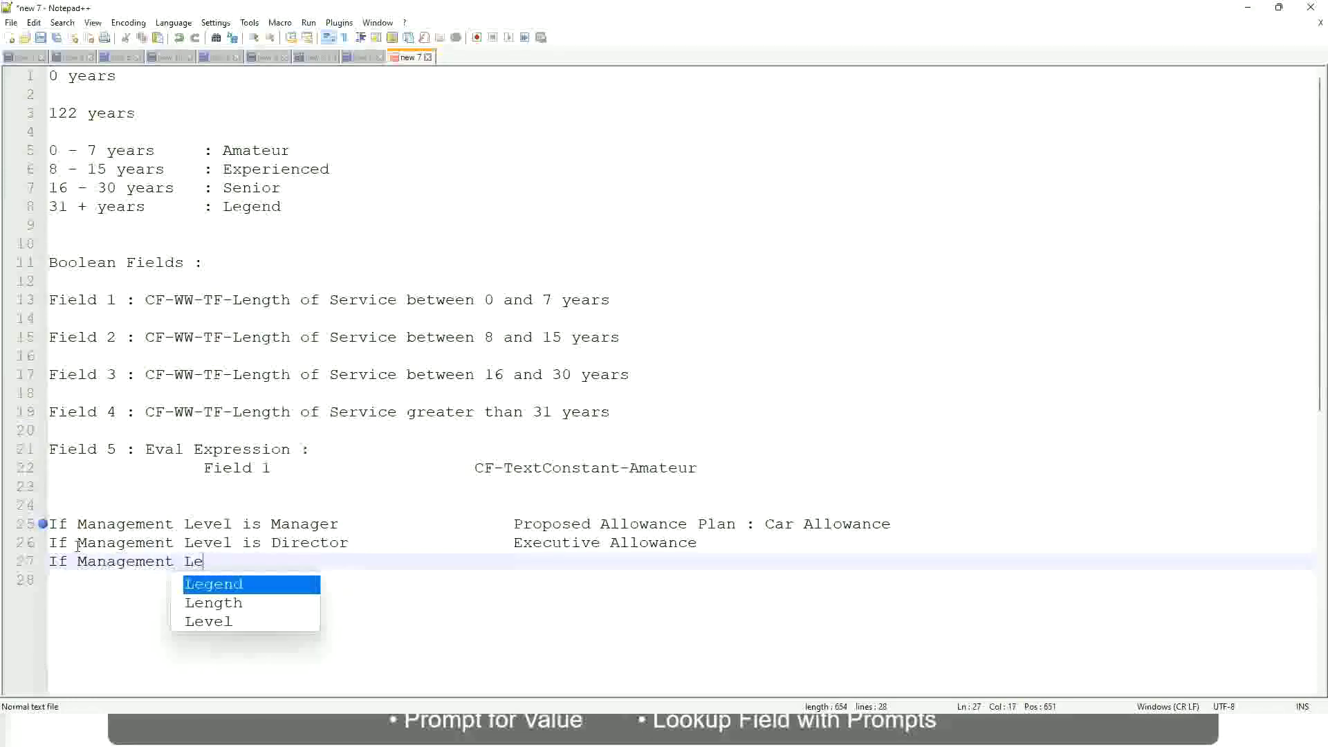
key(Down)
key(Down)
key(Return)
text(is )
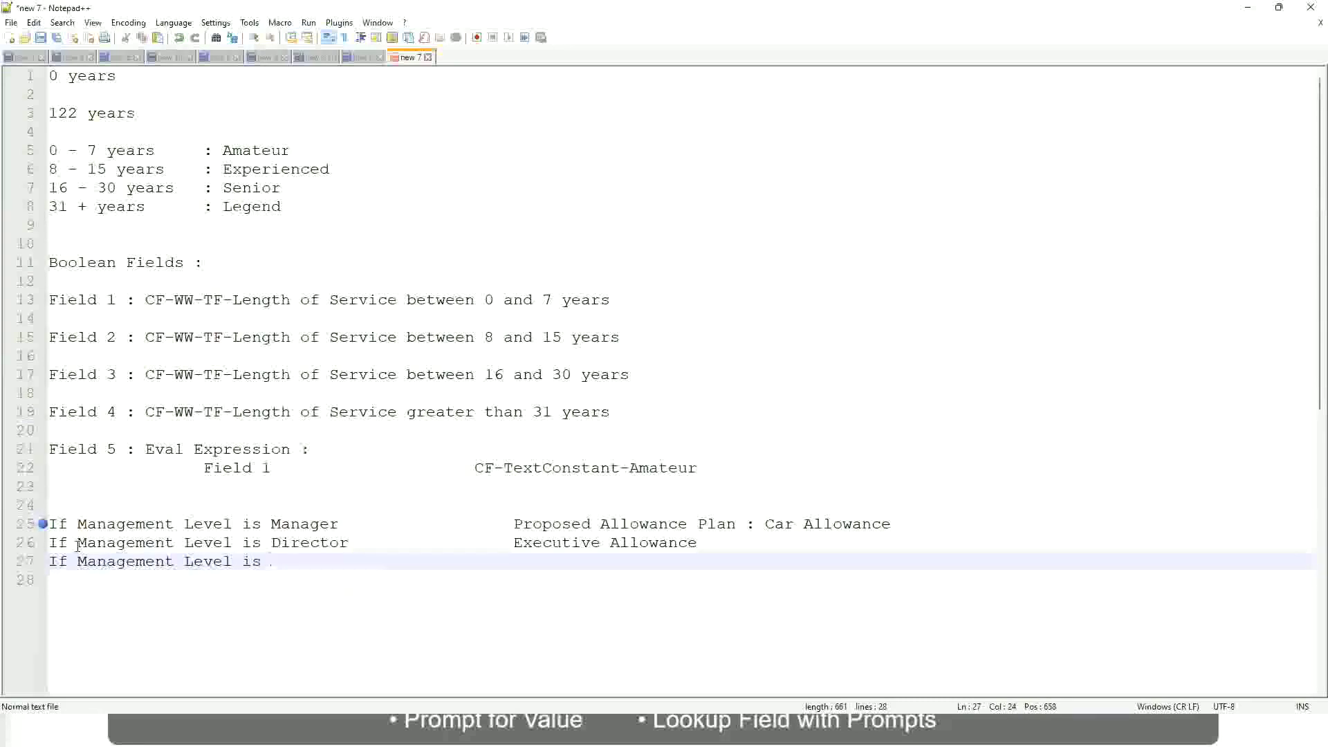
Complete the third condition with "CEO" and add the aligned result "CEO Allowance"
text(CEO)
key(Tab)
key(Tab)
key(Tab)
key(Tab)
text(CEO Allowance)
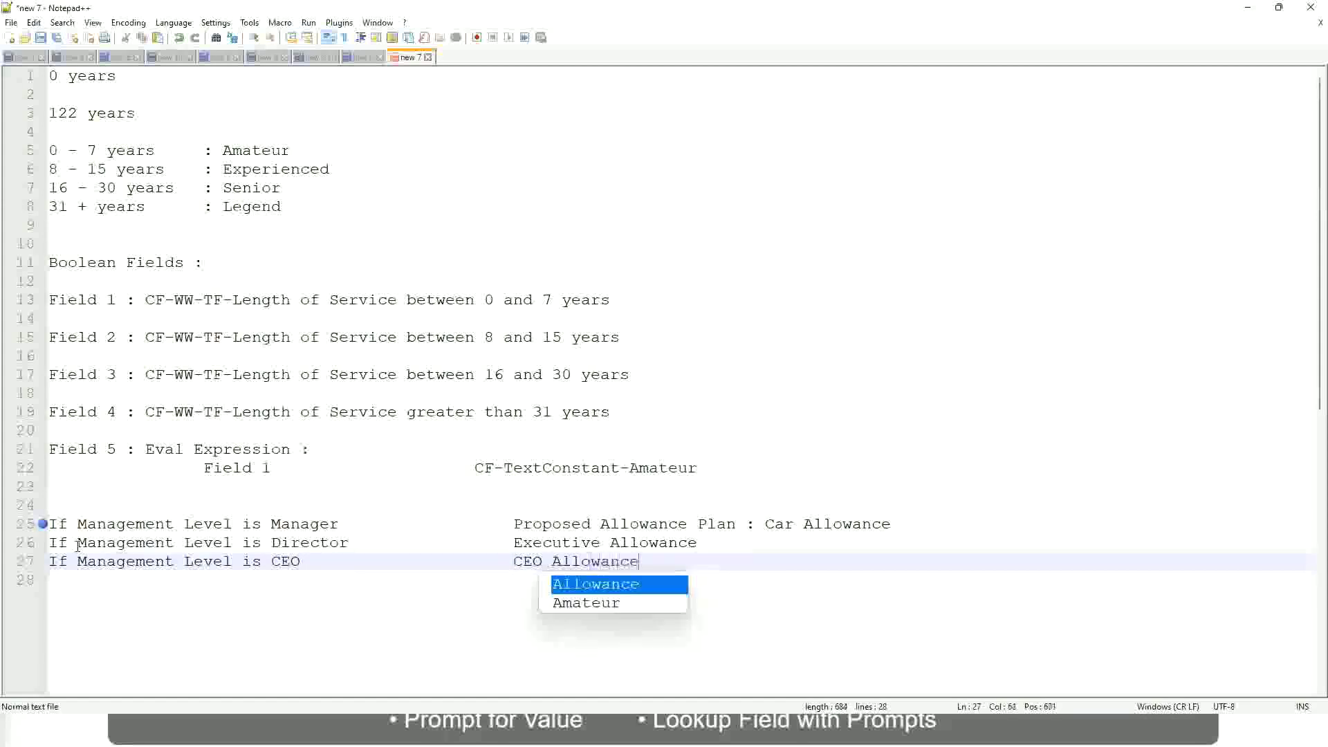
key(Escape)
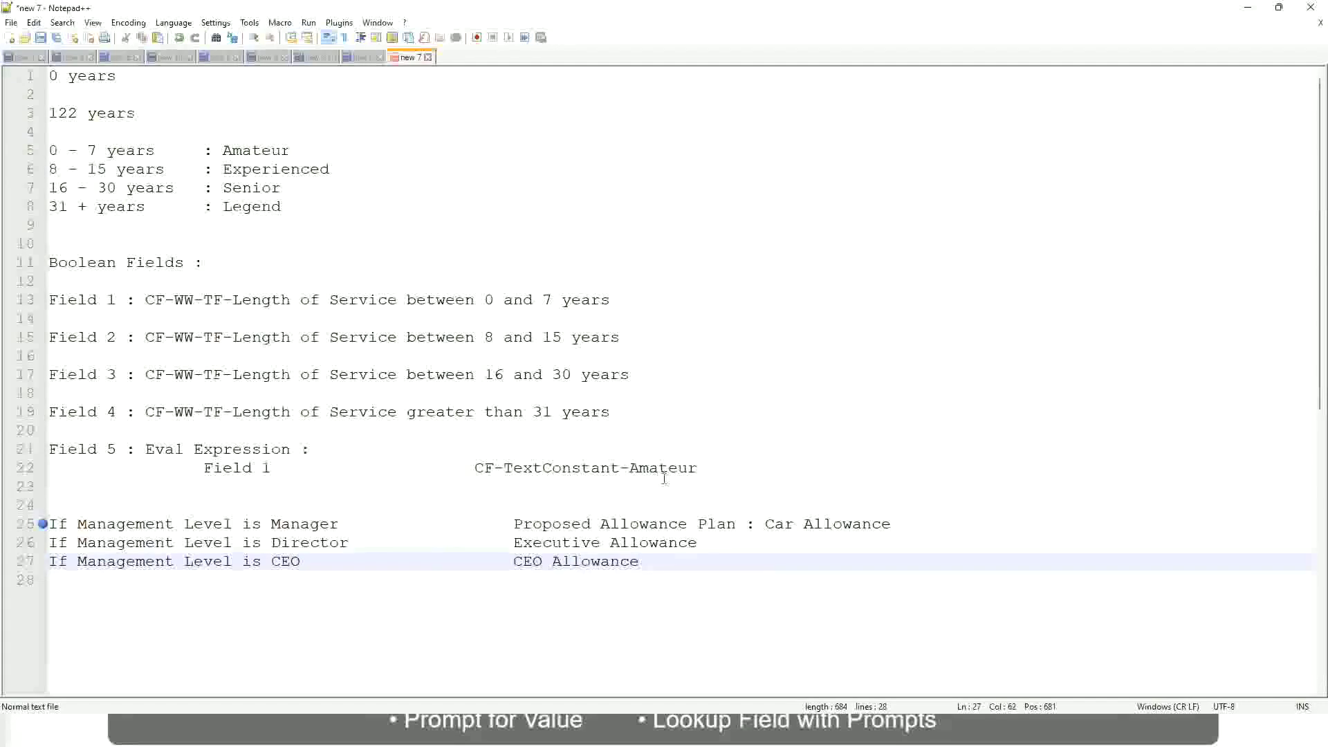
click(765, 524)
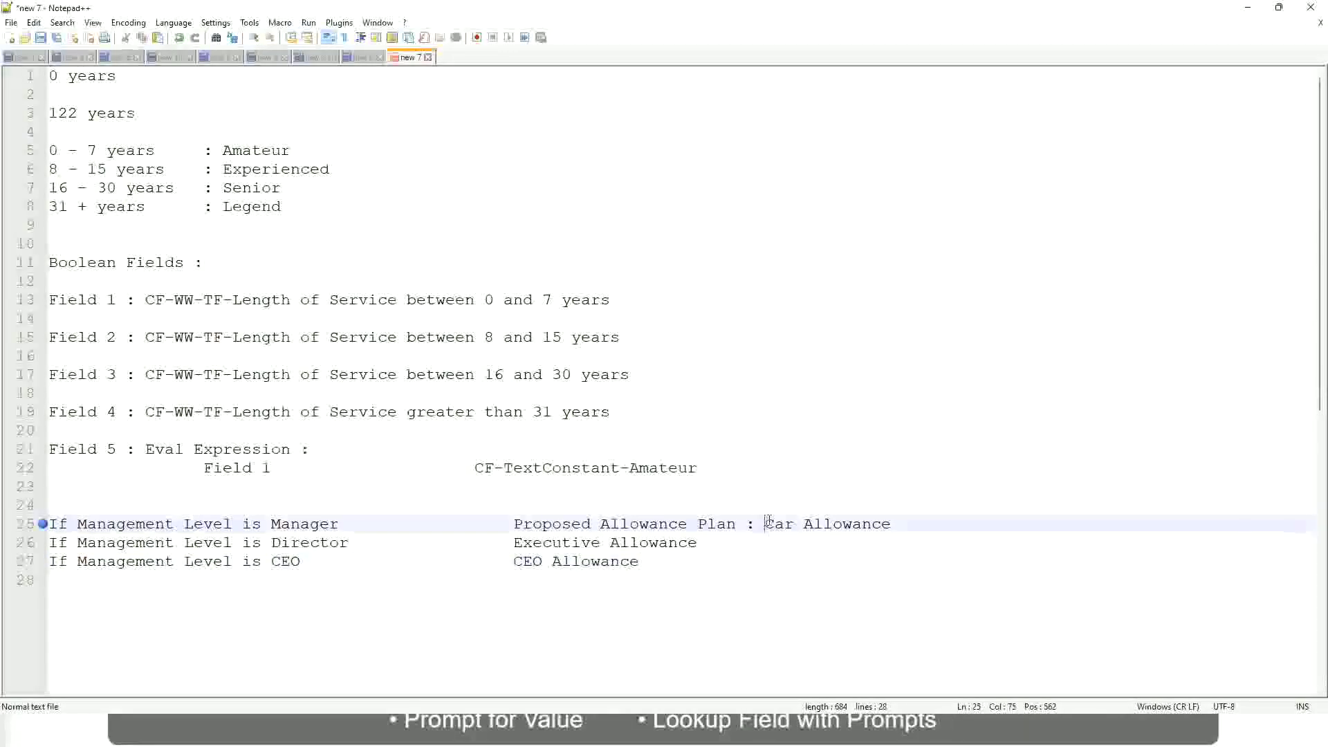
drag(766, 524, 893, 520)
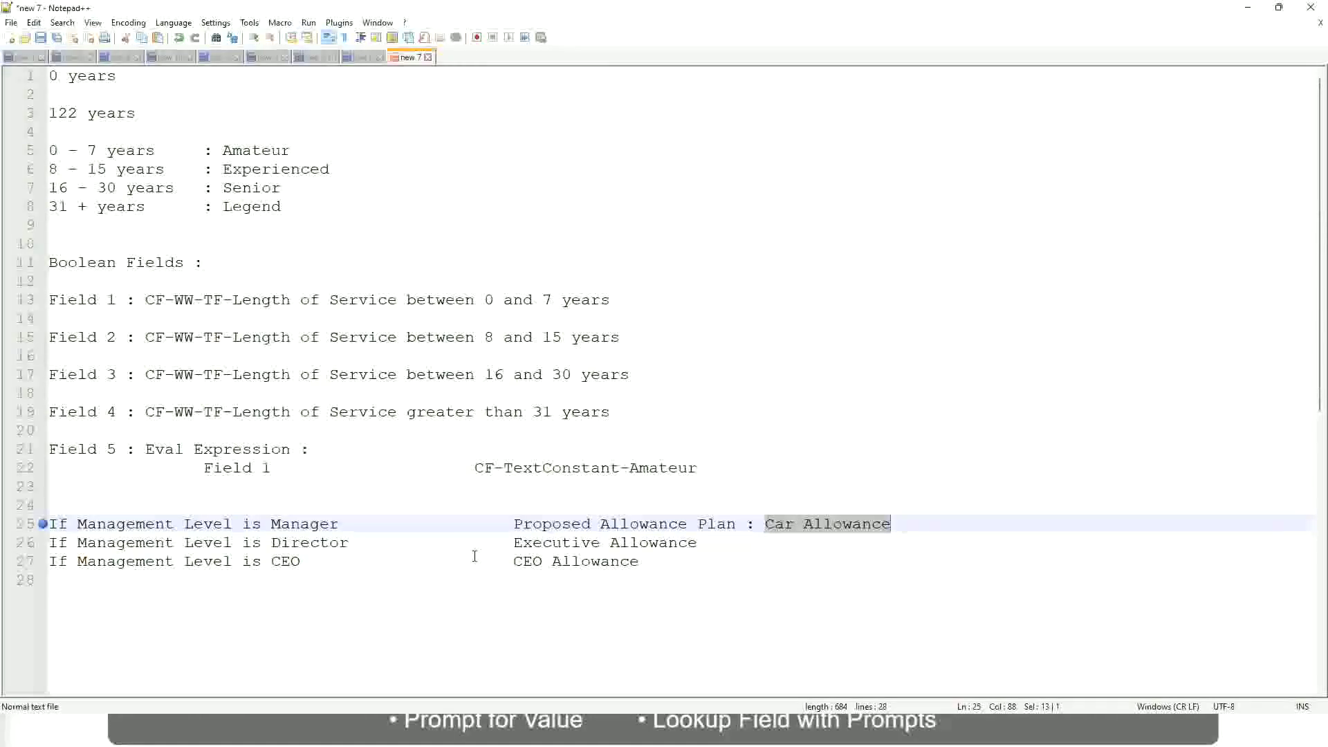
click(619, 524)
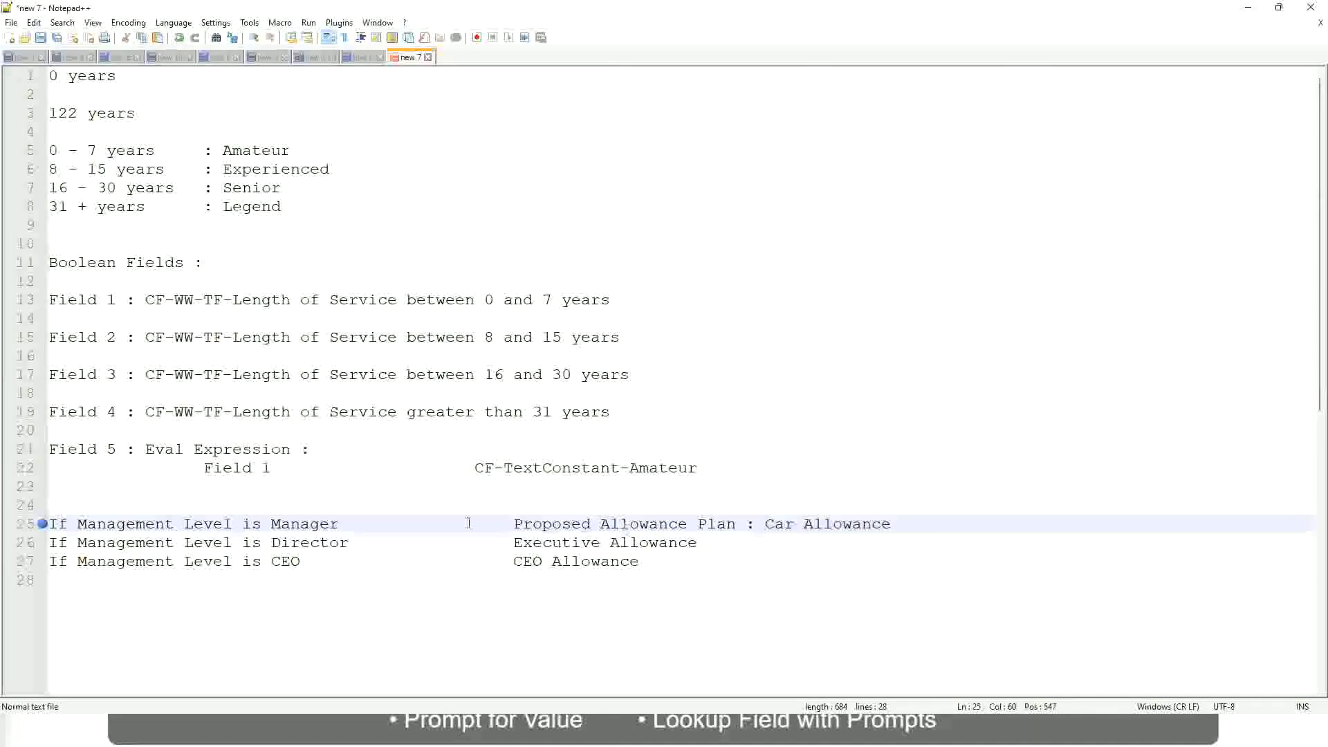
click(157, 524)
click(270, 524)
Replace the Manager condition's result "Proposed Allowance Plan : Car Allowance" with "First Line Manager"
drag(516, 524, 911, 519)
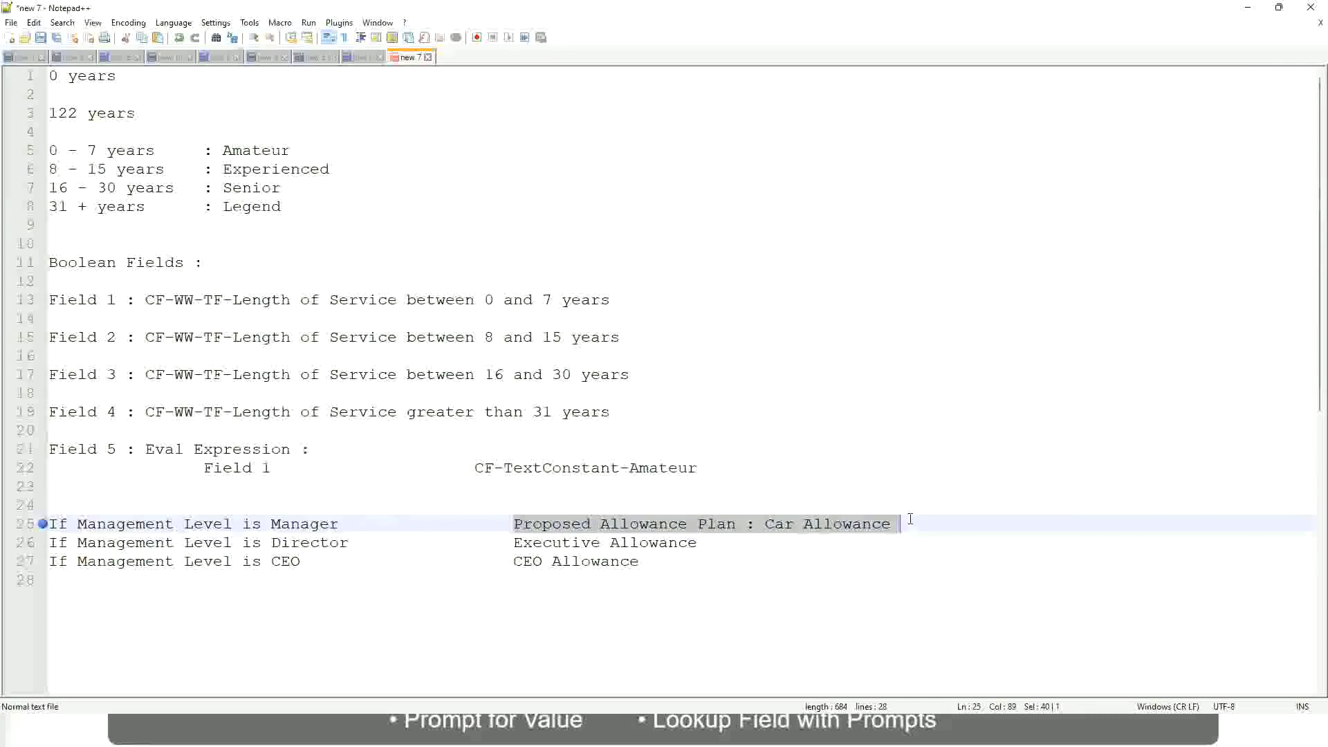
text(Managers)
key(BackSpace)
key(BackSpace)
key(BackSpace)
key(BackSpace)
key(BackSpace)
key(BackSpace)
key(BackSpace)
key(BackSpace)
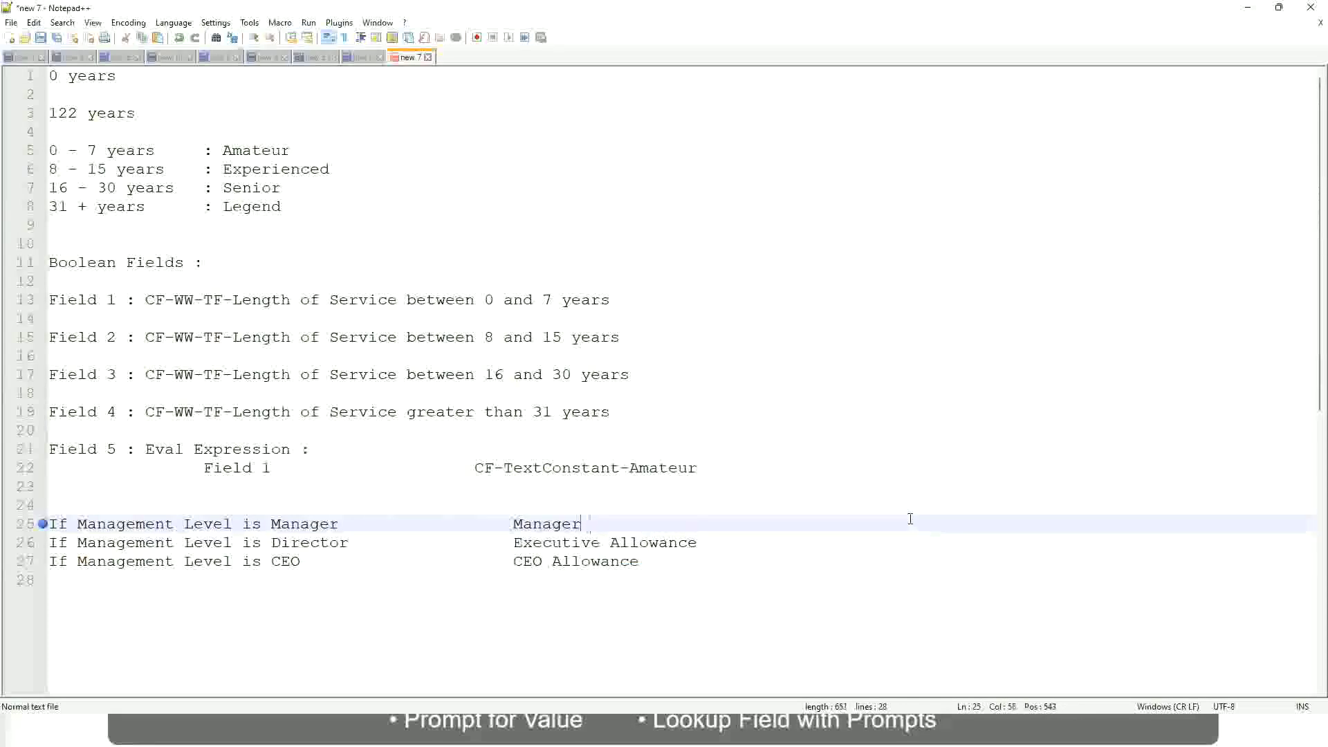
text(Firs)
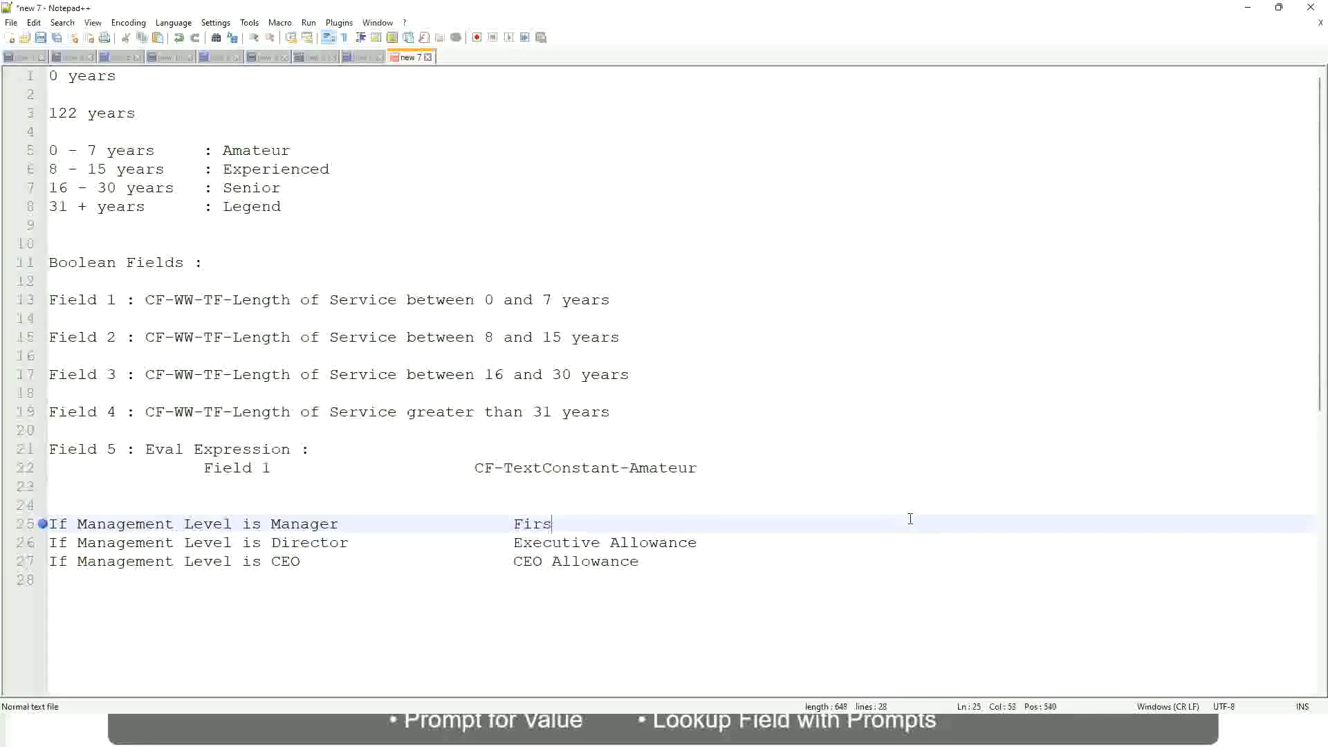
text(t Line Manager)
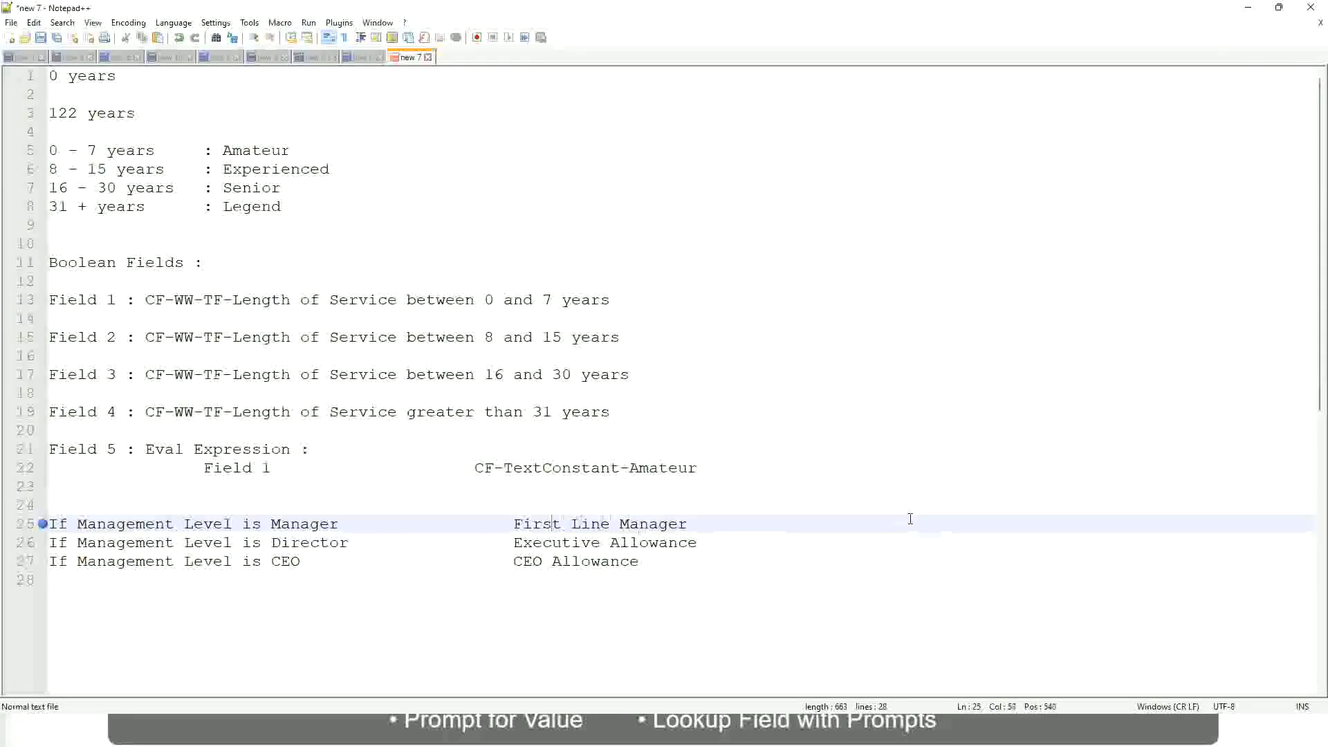
Insert "Name of the" in front of "First Line Manager" in the Manager condition's result
key(ctrl+Left)
key(ctrl+Left)
key(ctrl+Left)
text(Name of the)
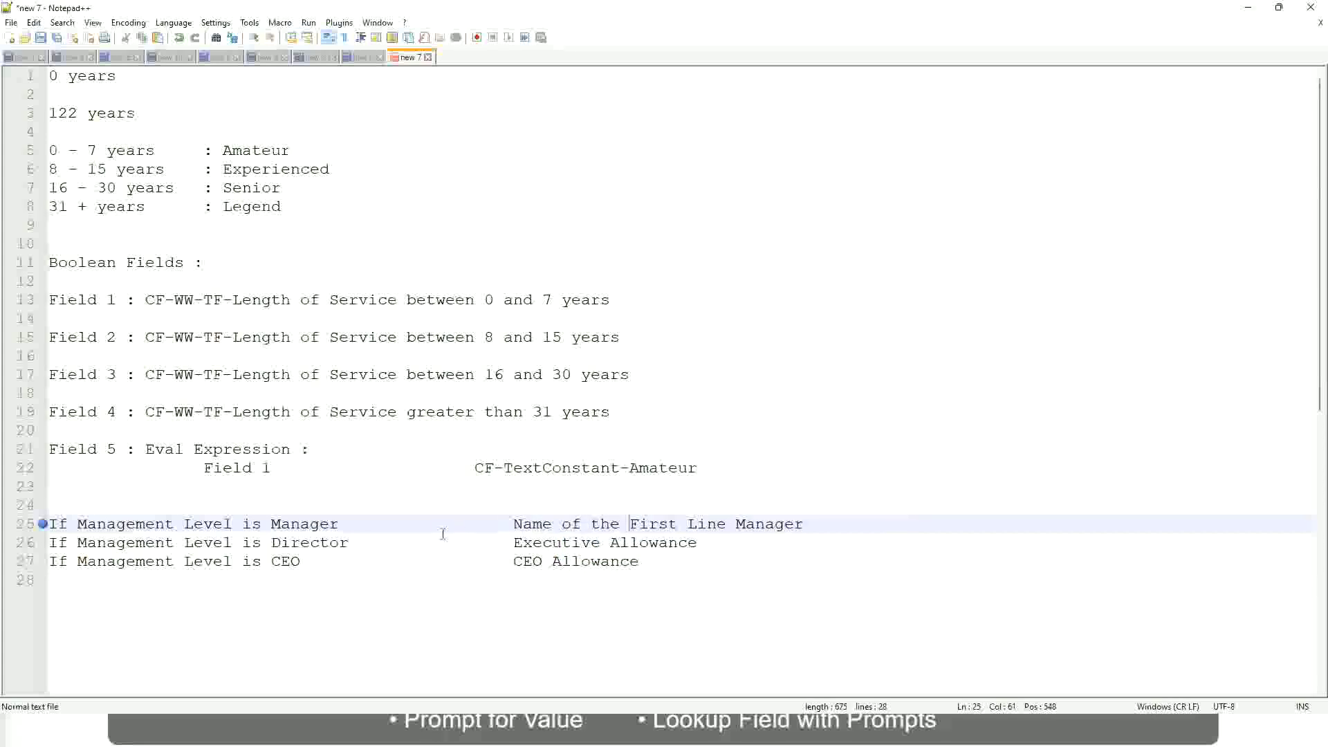
Replace the Director condition's result "Executive Allowance" with the beginning "Name of"
drag(513, 543, 701, 533)
text(Name )
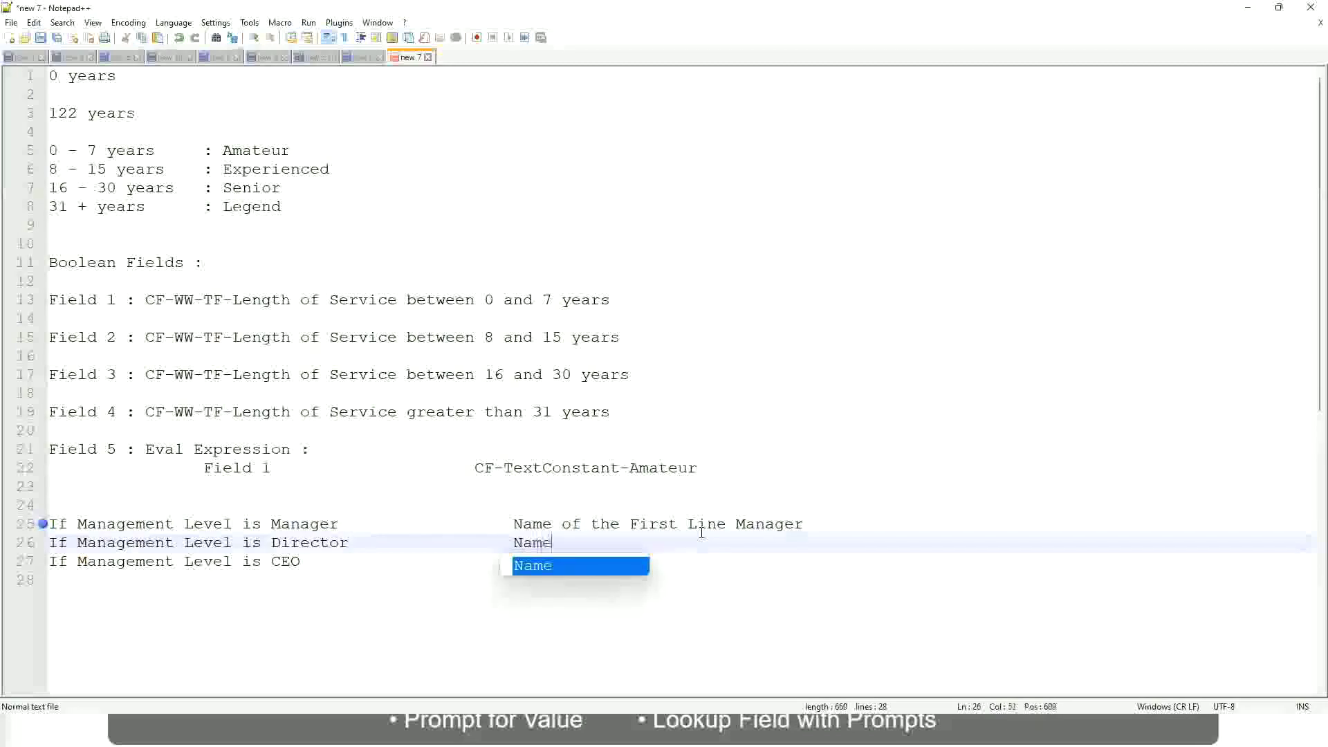
text(of Firs)
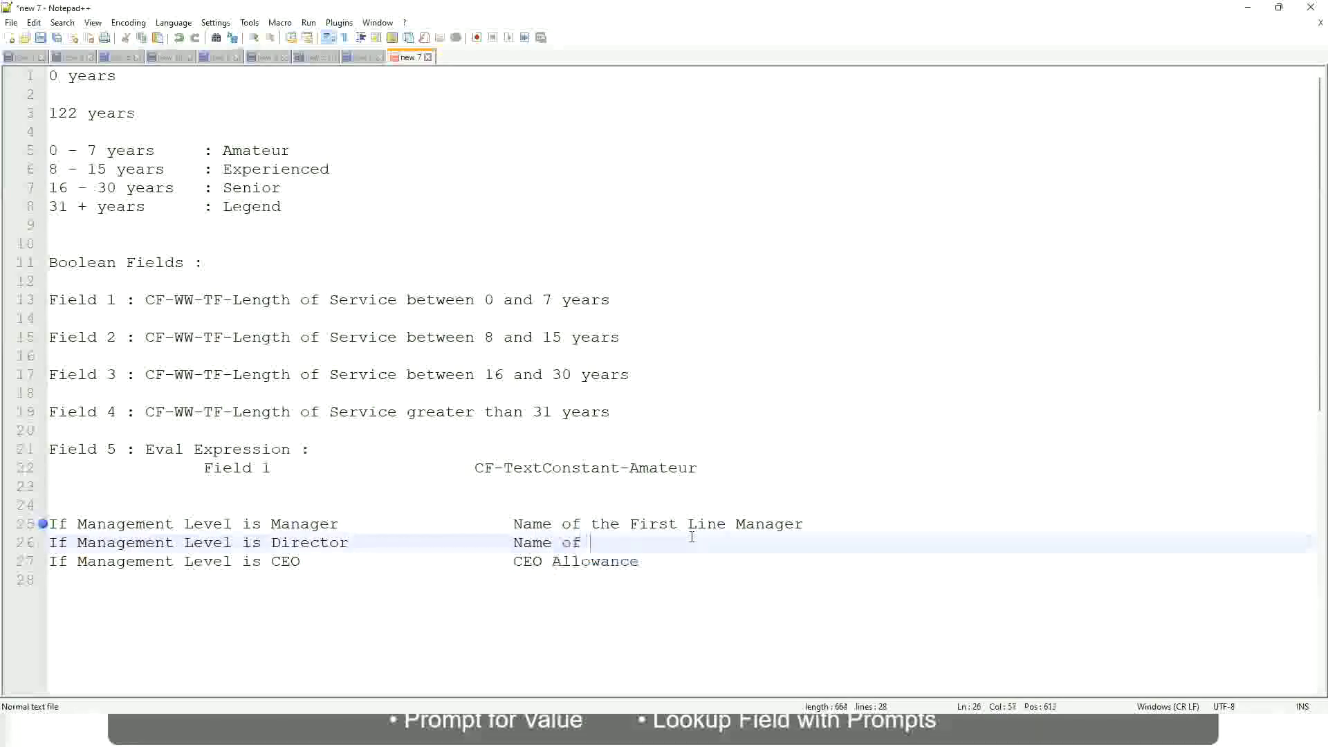
key(Return)
key(BackSpace)
key(BackSpace)
key(BackSpace)
key(BackSpace)
key(BackSpace)
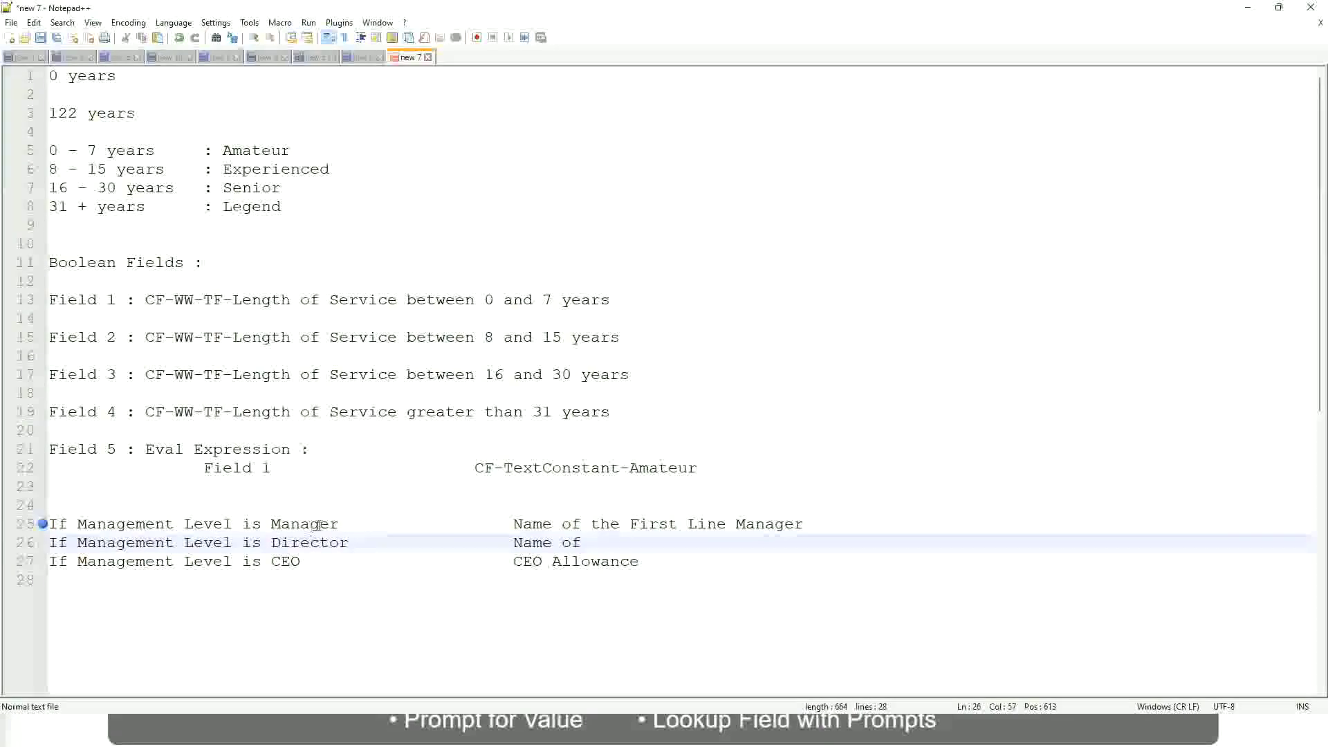
Change "First" to "Second" in the Manager result and complete the Director result as "Name of Manager"
double_click(651, 526)
text(Second)
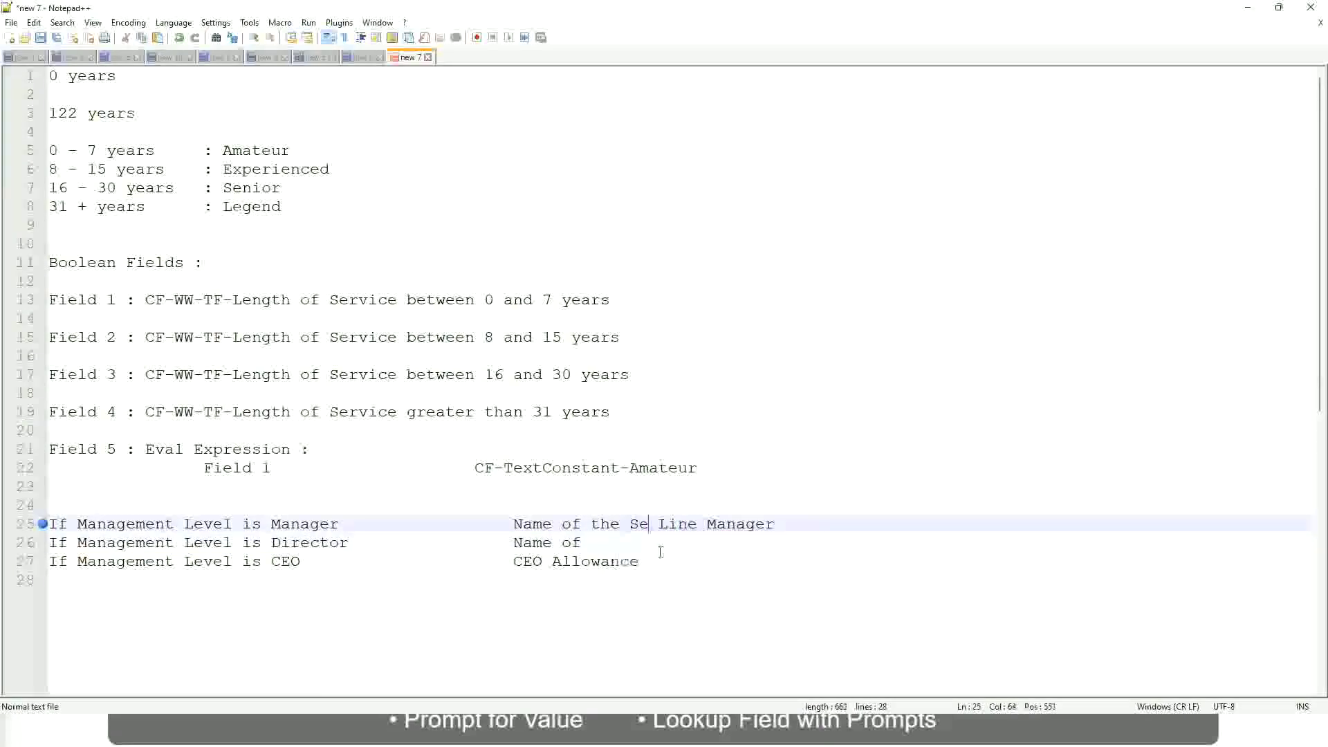
key(BackSpace)
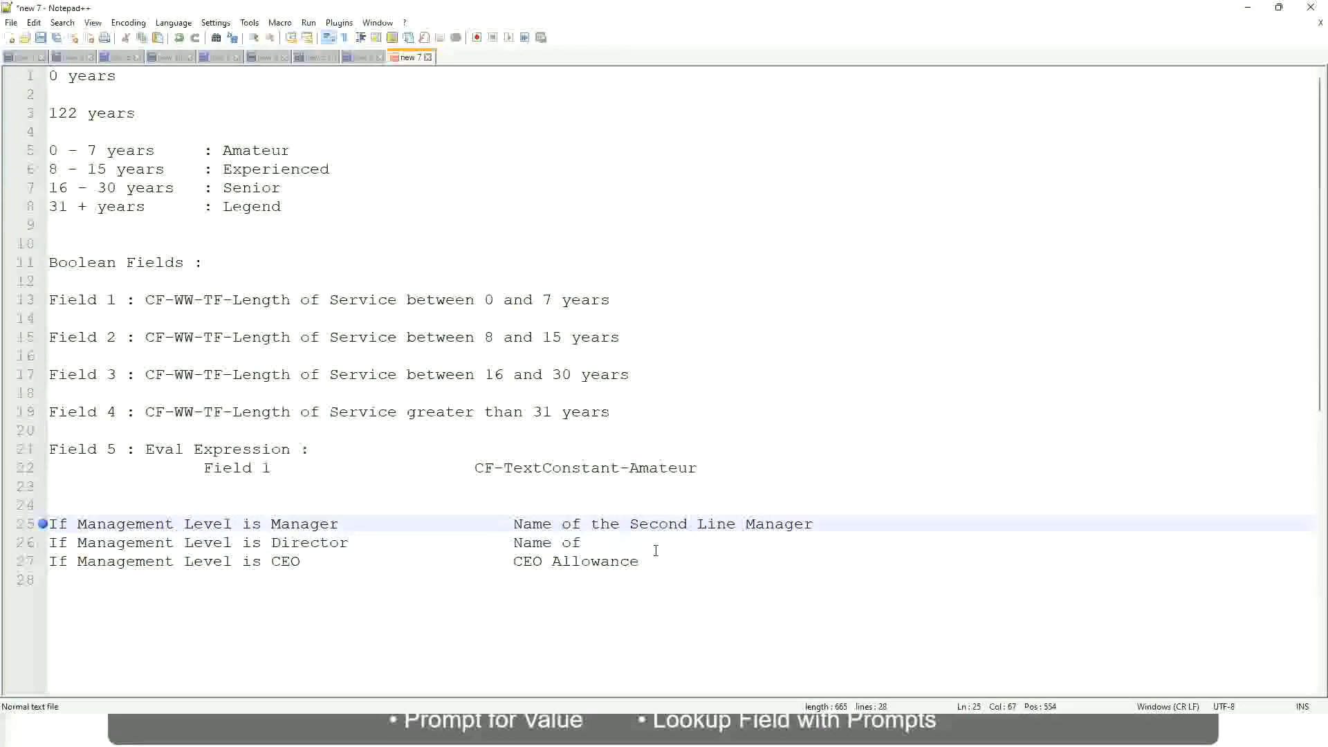
click(602, 543)
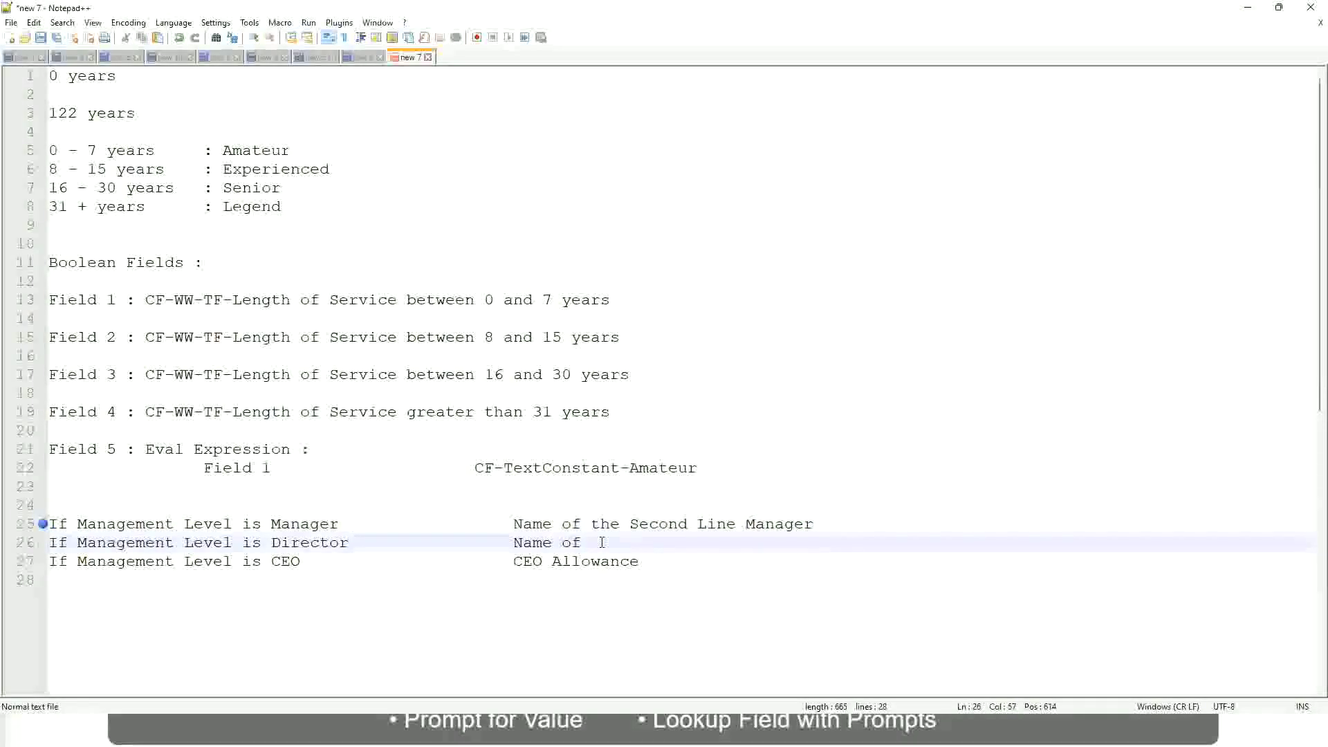
text(Manager)
Replace the CEO condition's result "CEO Allowance" with "name of CEO/Himself/Herself"
click(280, 561)
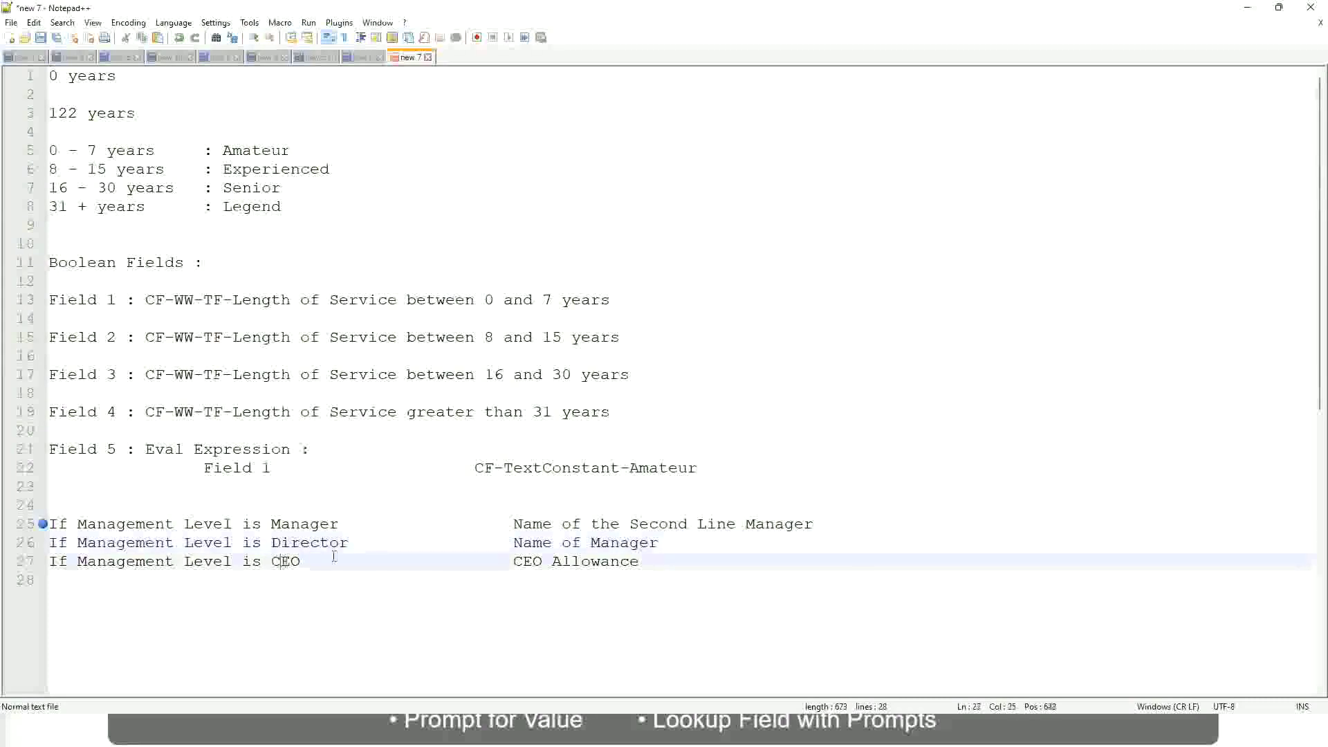
drag(514, 561, 658, 561)
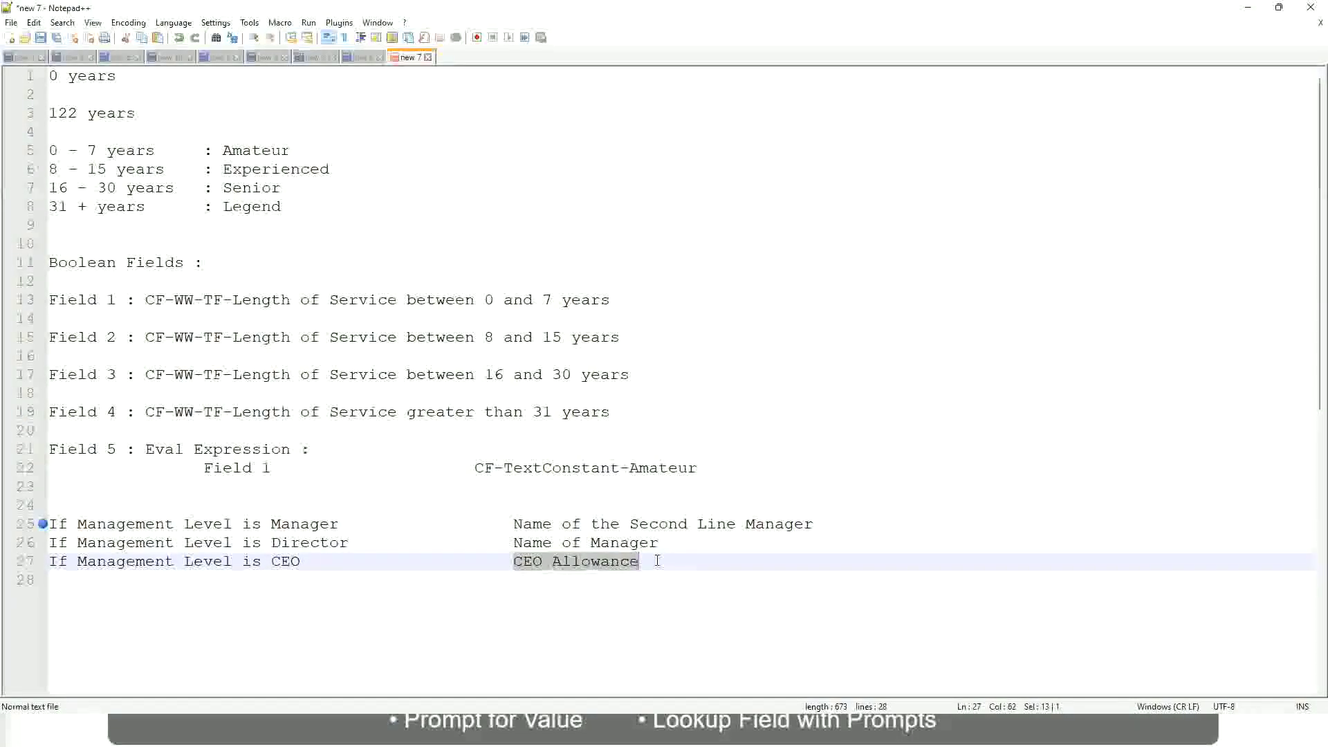
text(name of CEO)
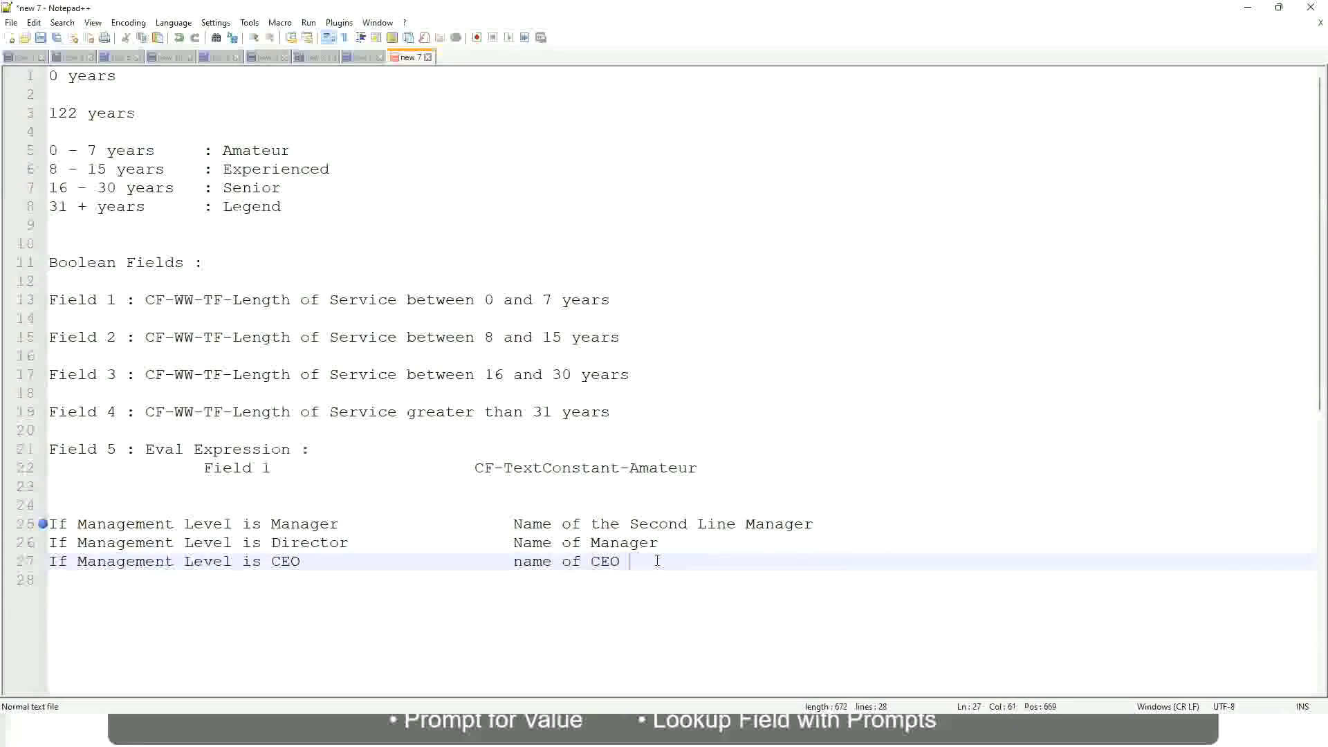
key(BackSpace)
text(/Himself/Herself)
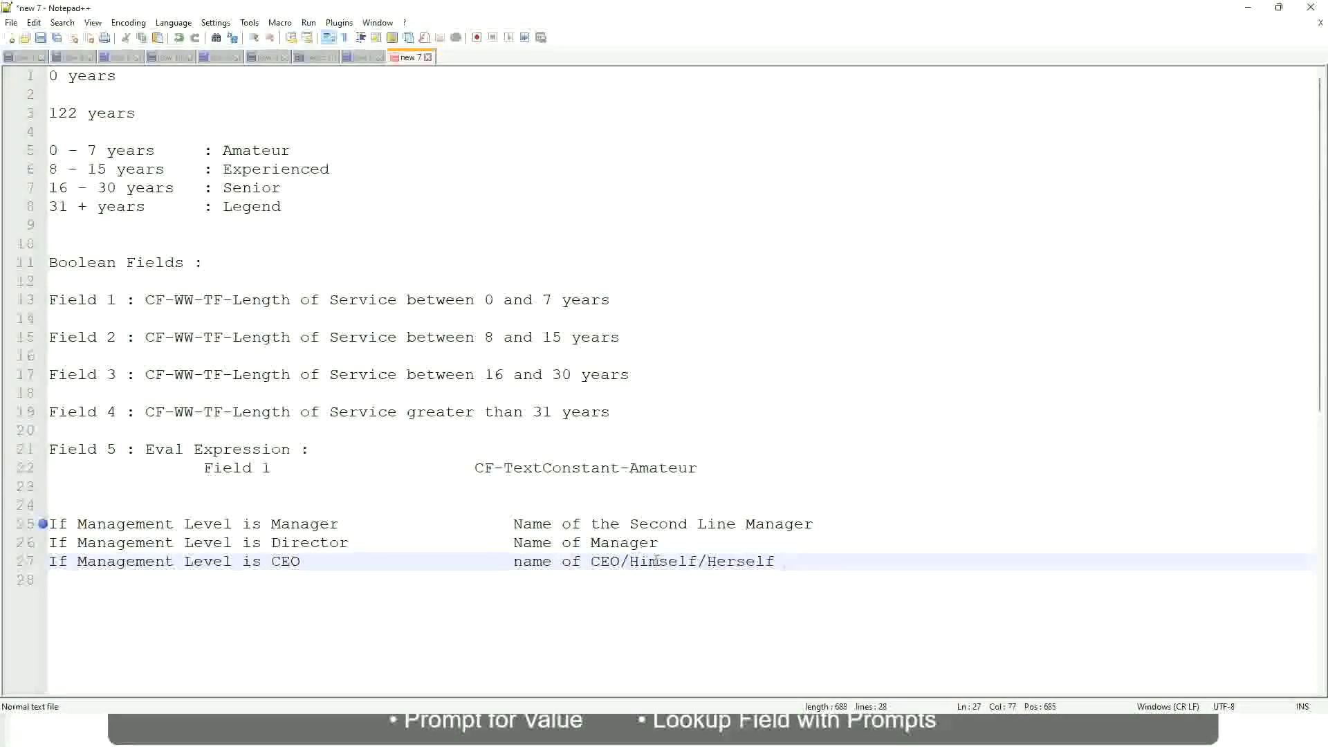
Remove the bookmark marker from the Manager condition line
click(476, 563)
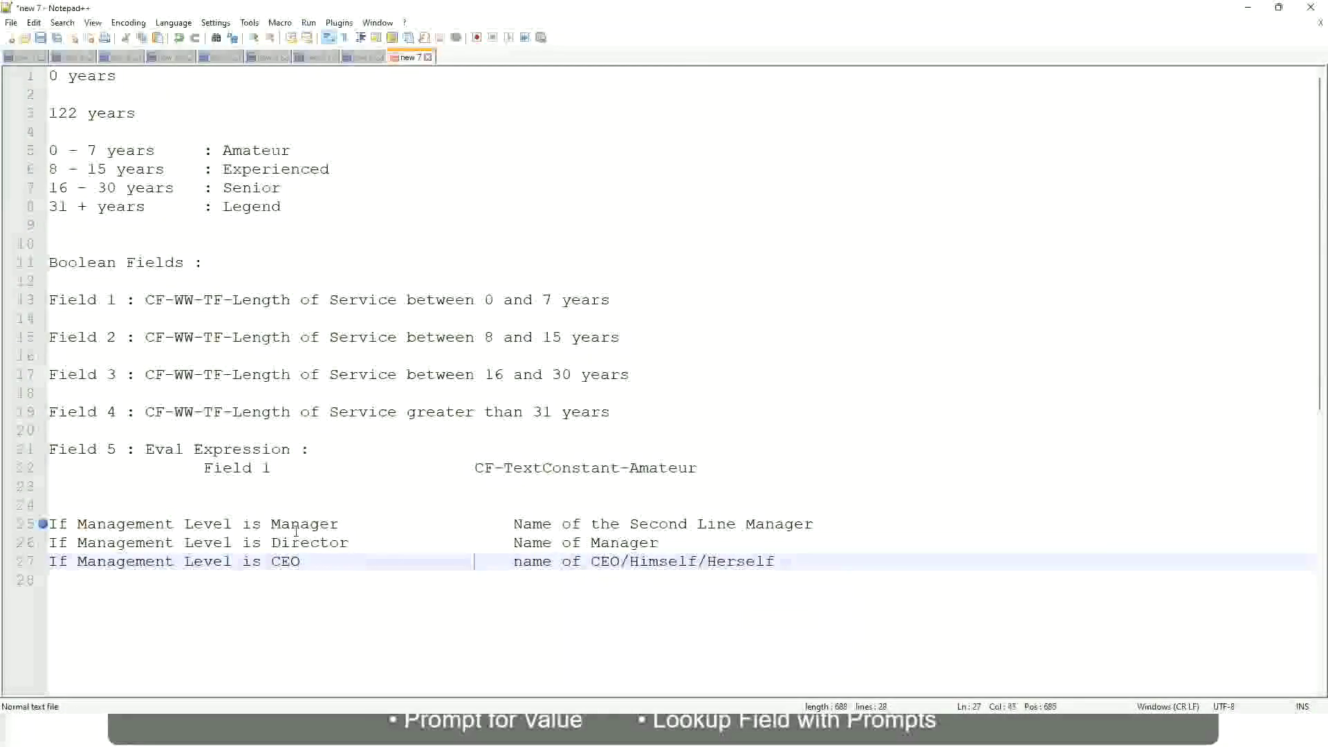
click(41, 528)
click(146, 523)
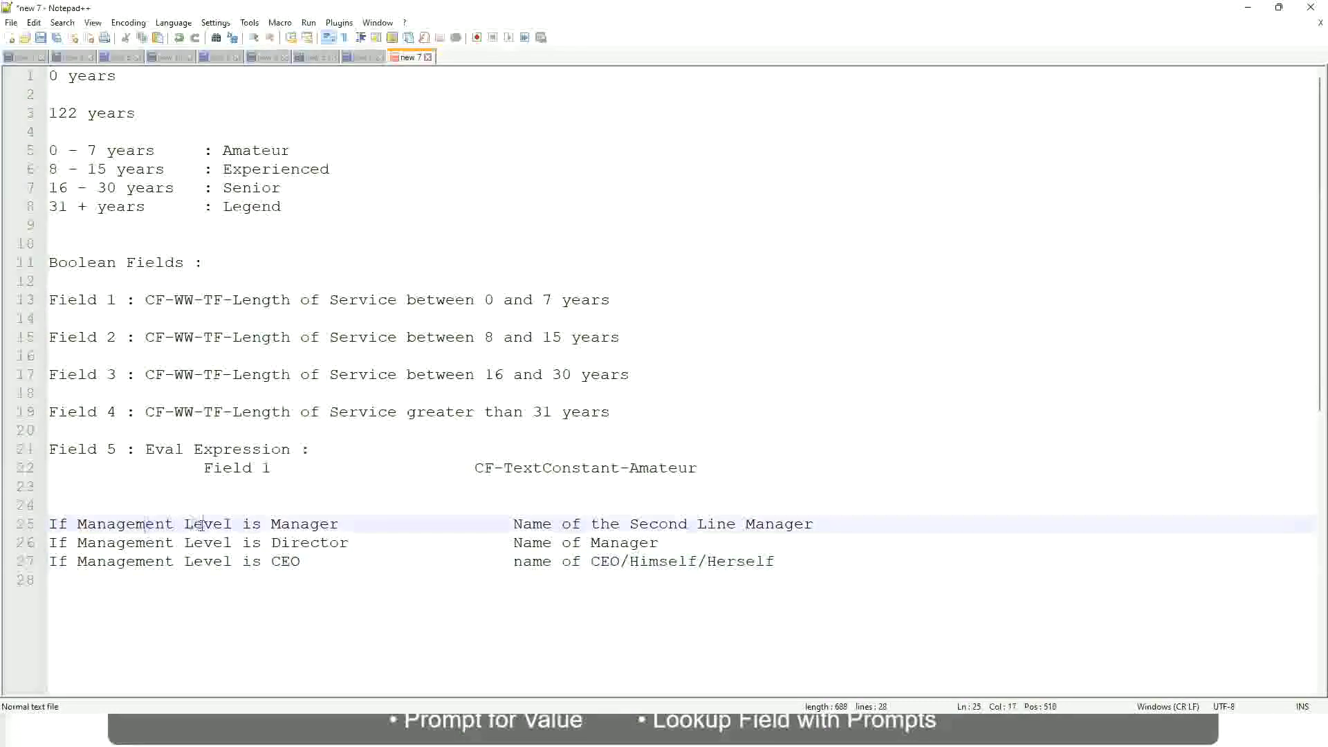
click(309, 523)
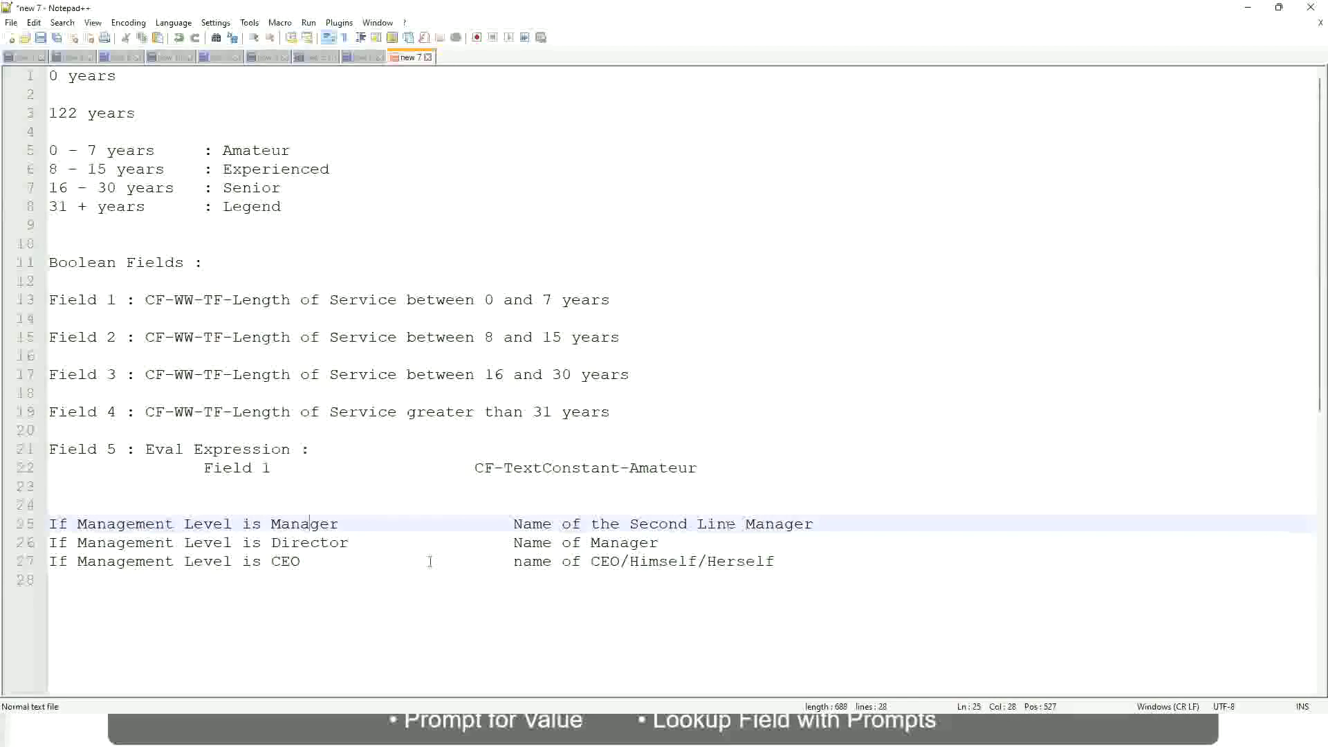
Review the Manager, Director and CEO management-level conditions together with the result listed for each
click(159, 545)
click(328, 541)
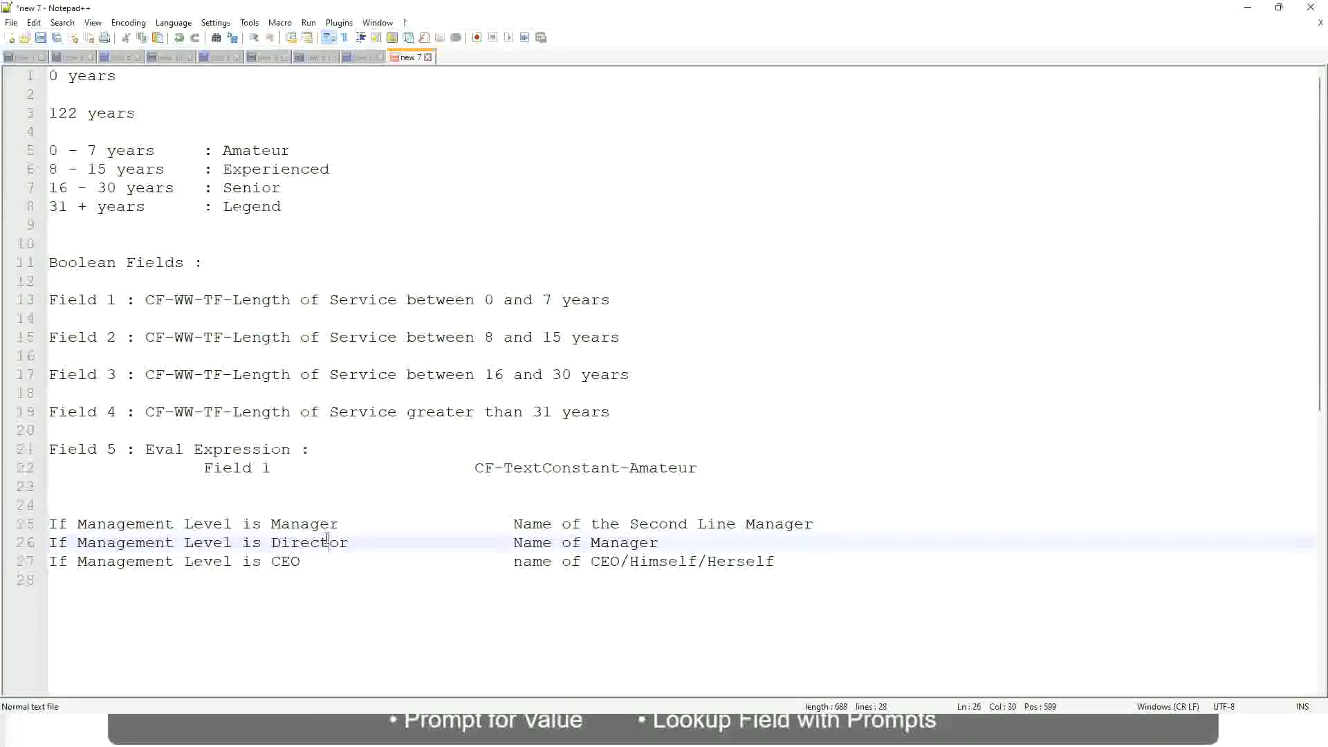
click(660, 544)
click(298, 544)
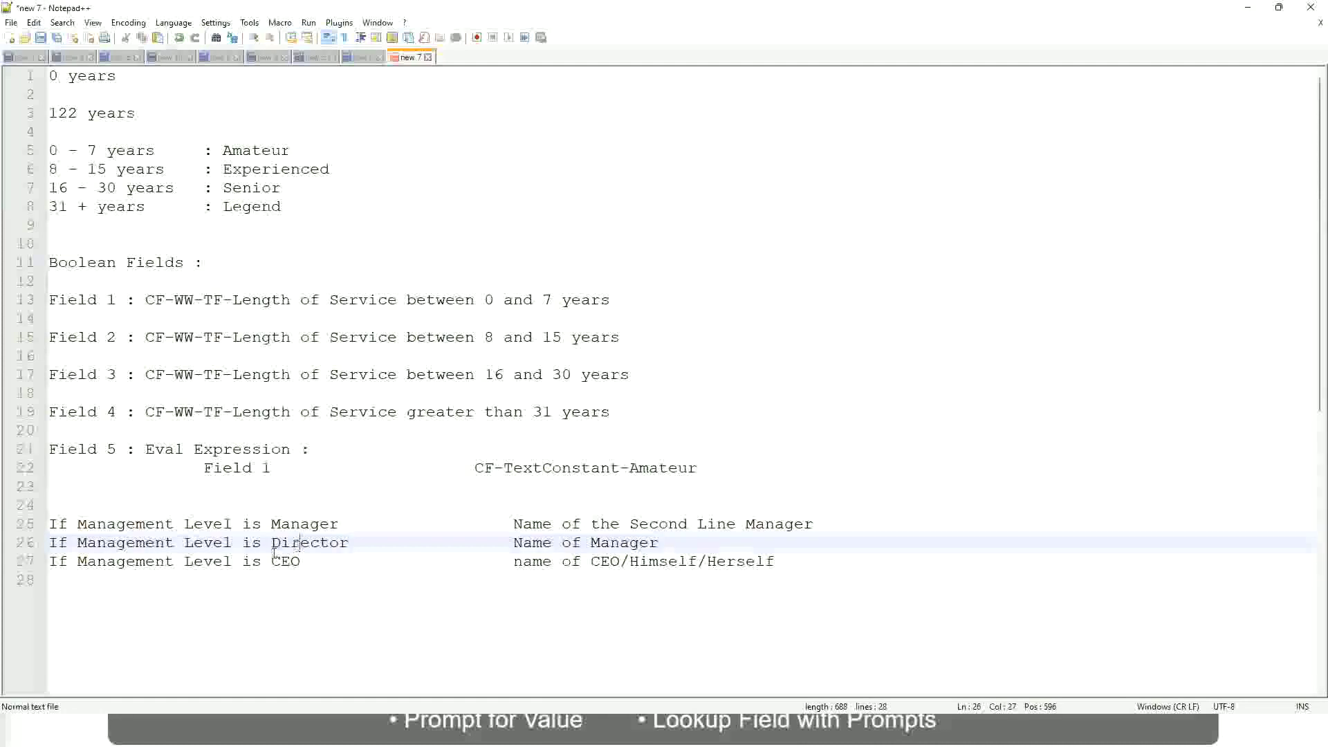
click(287, 563)
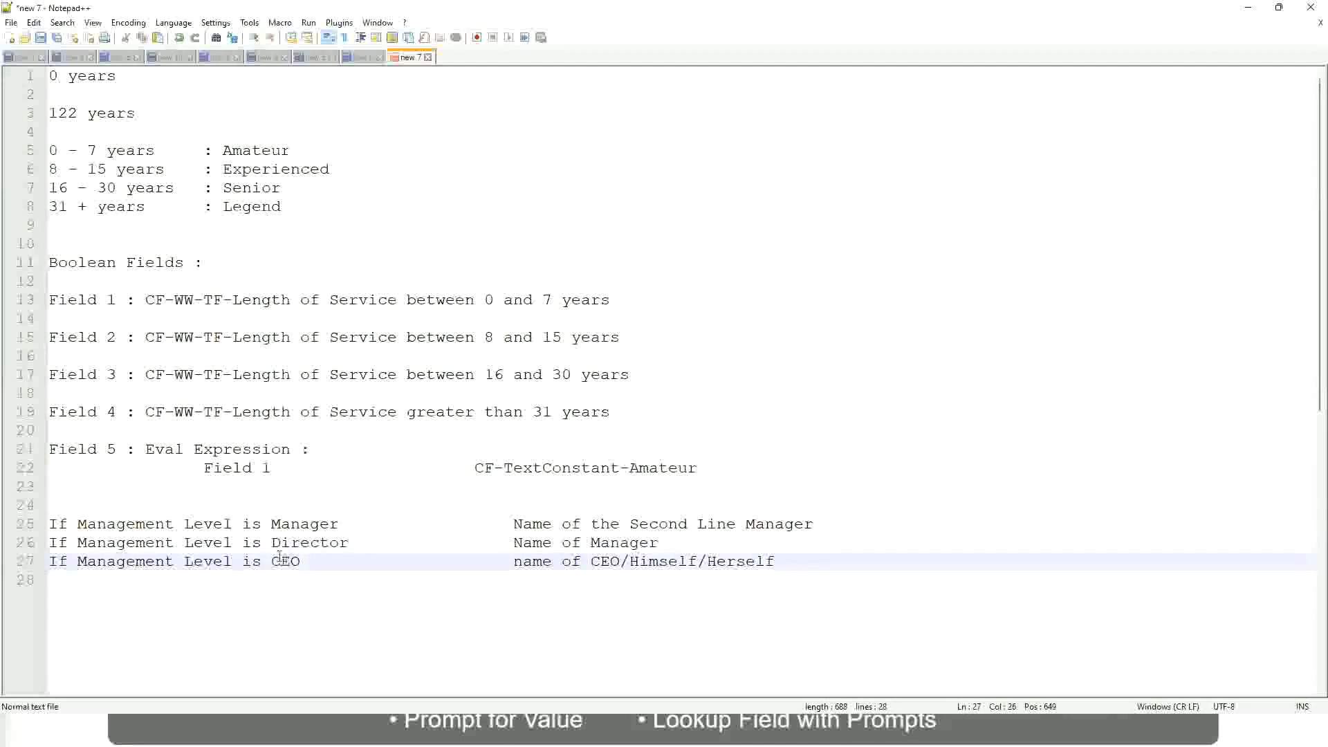
click(622, 564)
click(782, 561)
drag(797, 559, 43, 525)
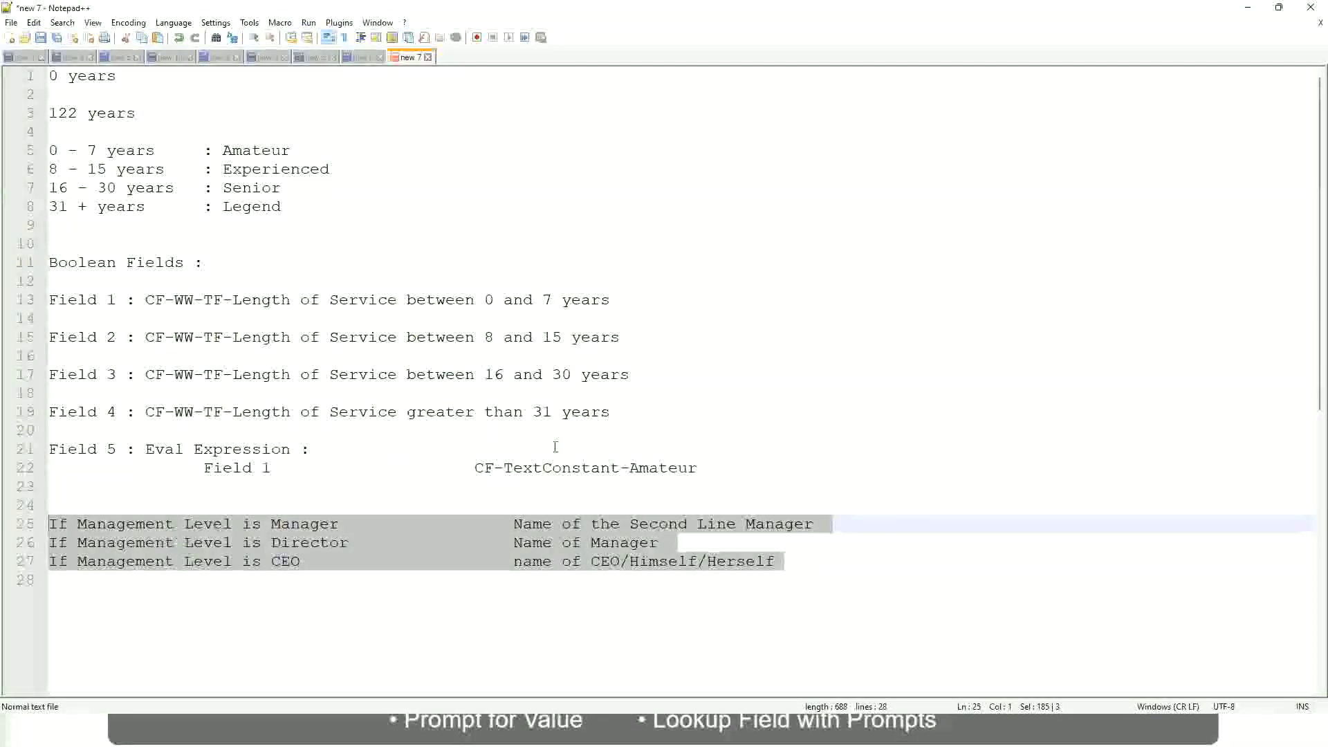
Examine the Manager condition's result "Name of the Second Line Manager" against the other returned names
click(561, 523)
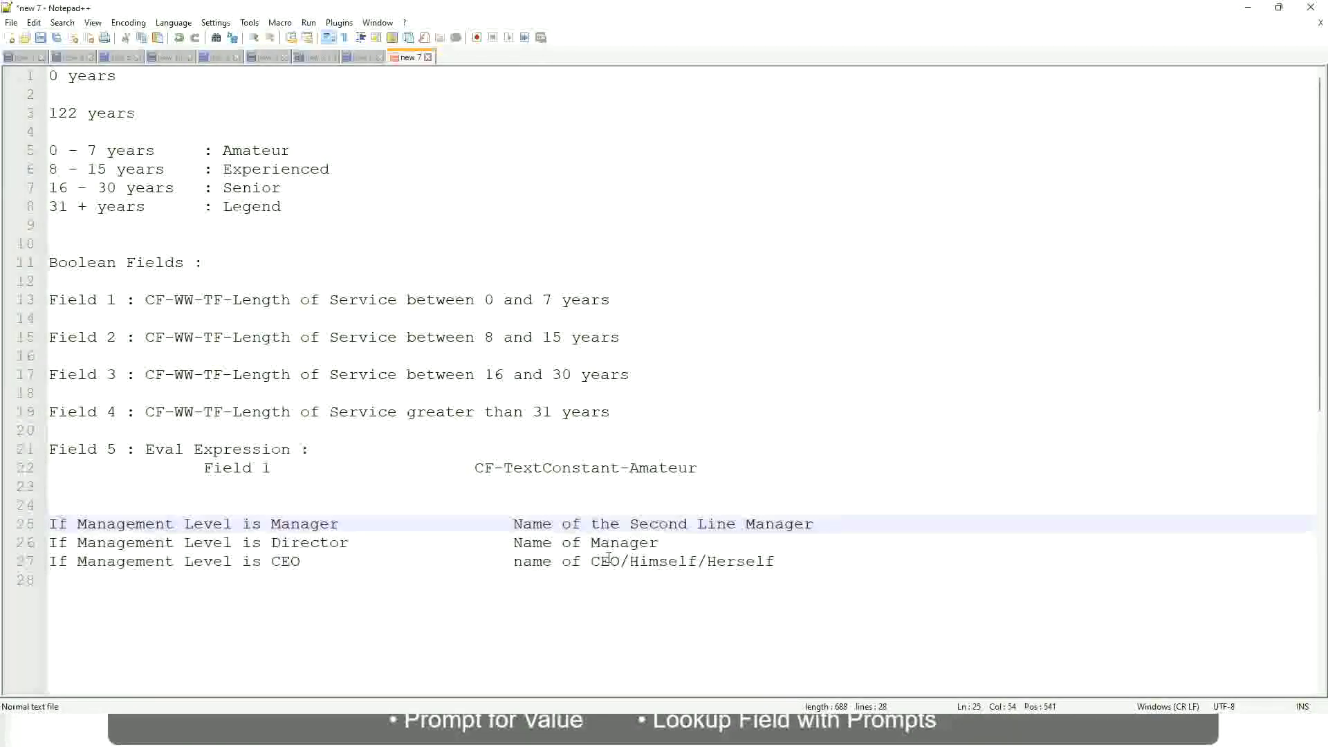
click(513, 524)
drag(512, 524, 817, 526)
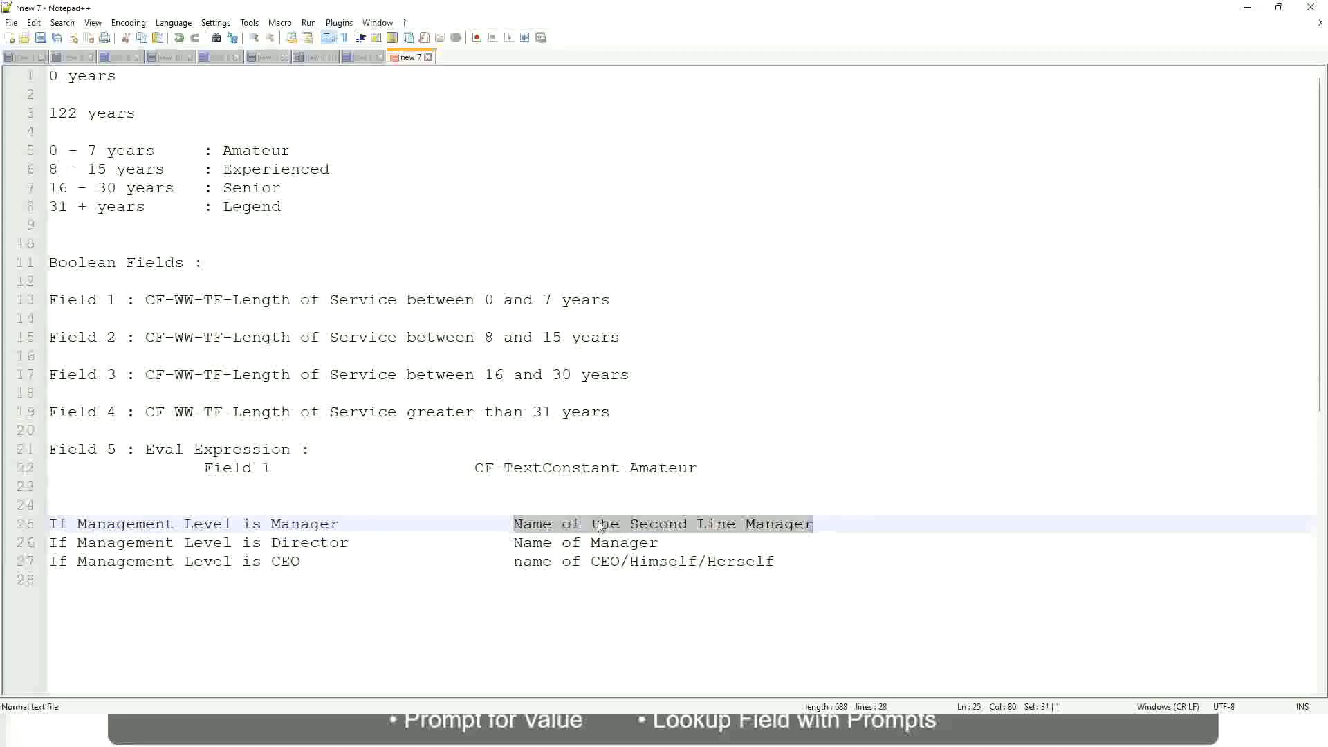
click(621, 529)
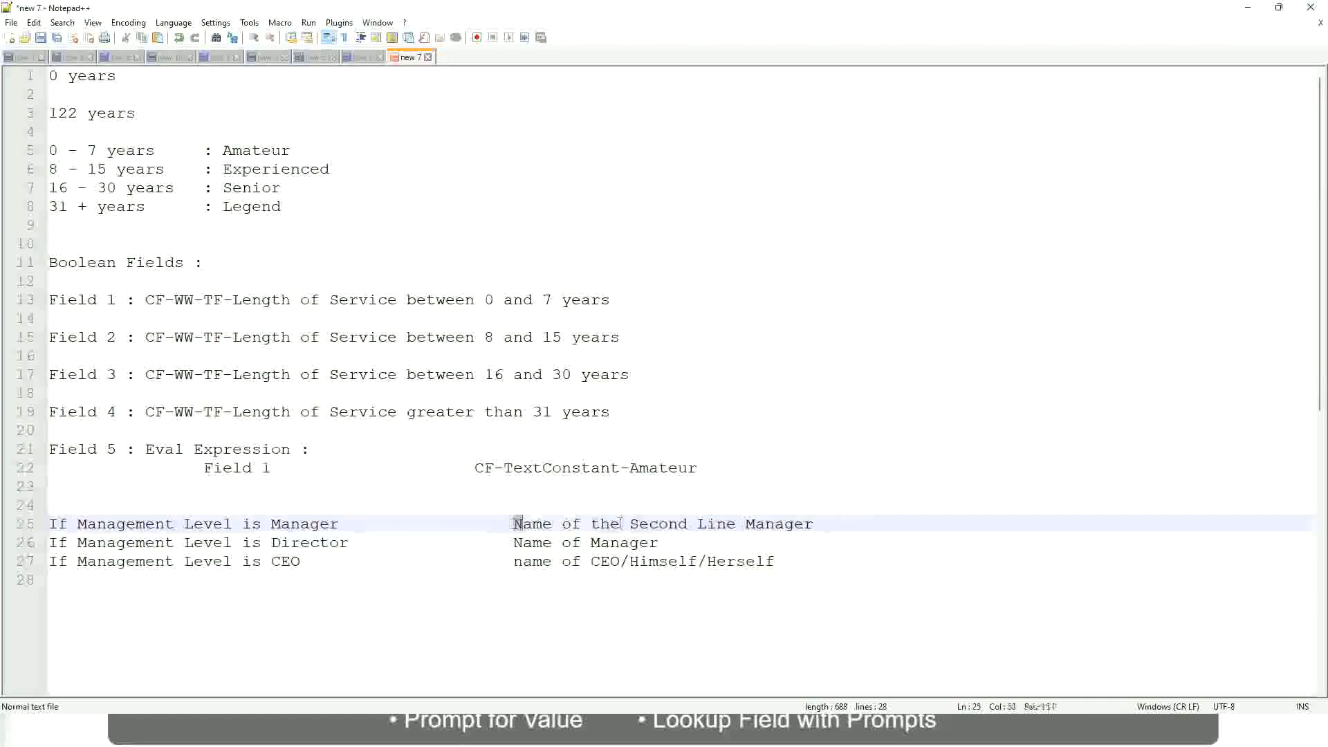
drag(513, 524, 817, 522)
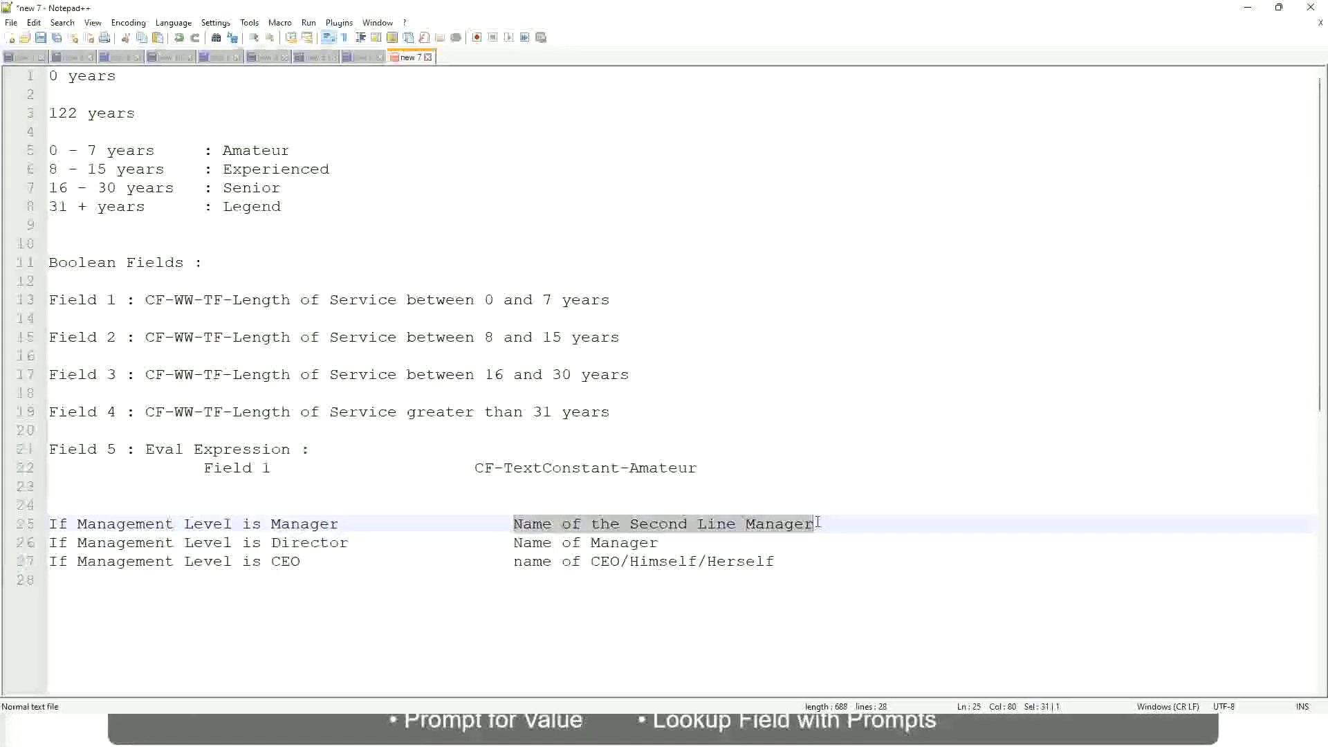
click(680, 528)
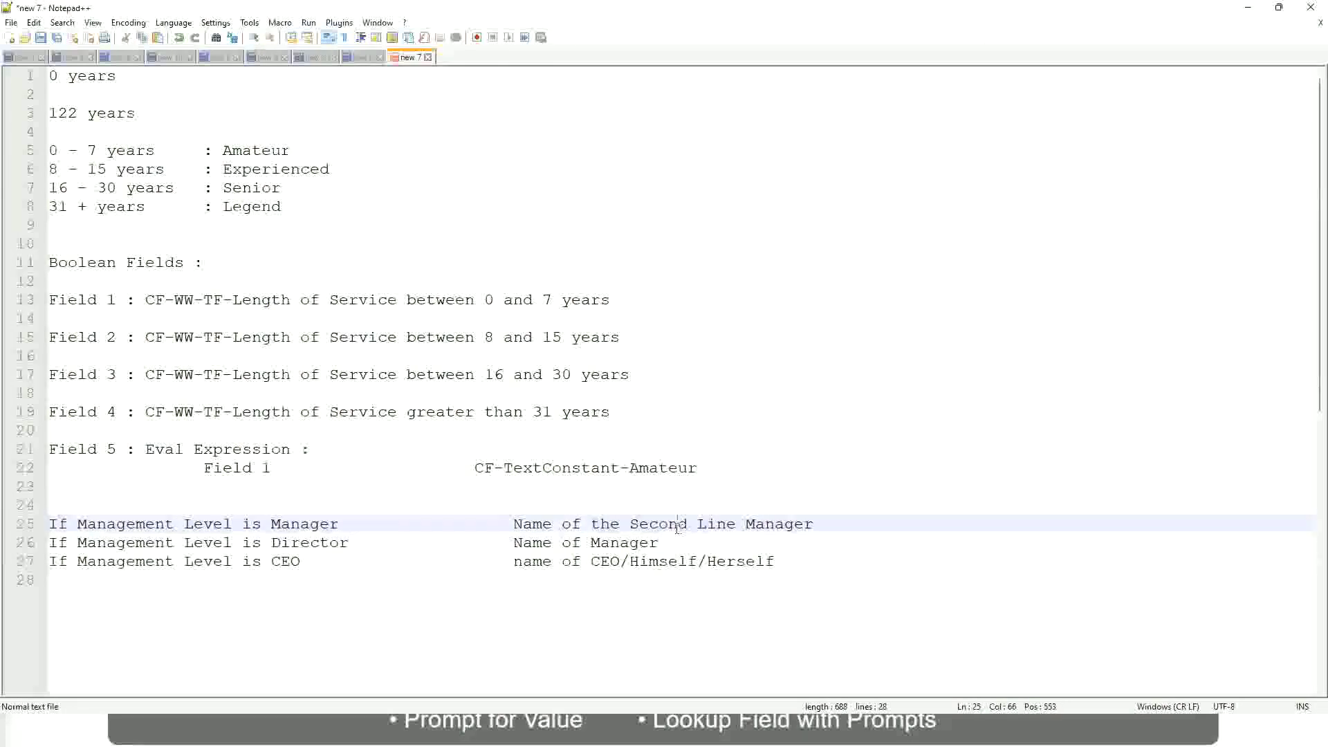
click(345, 523)
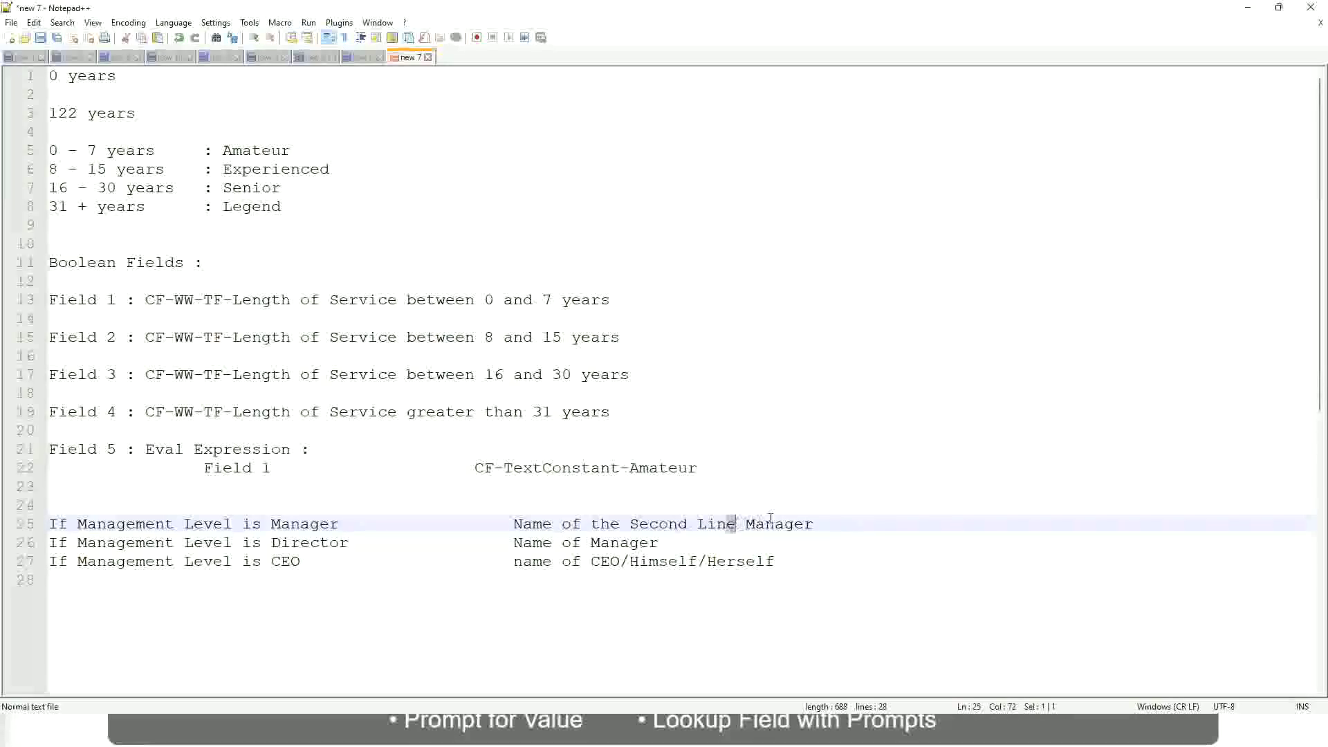
click(835, 520)
click(784, 515)
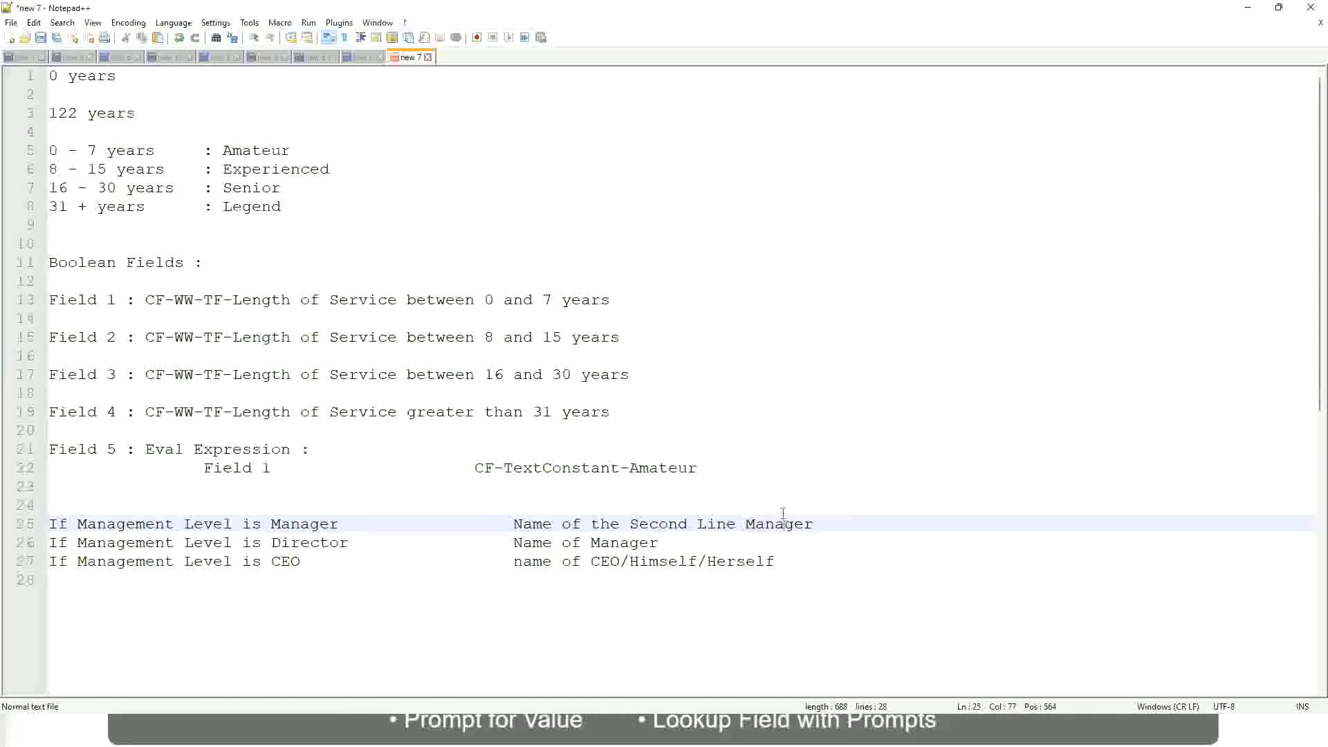
Compare the experience labels Amateur, Experienced, Senior and Legend with the results returned by the management-level conditions
double_click(256, 151)
double_click(262, 169)
double_click(257, 188)
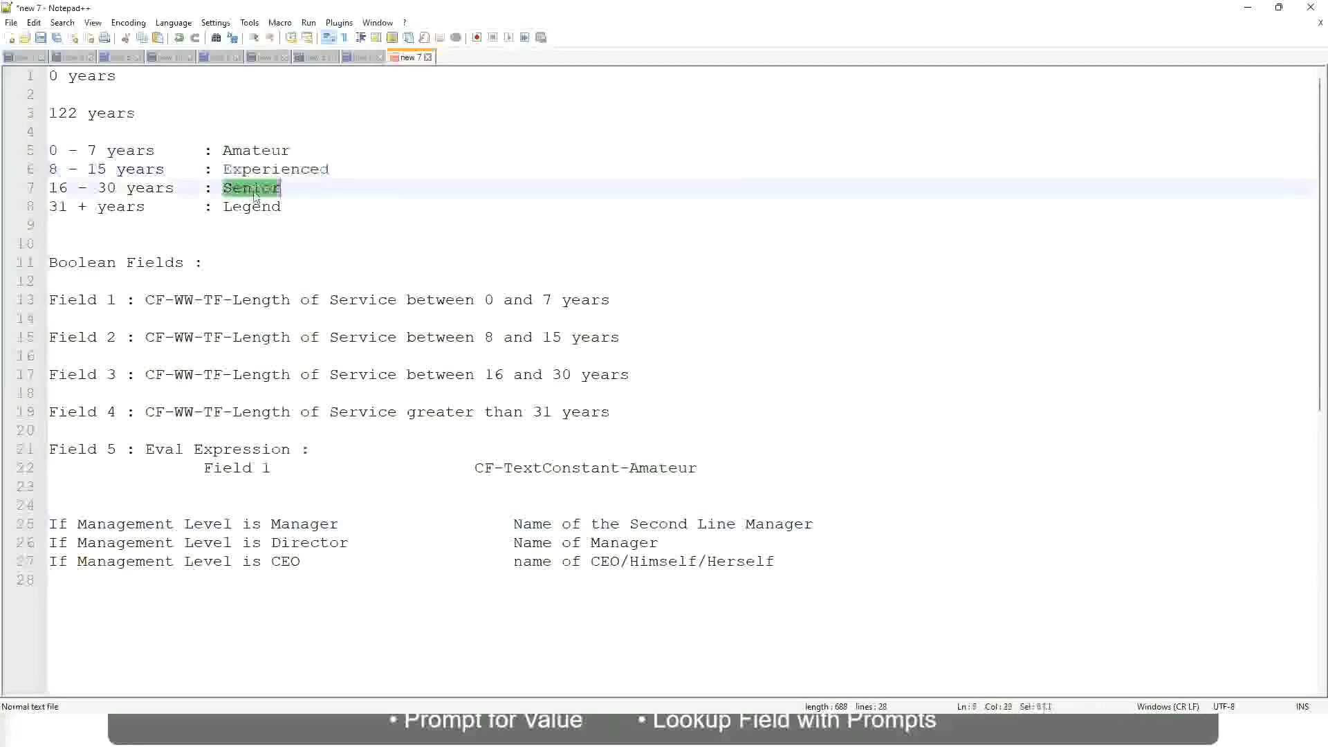
click(252, 206)
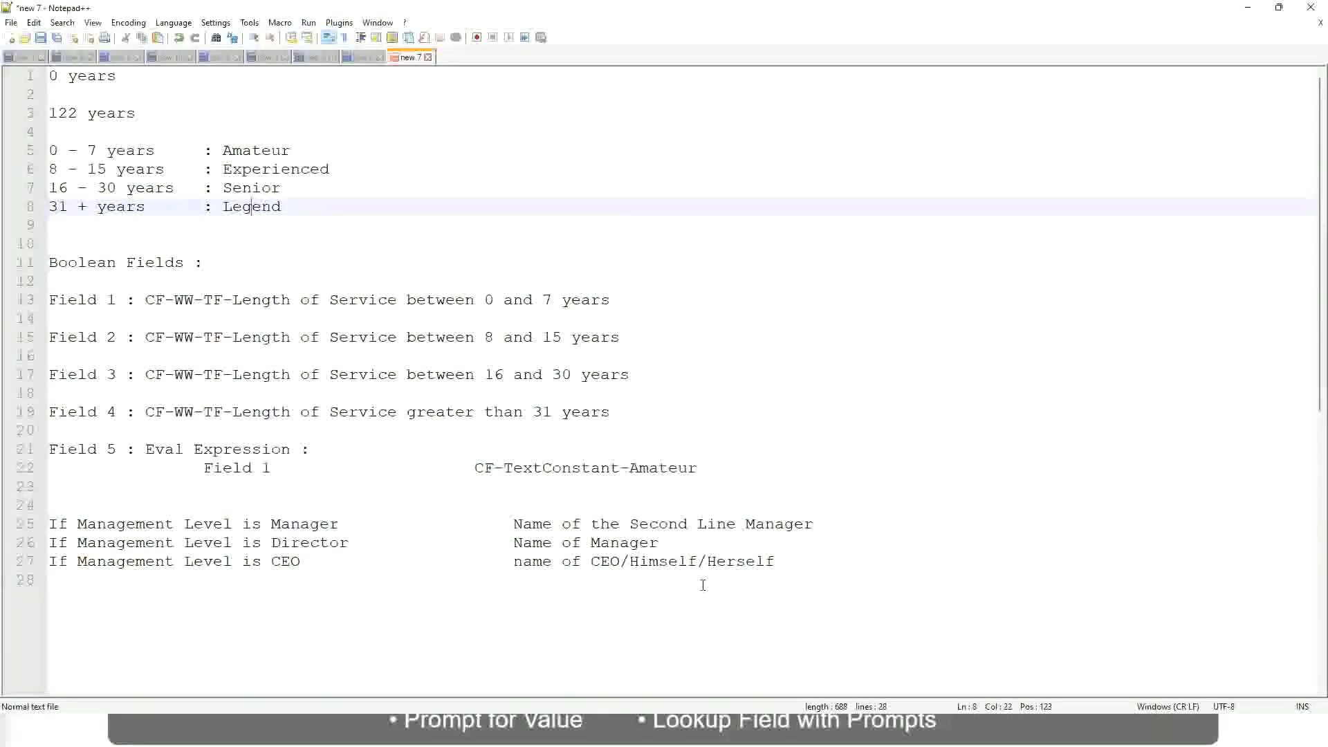
click(680, 562)
click(625, 543)
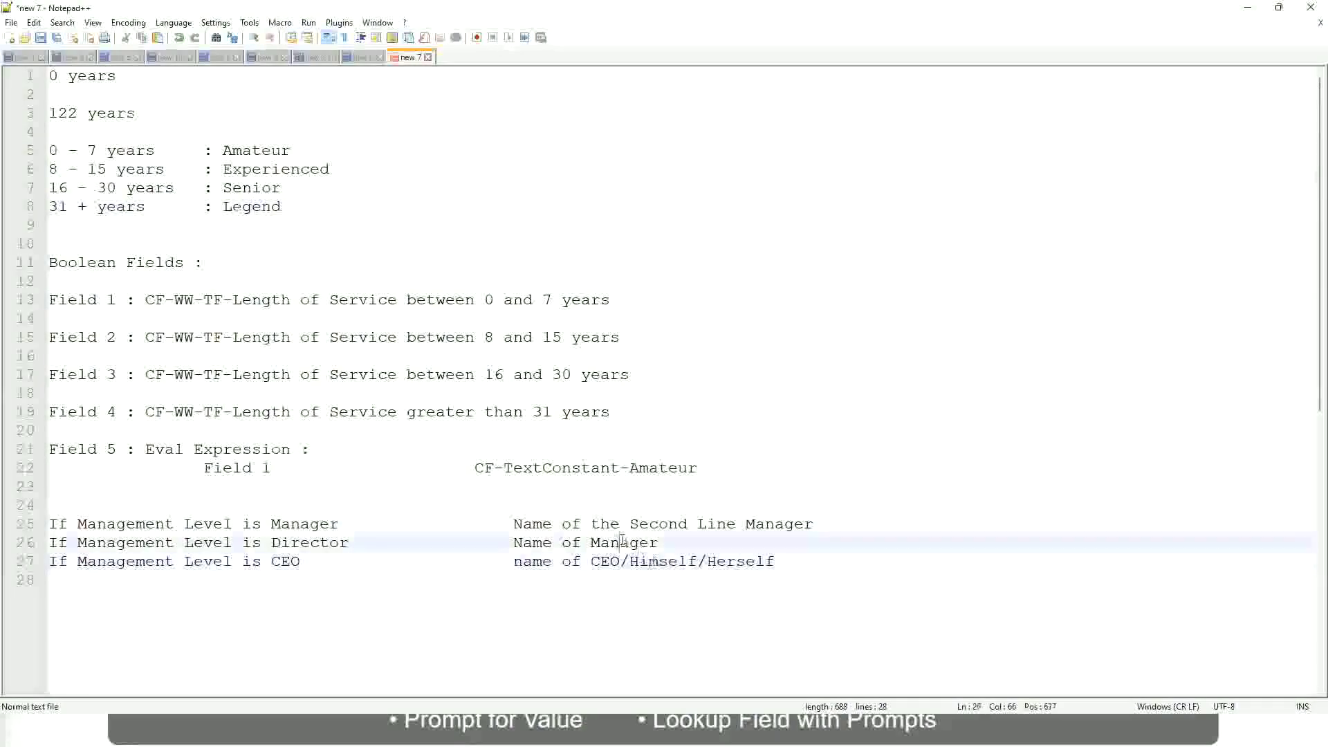
click(638, 525)
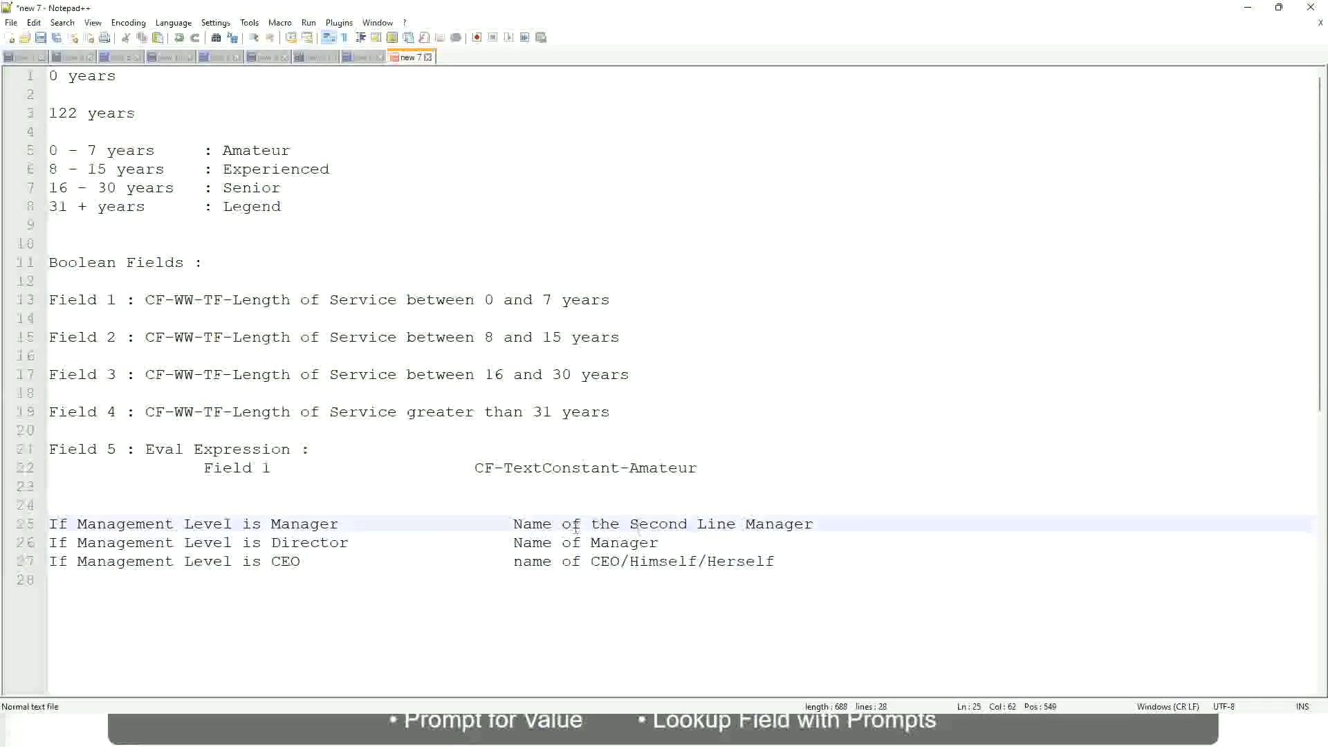
click(361, 549)
Switch to Workday, copy the name of the saved Lookup Range Band calculated field and finish its save confirmation
key(alt+Tab)
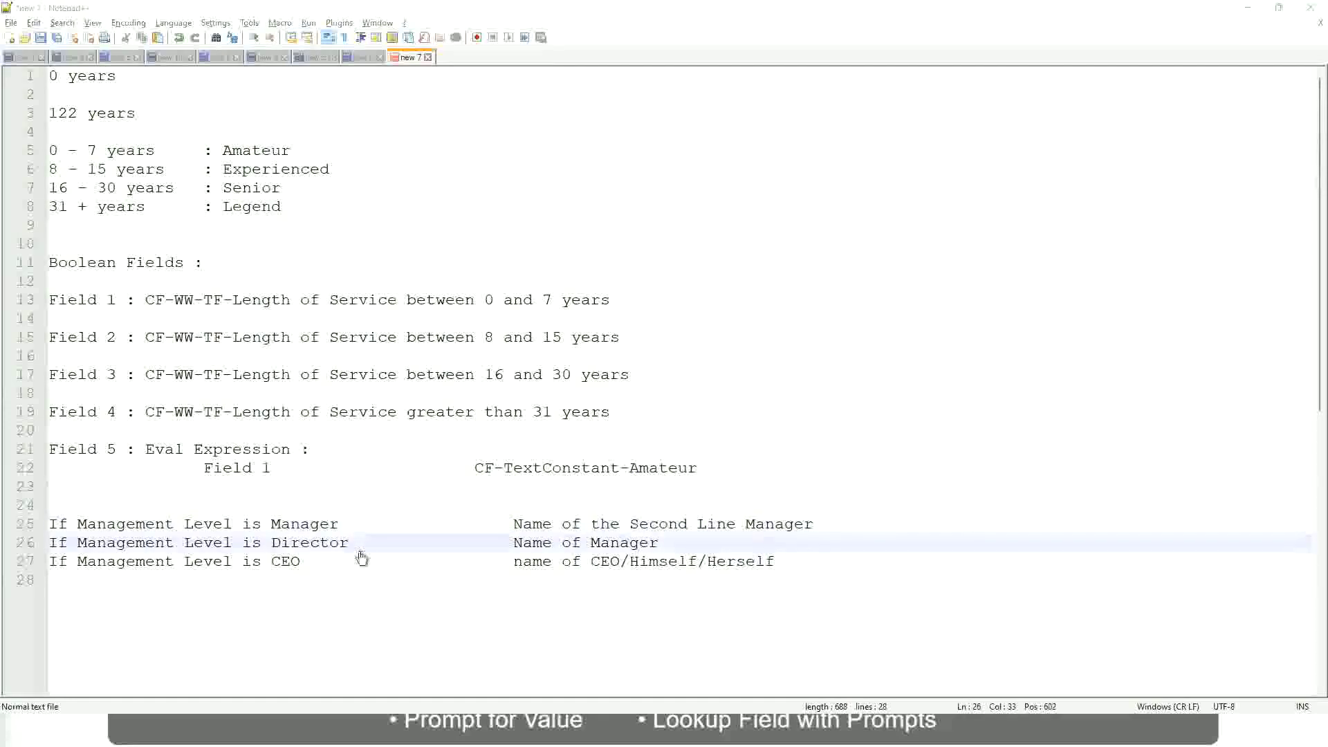
scroll(298, 430, down, 4)
scroll(516, 268, up, 4)
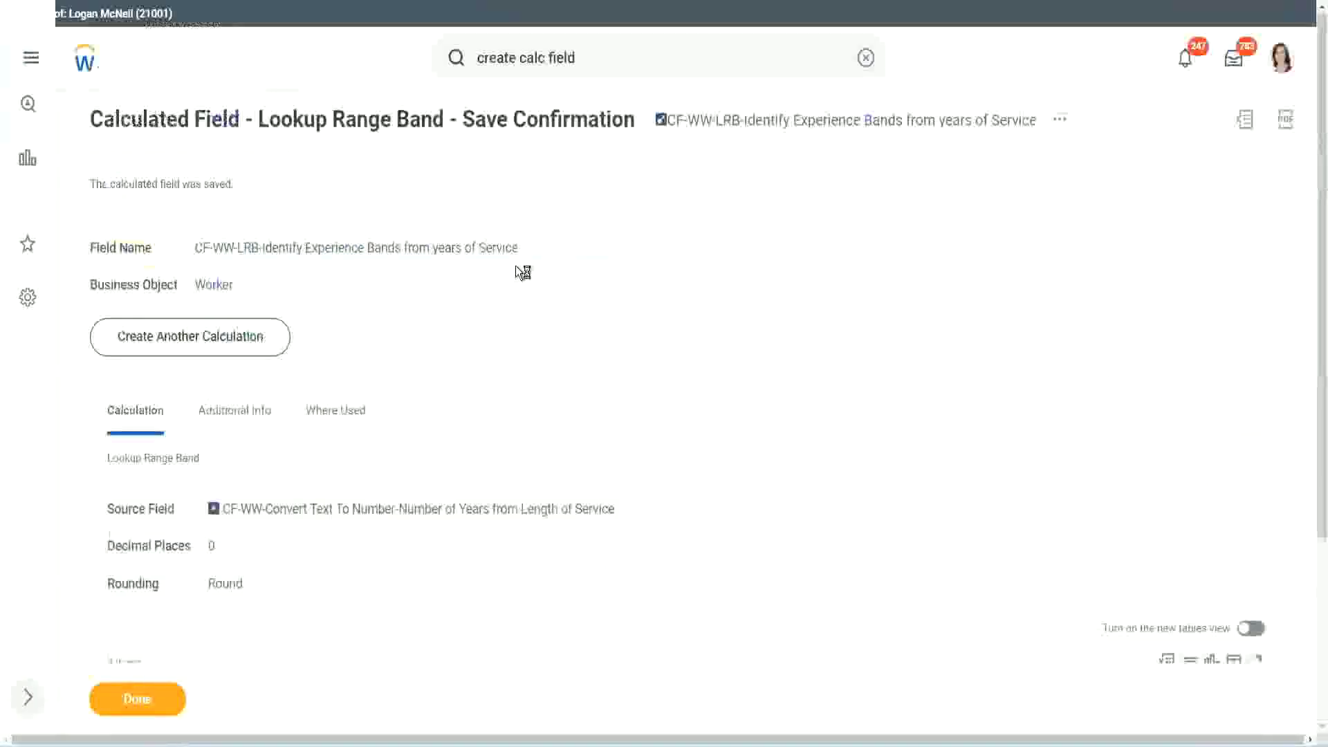
right_click(779, 128)
click(823, 208)
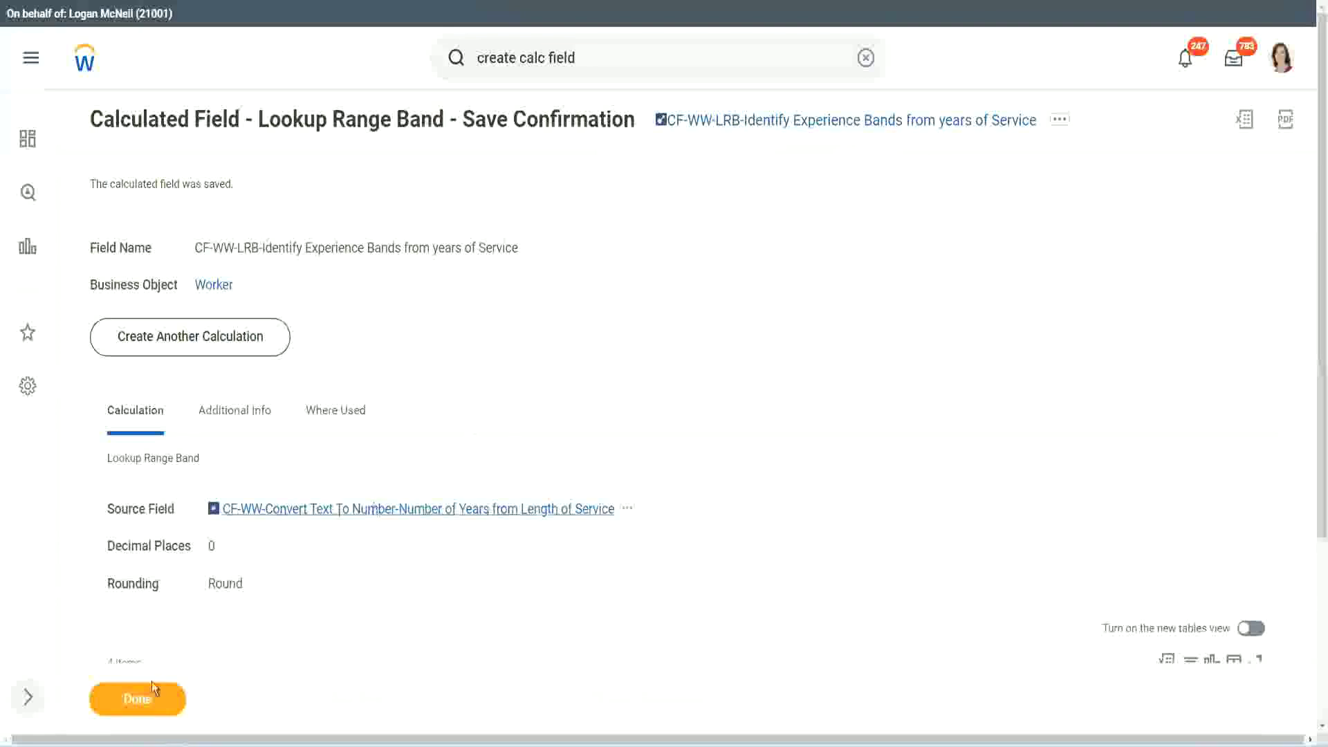
click(128, 707)
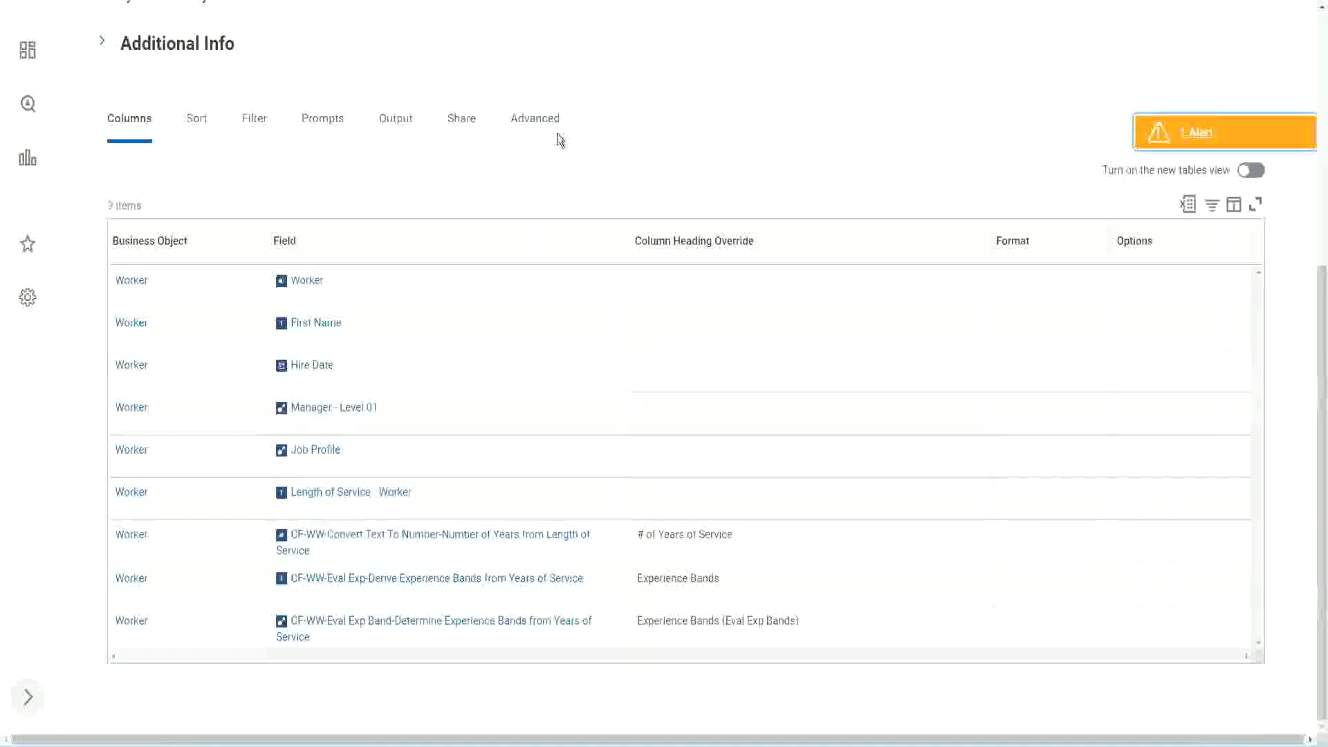
Open the WW Employee Details custom report for editing
scroll(575, 182, up, 6)
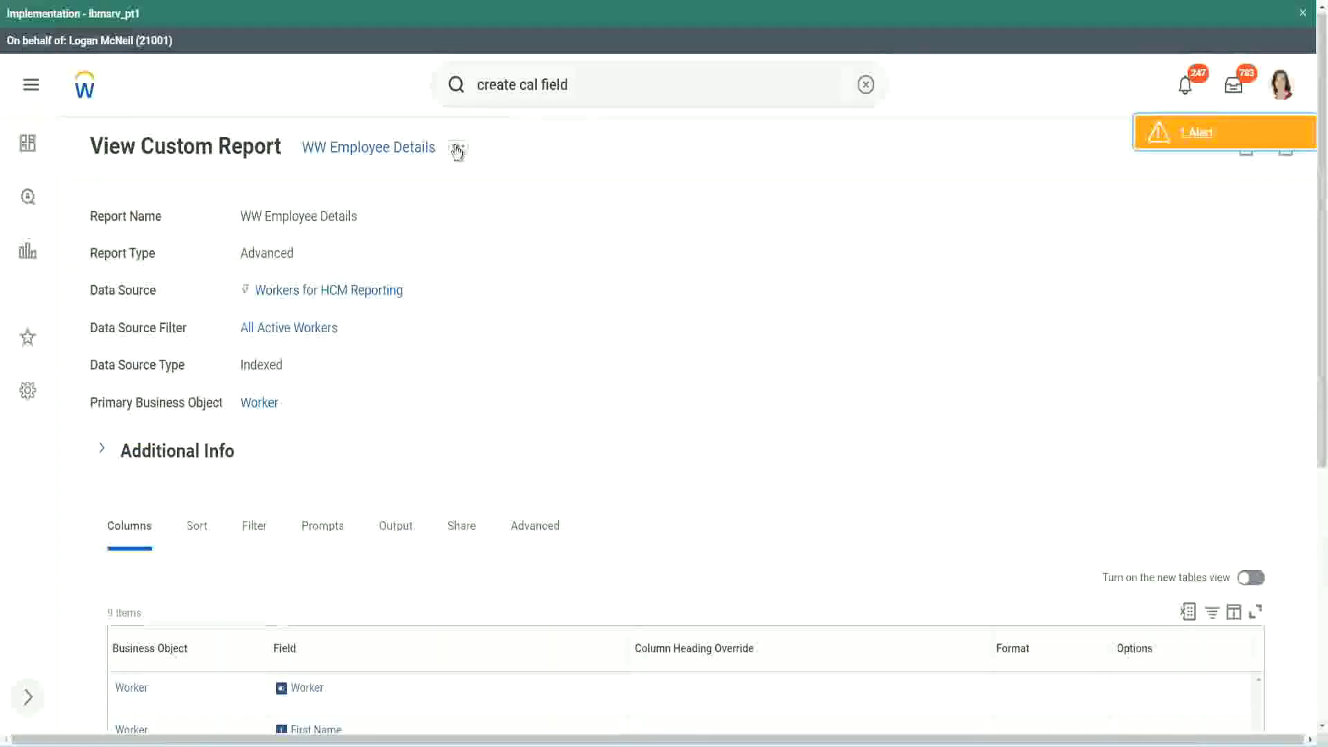
click(458, 148)
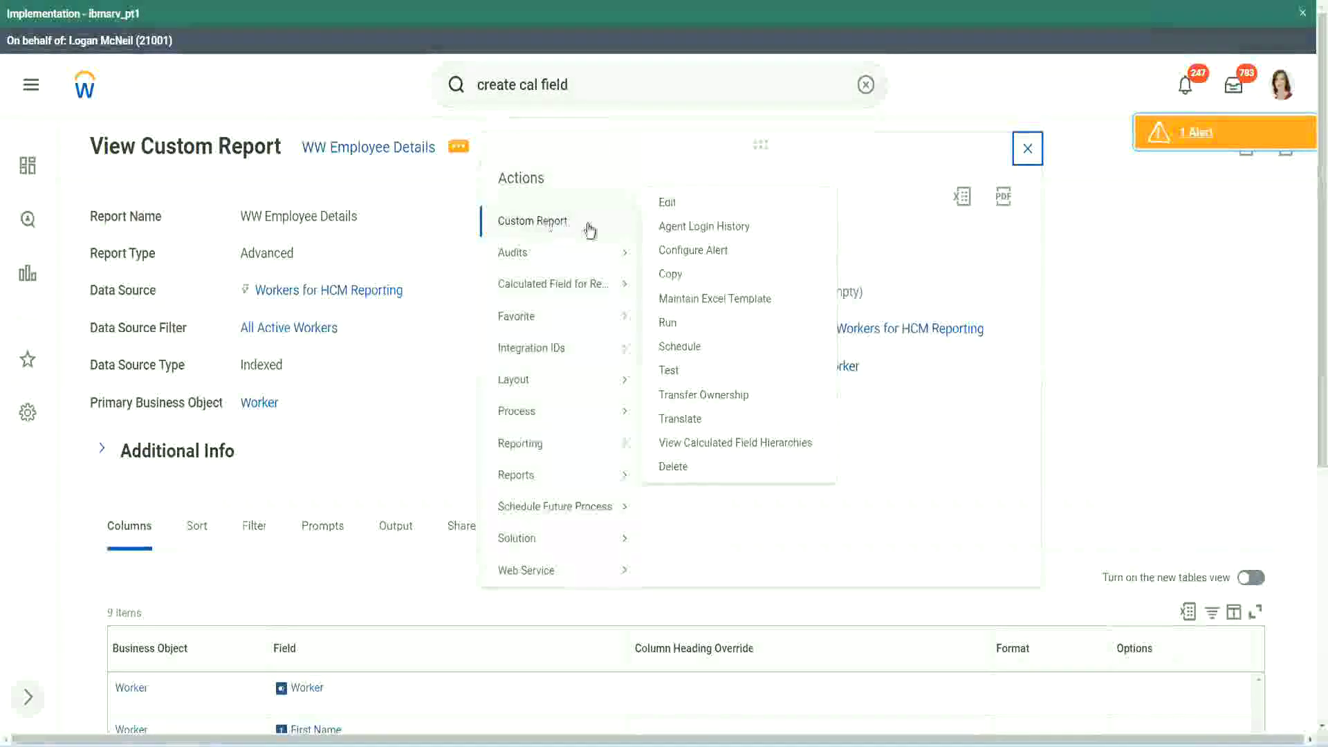
click(677, 204)
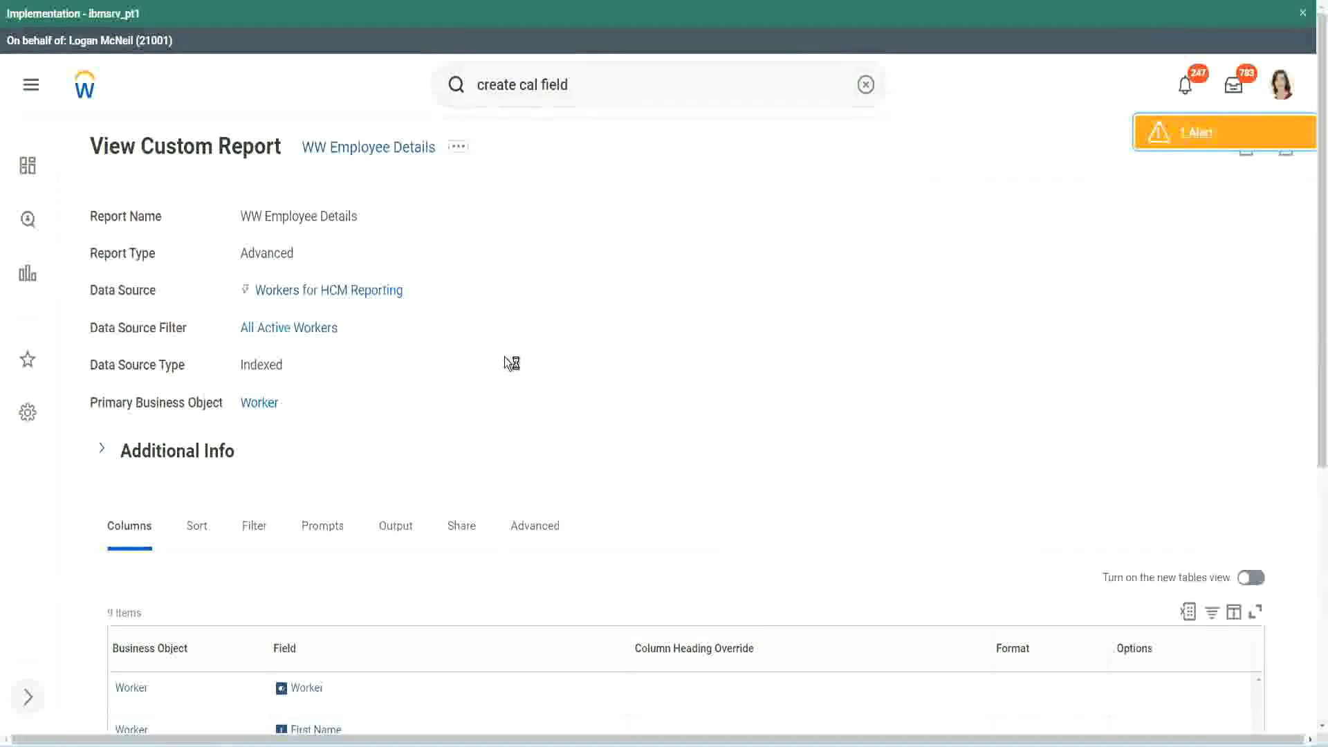
scroll(509, 363, down, 6)
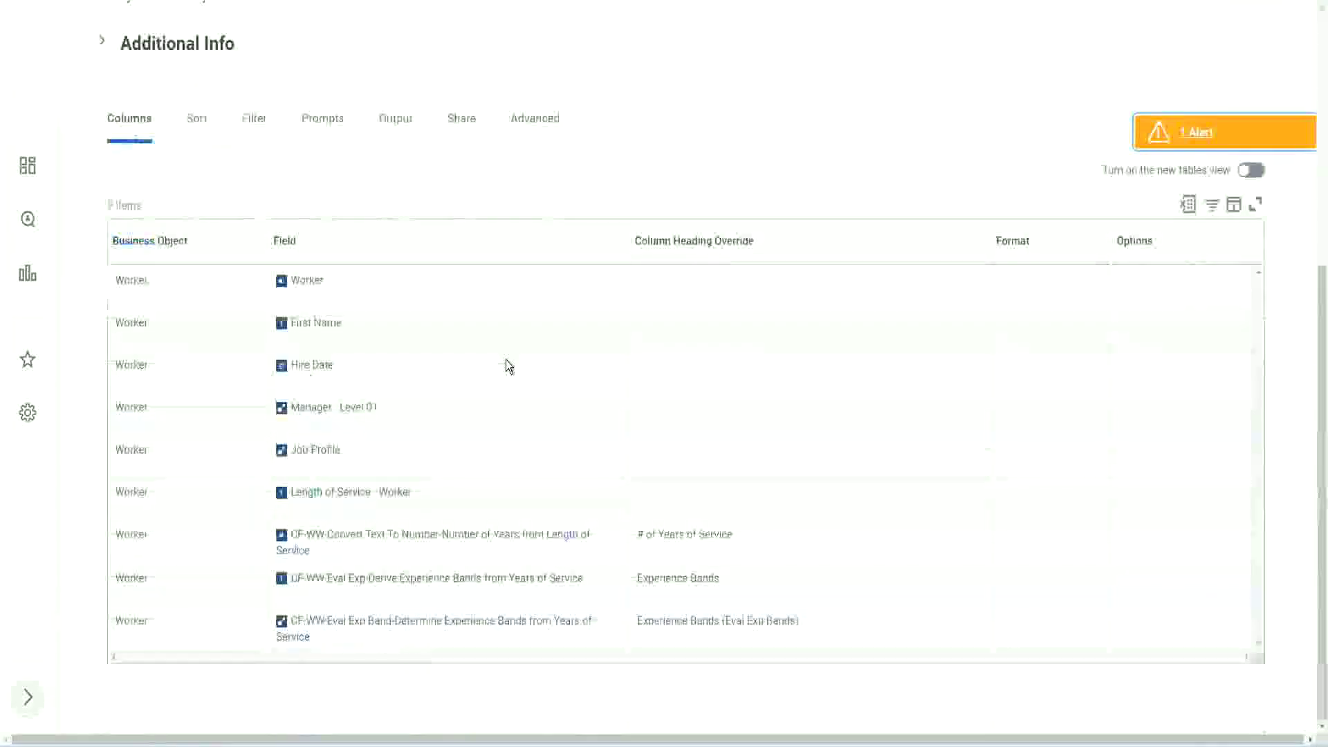
Add a Worker column at the end of the report using the field CF-WW-LRB-Identify Experience Bands from years of Service
scroll(498, 385, down, 9)
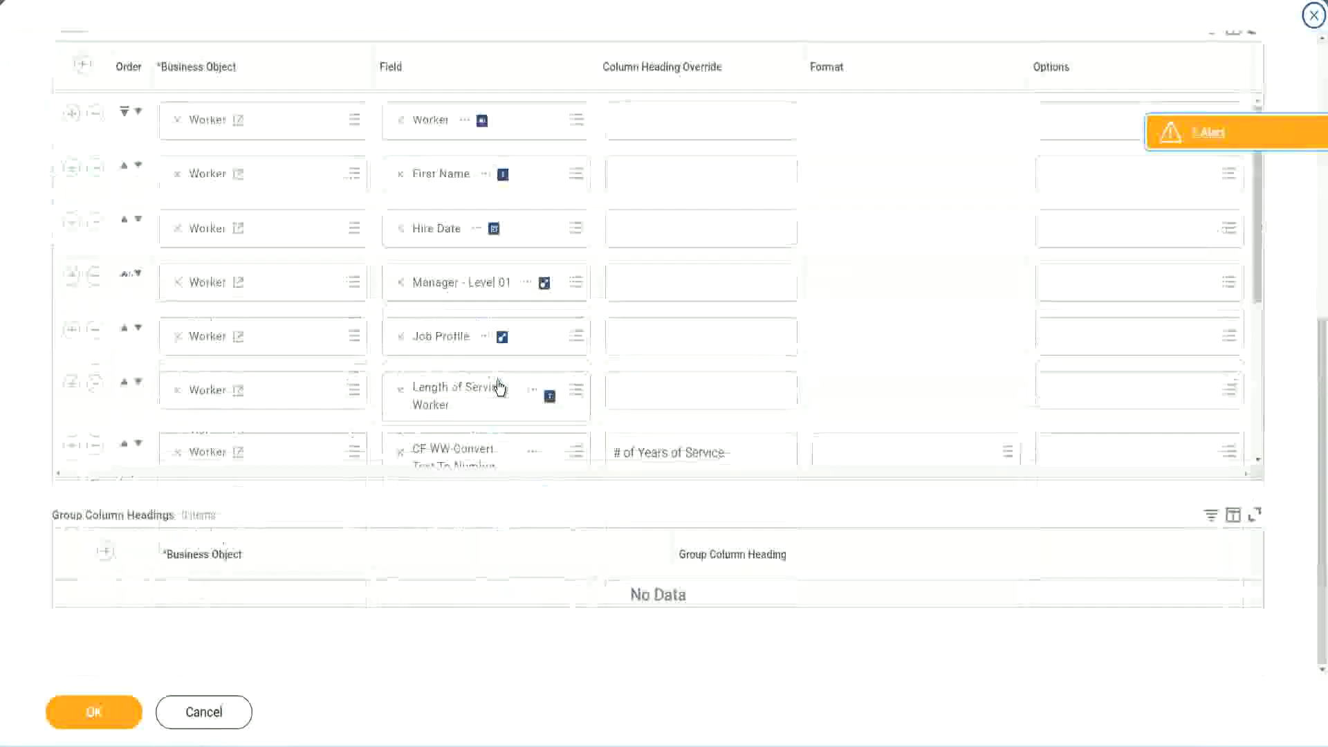
scroll(169, 463, down, 4)
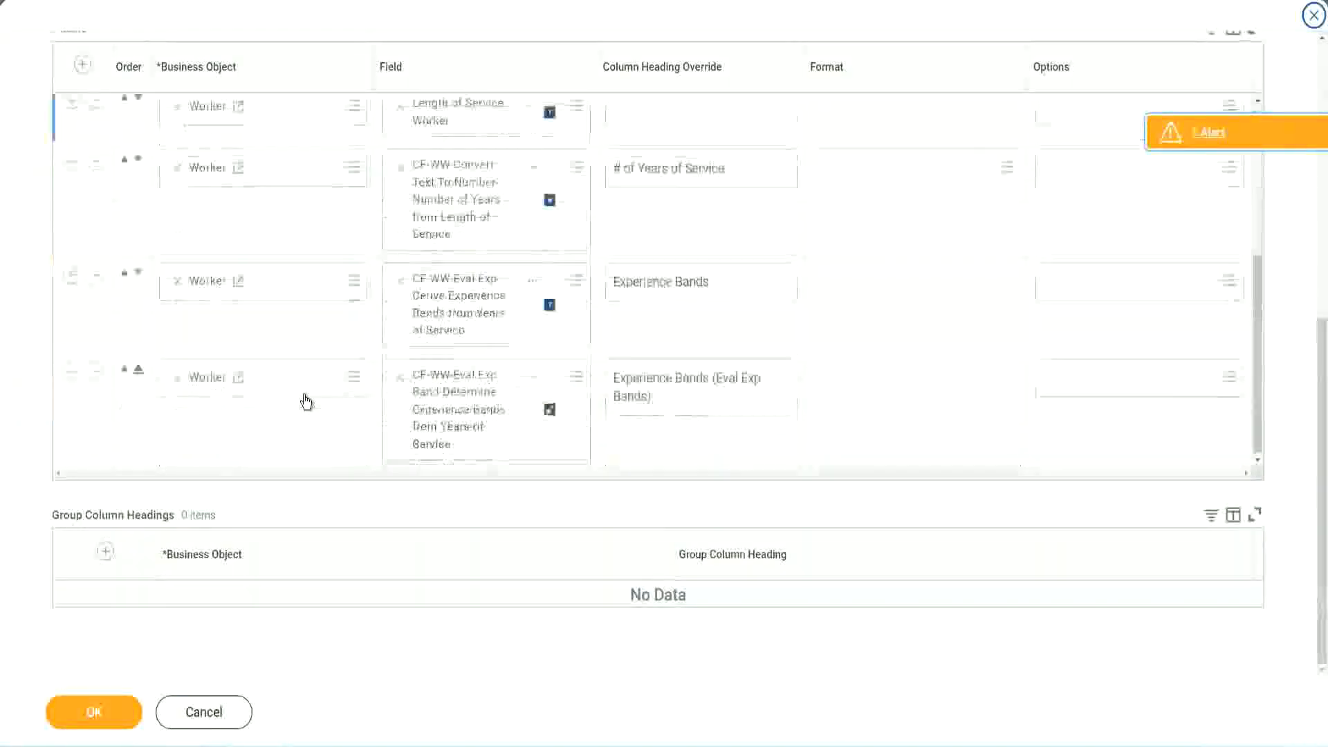
click(71, 373)
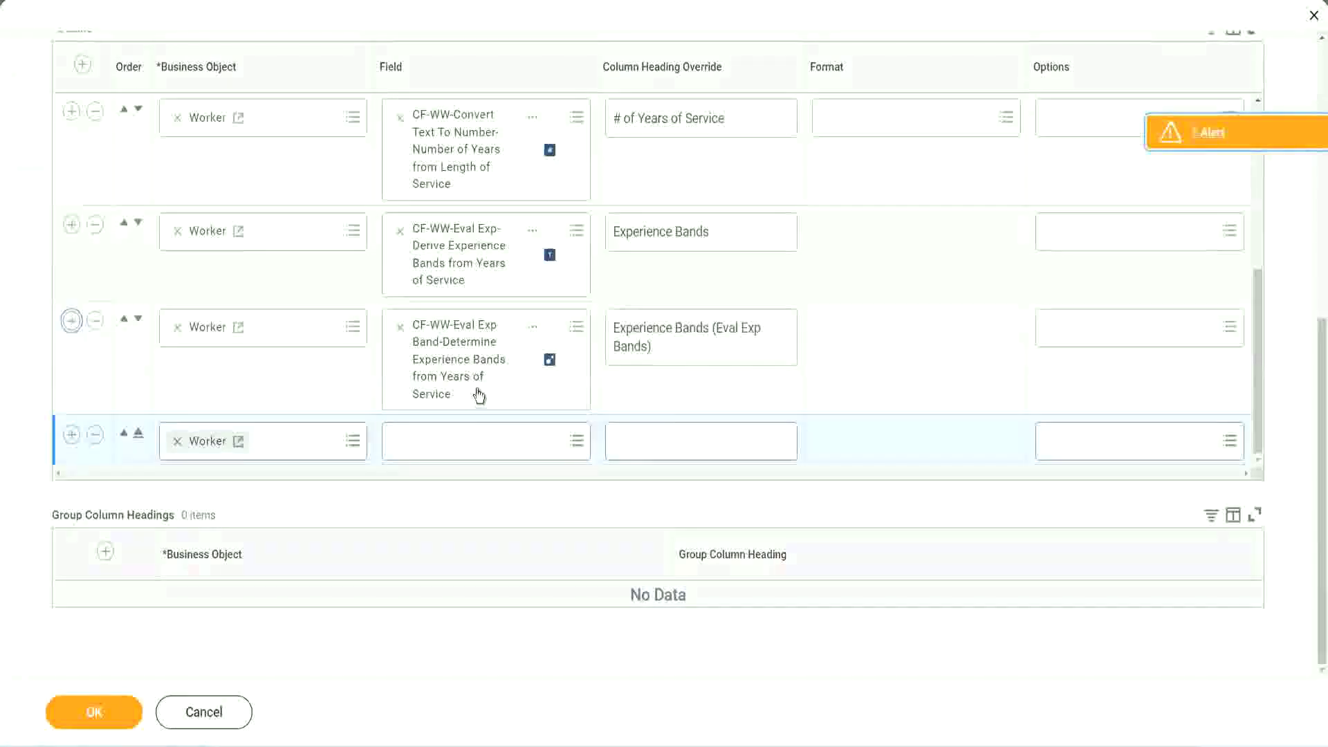
click(451, 442)
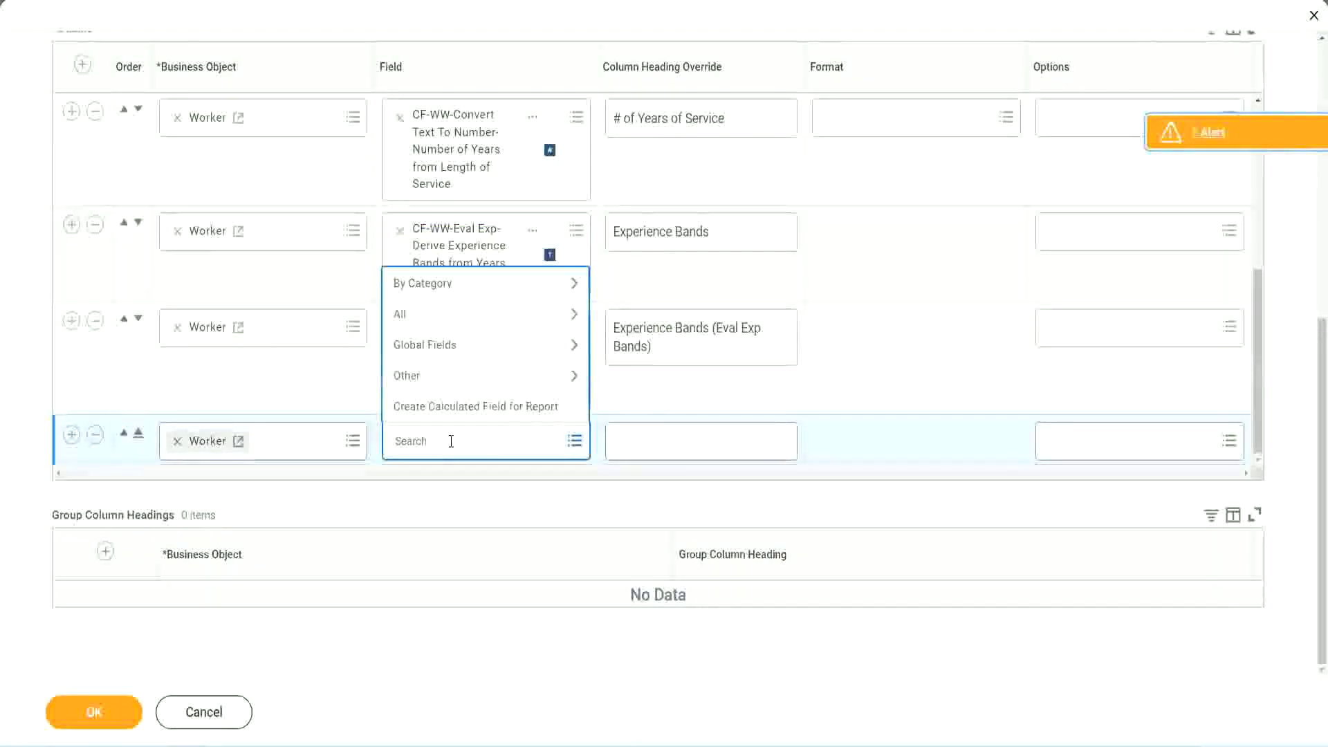
key(ctrl+v)
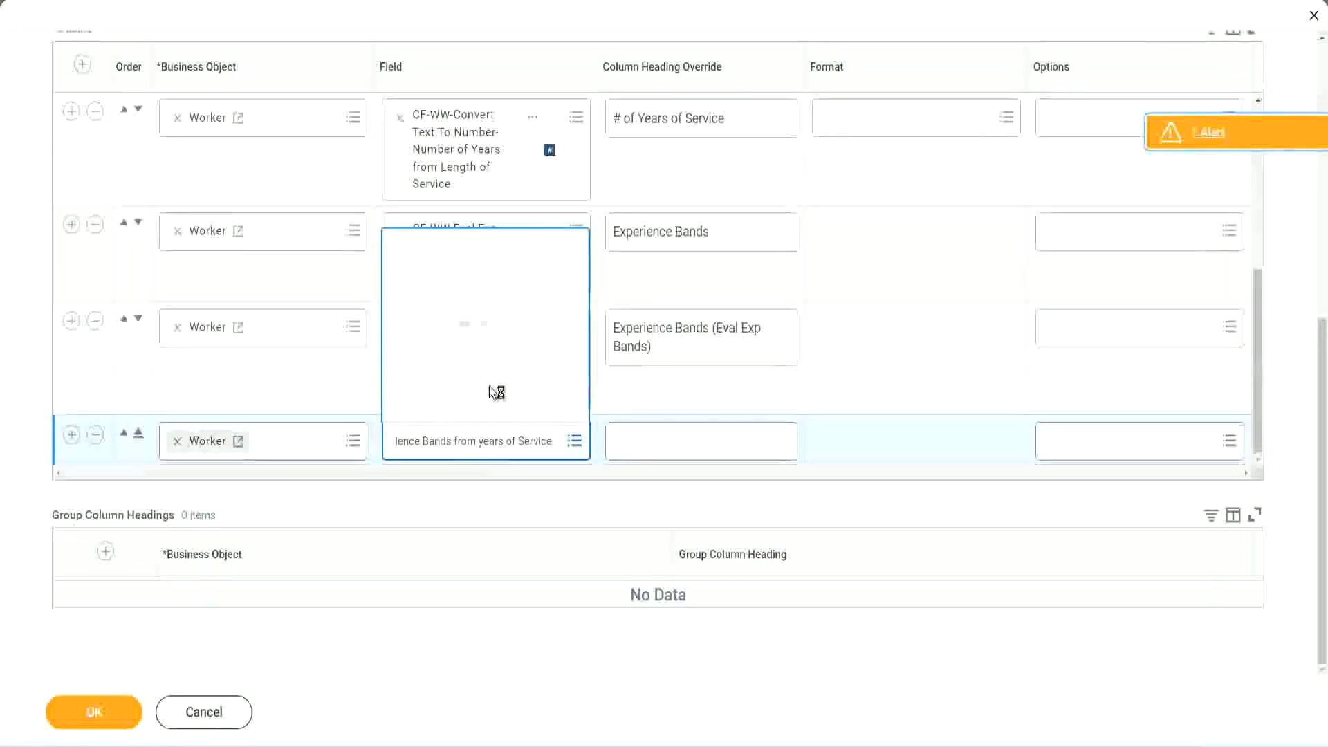
Set the new column's heading override to "Experience Bands (LRB)"
click(663, 405)
text(Ex)
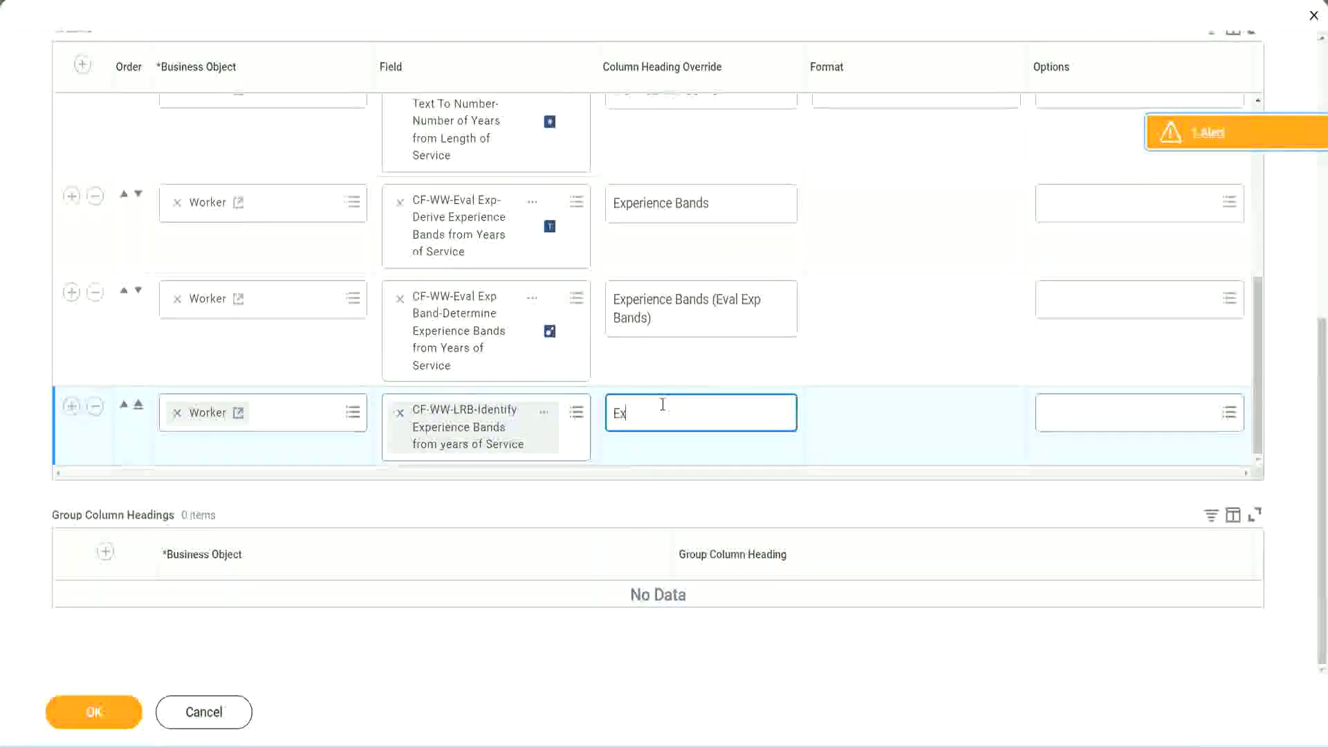
text(perienc)
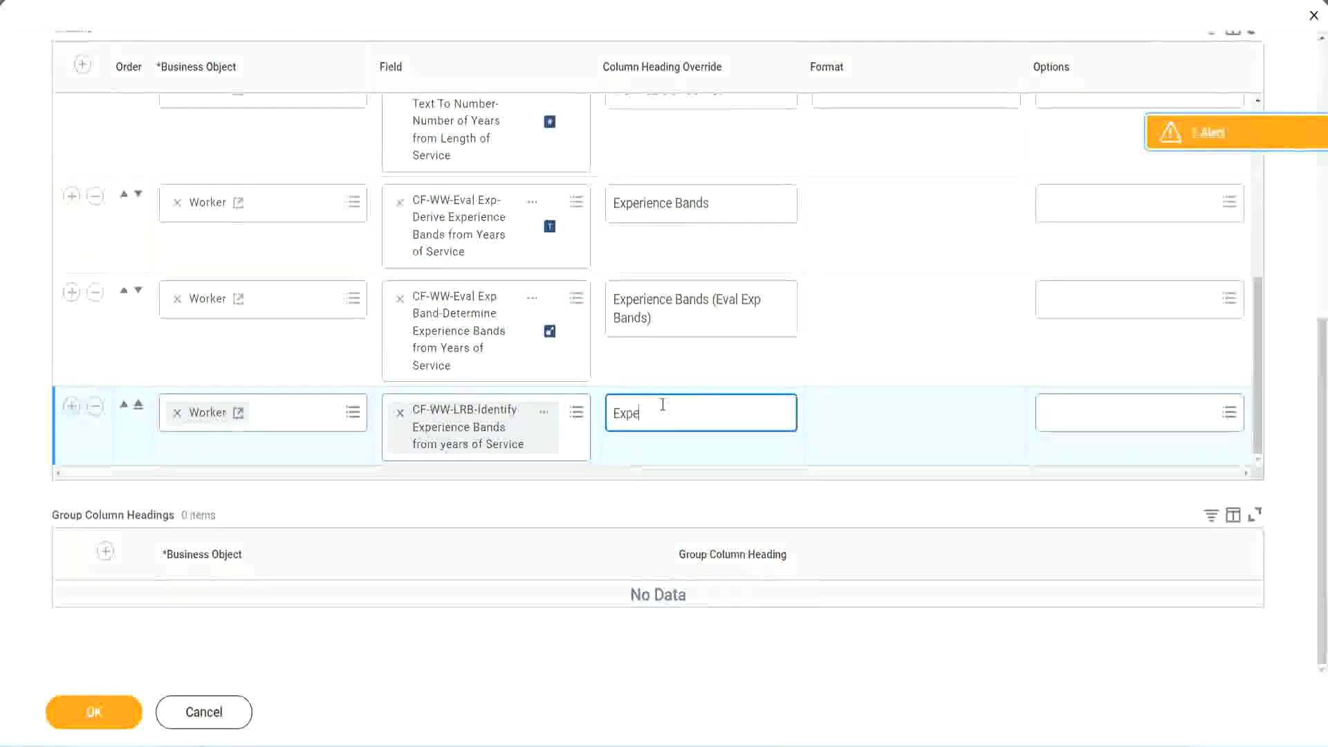
key(BackSpace)
key(BackSpace)
key(BackSpace)
key(BackSpace)
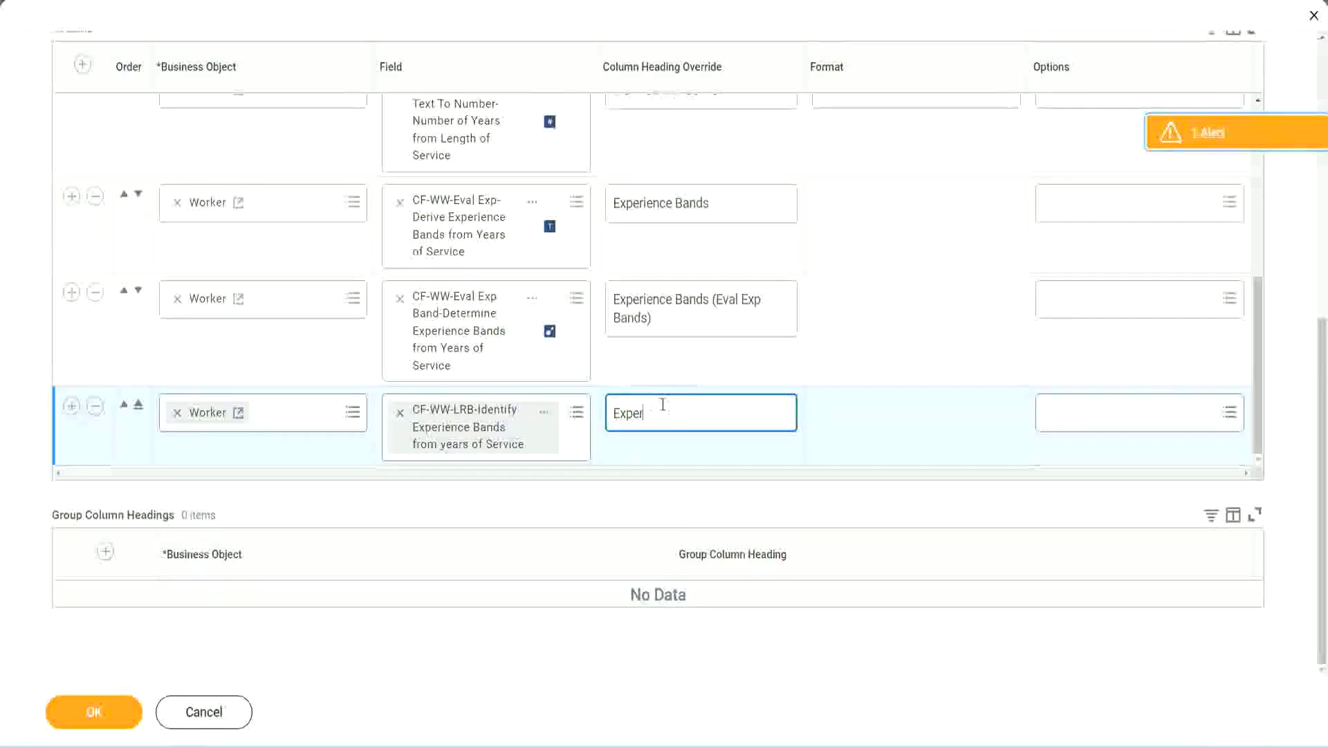
text(ience Band)
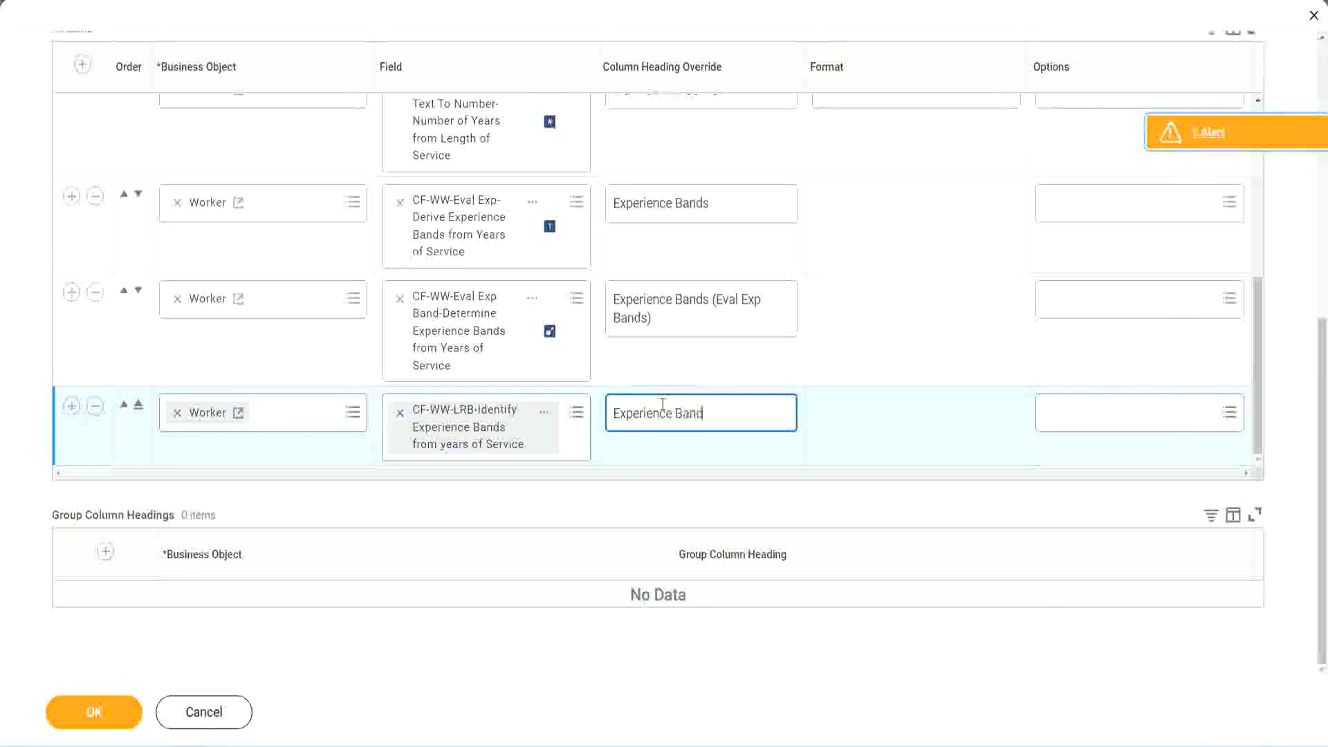
text(s (LRB))
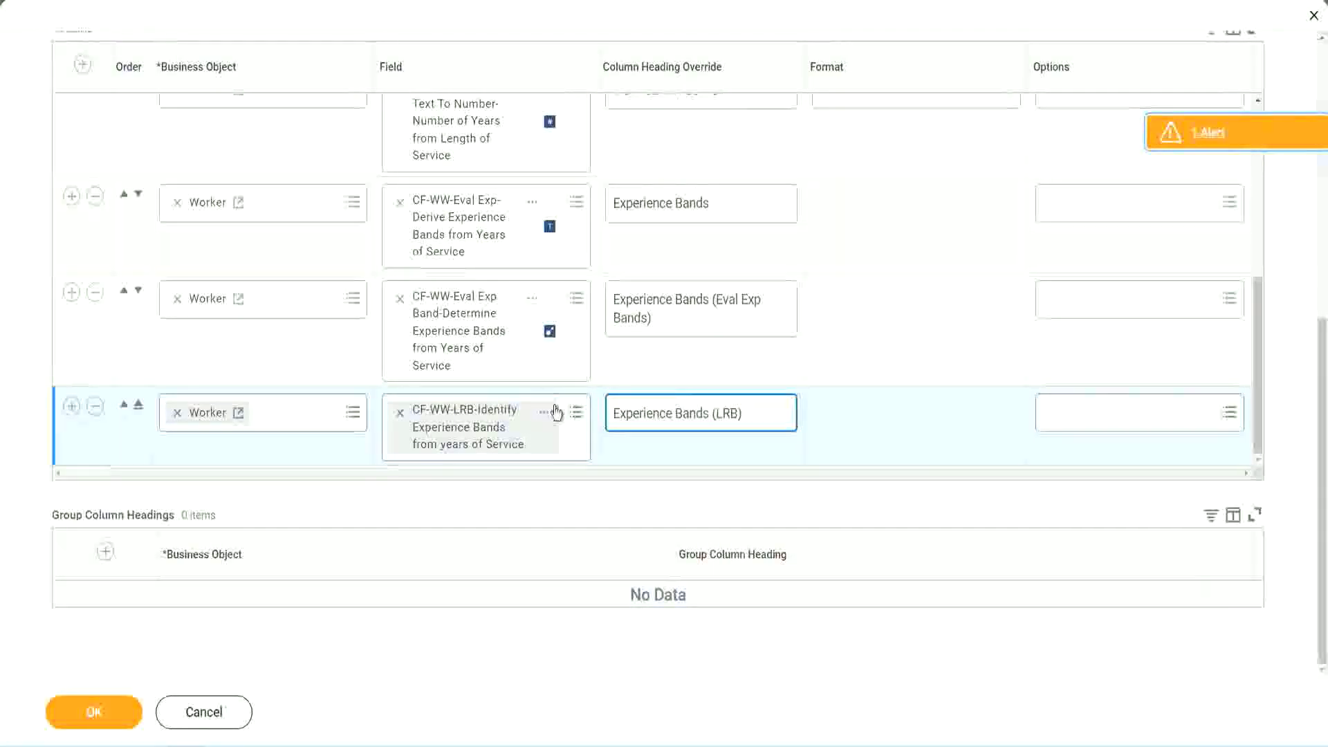
Save the report changes and run WW Employee Details with the worker type prompts left empty
click(102, 716)
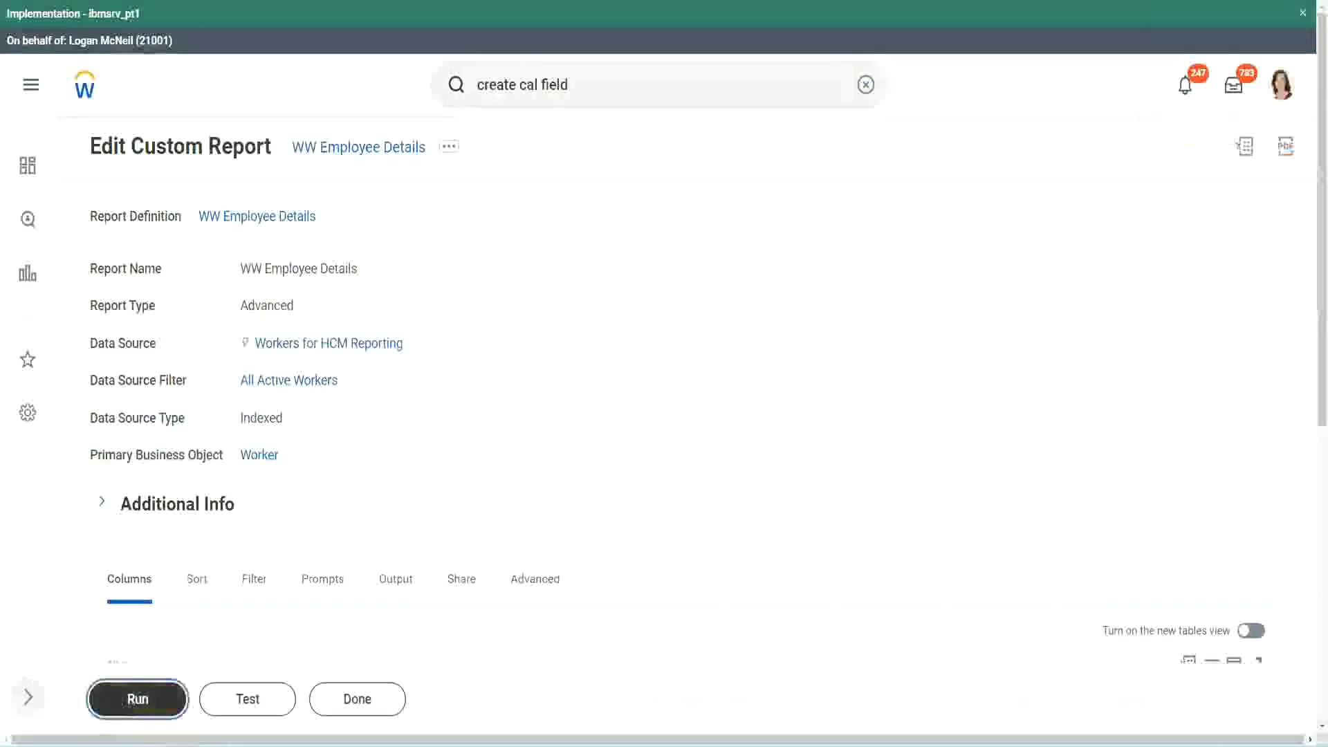
click(107, 696)
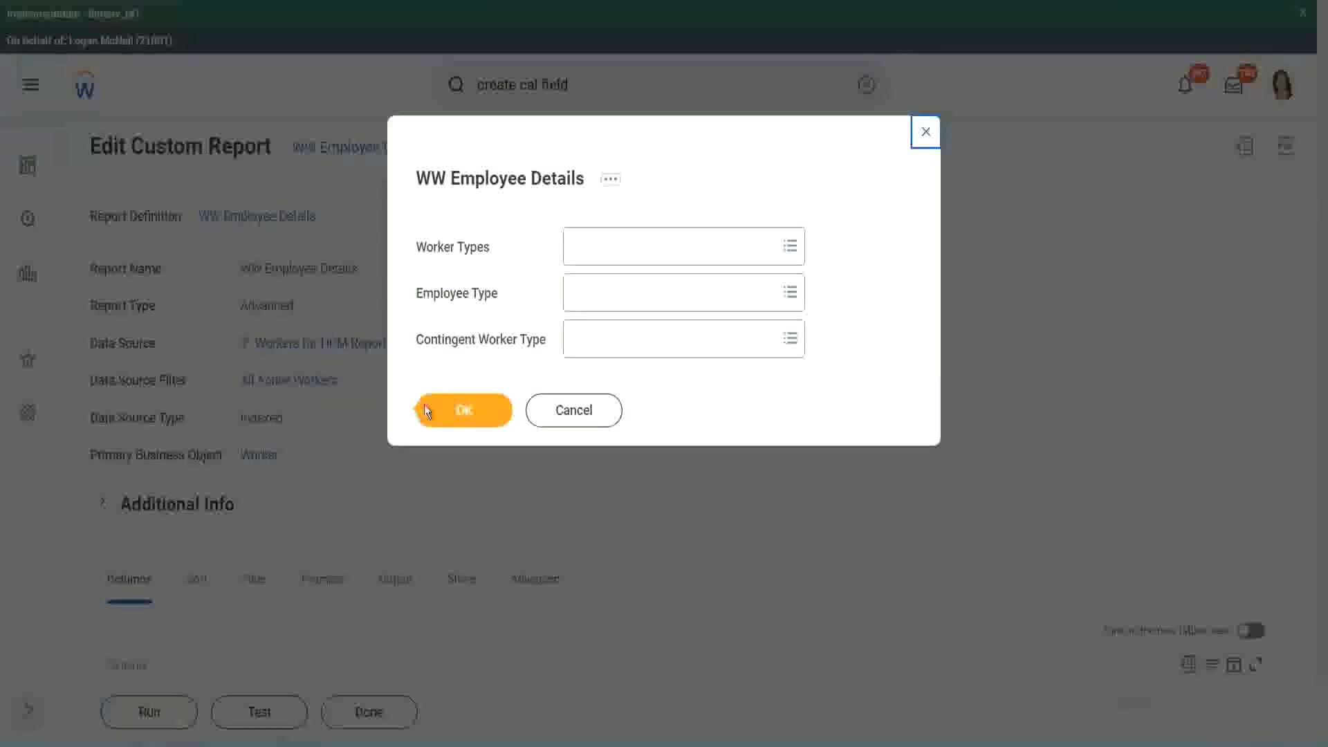
click(471, 413)
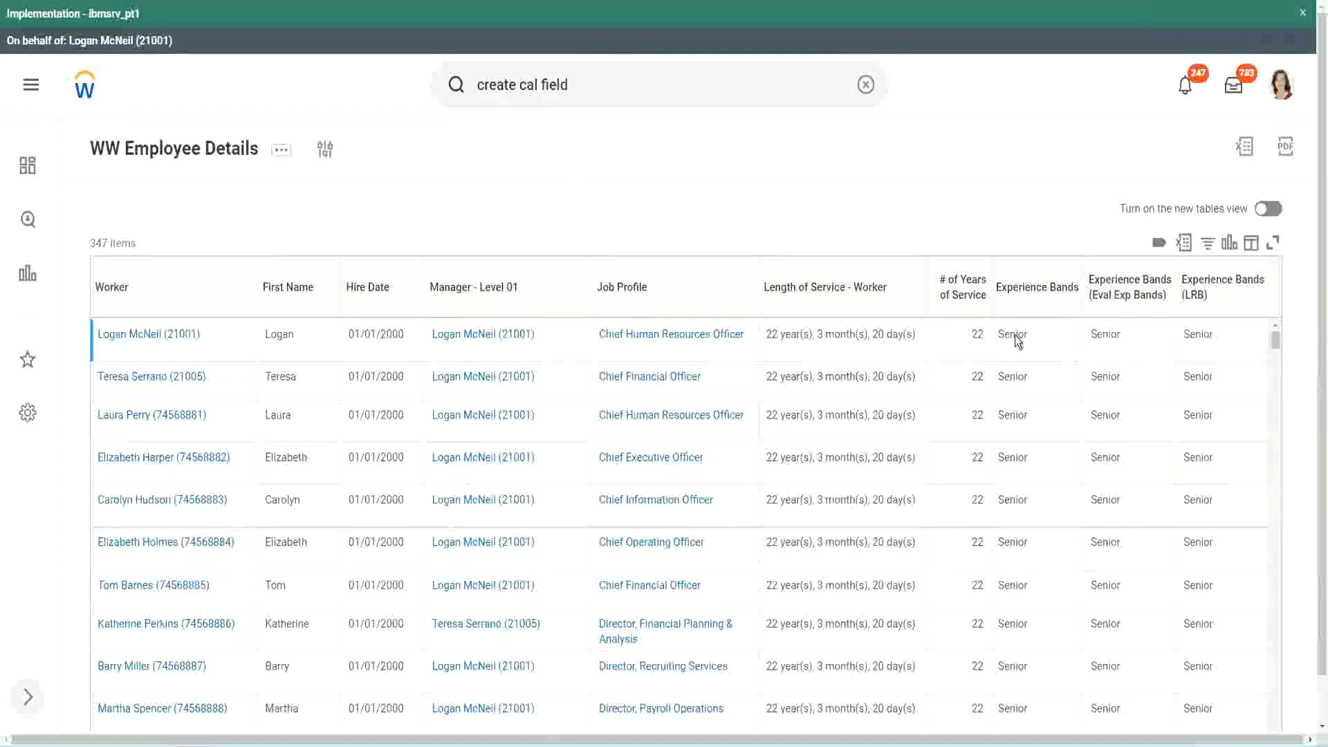
Compare the values in the three Experience Bands columns across the workers in the report output
double_click(1015, 335)
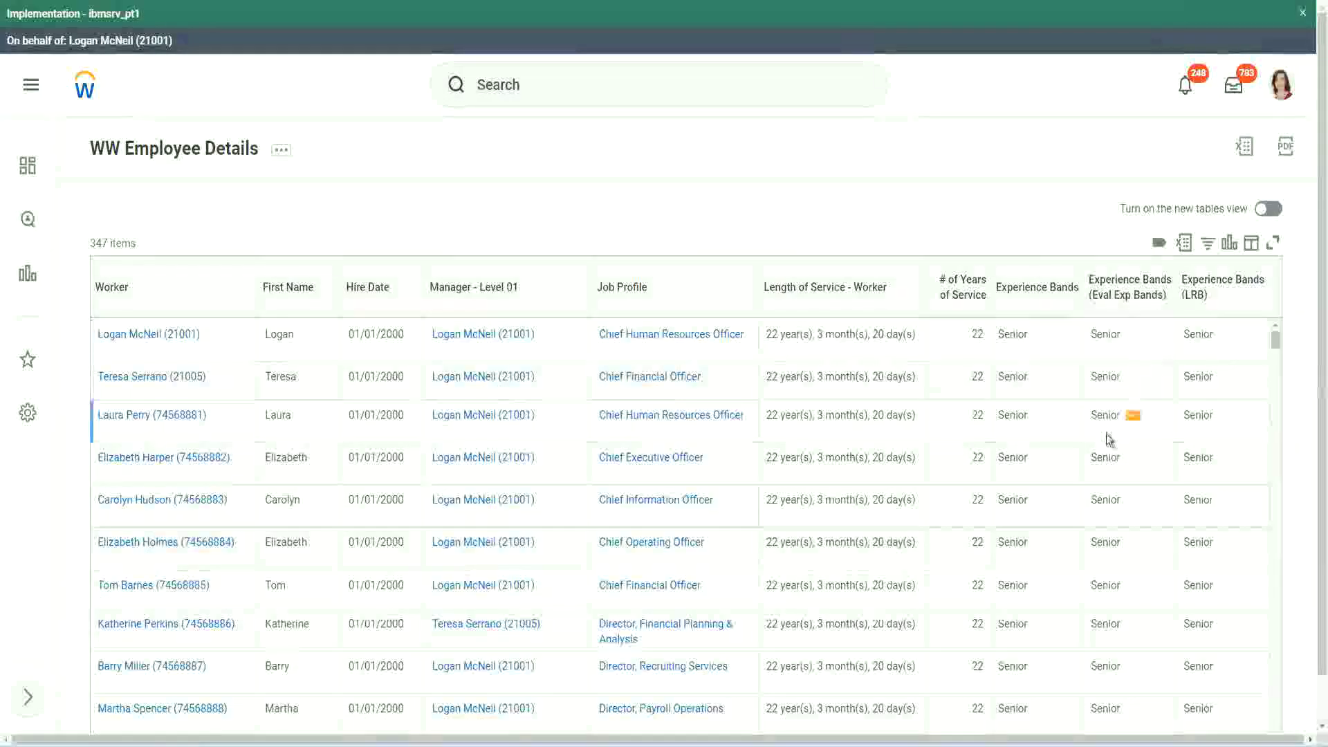
scroll(1105, 435, down, 10)
scroll(1101, 473, down, 3)
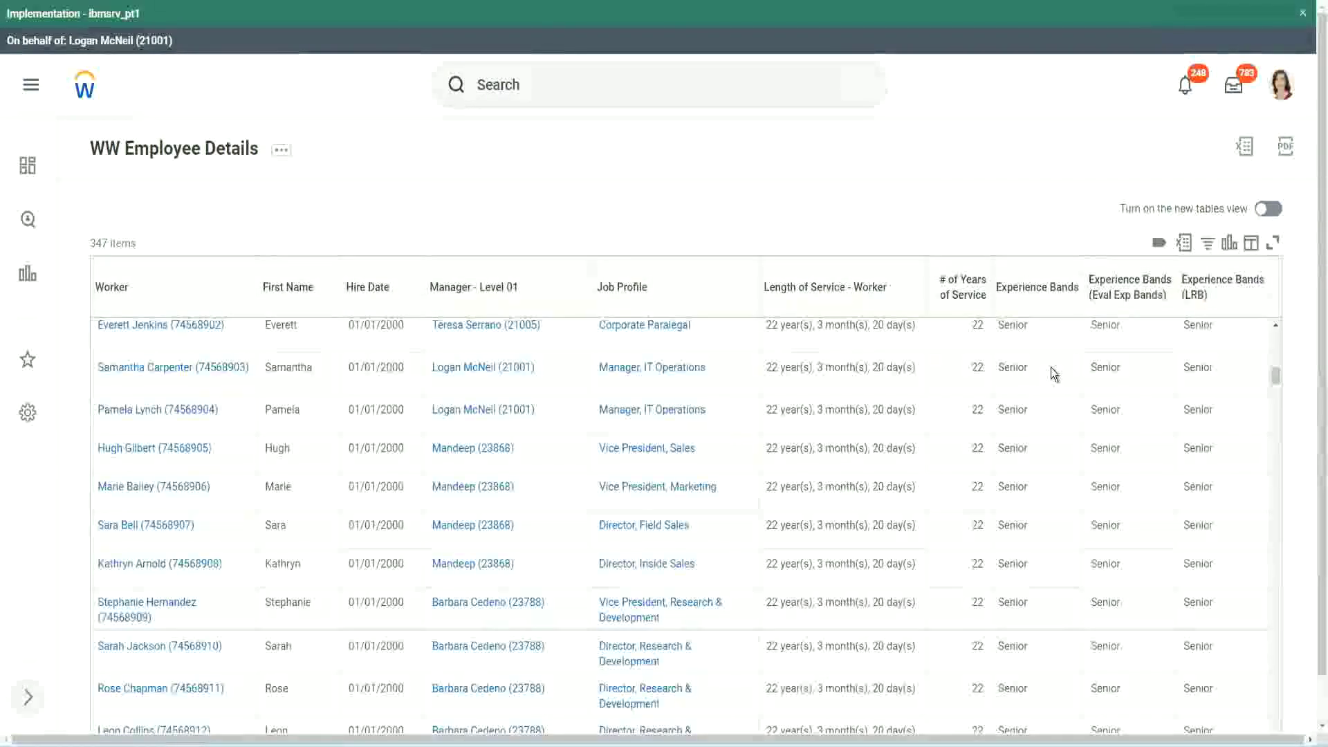
scroll(1035, 563, down, 3)
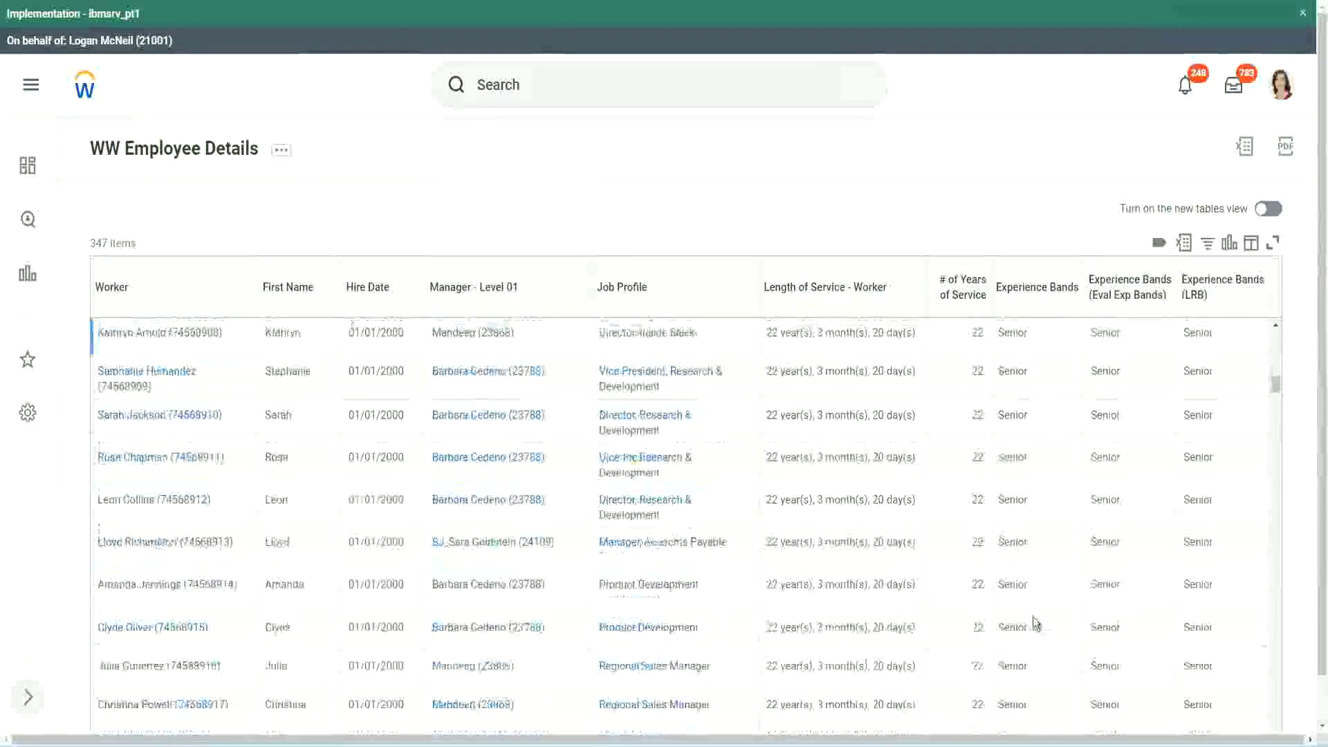
scroll(1039, 492, down, 1)
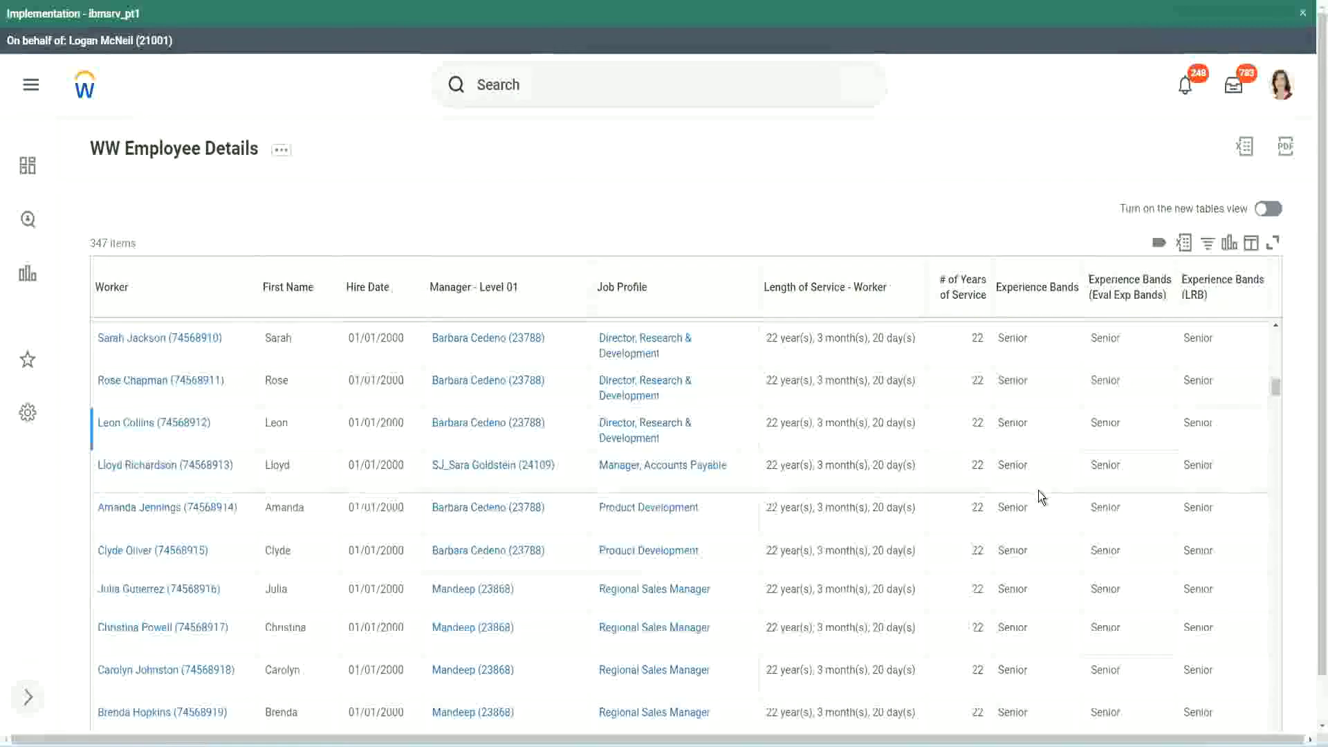